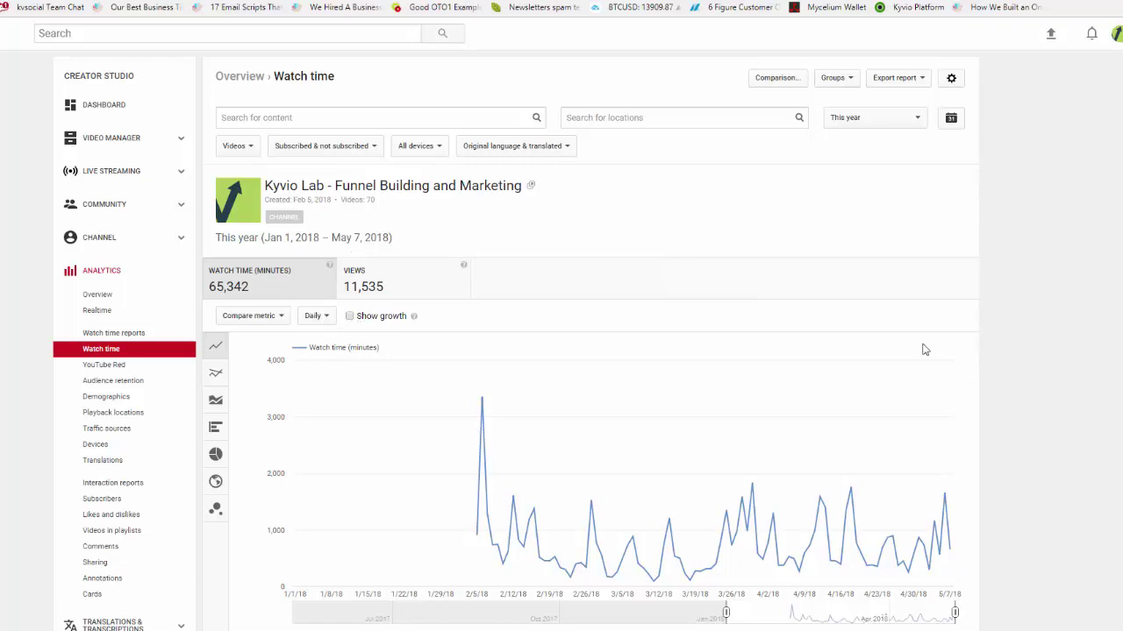
- Review the channel's watch time chart and the geography breakdown below it for this year
{"action": "scroll", "coordinate": [928, 356], "scroll_direction": "down", "scroll_amount": 8}
{"action": "scroll", "coordinate": [931, 371], "scroll_direction": "up", "scroll_amount": 5}
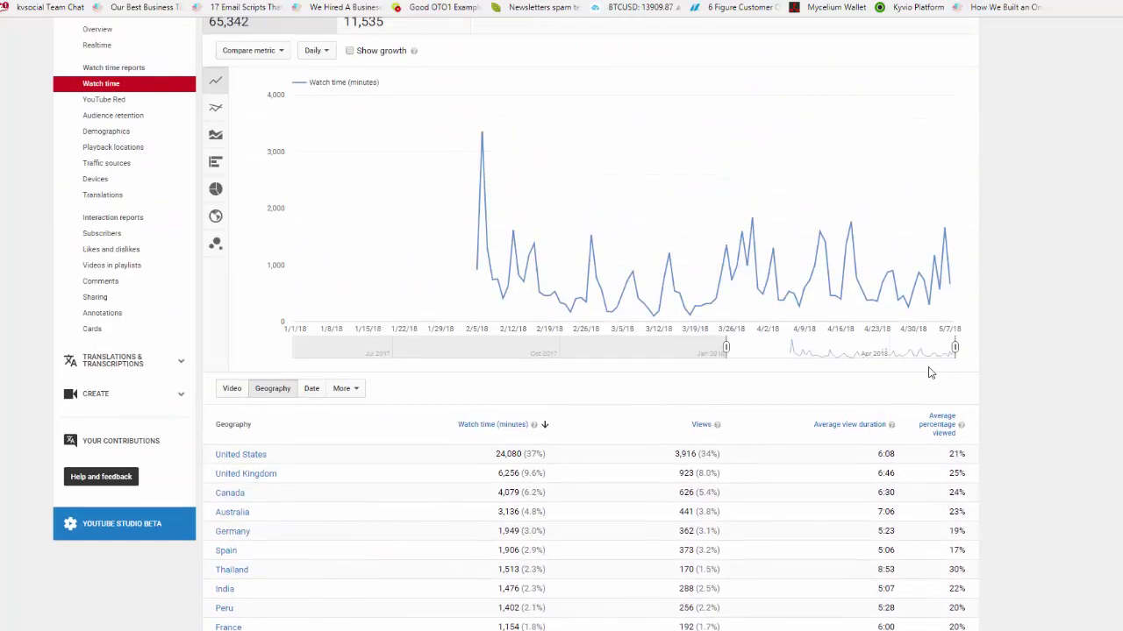
{"action": "scroll", "coordinate": [930, 373], "scroll_direction": "down", "scroll_amount": 3}
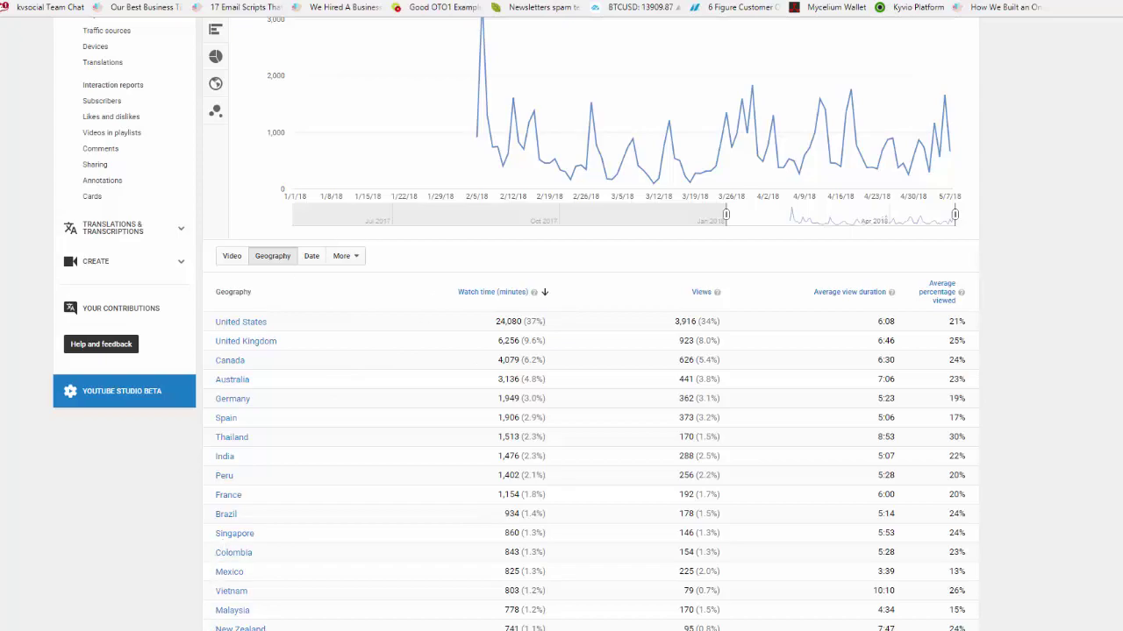
- Switch to the Excel workbook and examine the video categories and metric headings on the summary sheet
{"action": "key", "text": "alt+Tab"}
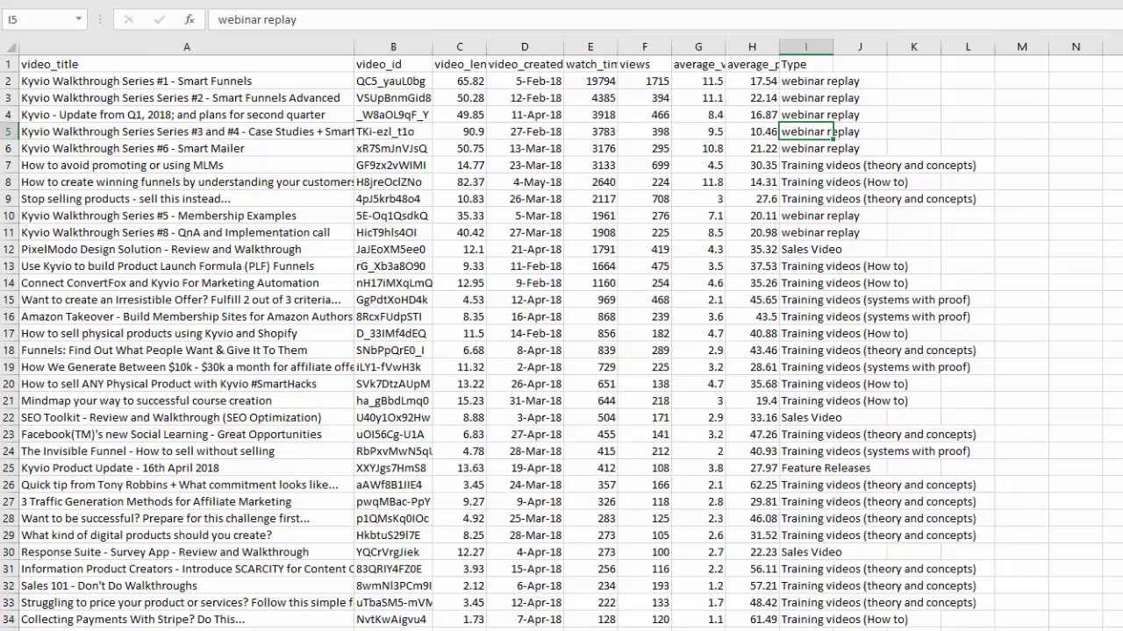
{"action": "key", "text": "ctrl+Page_Down"}
{"action": "left_click", "coordinate": [173, 133]}
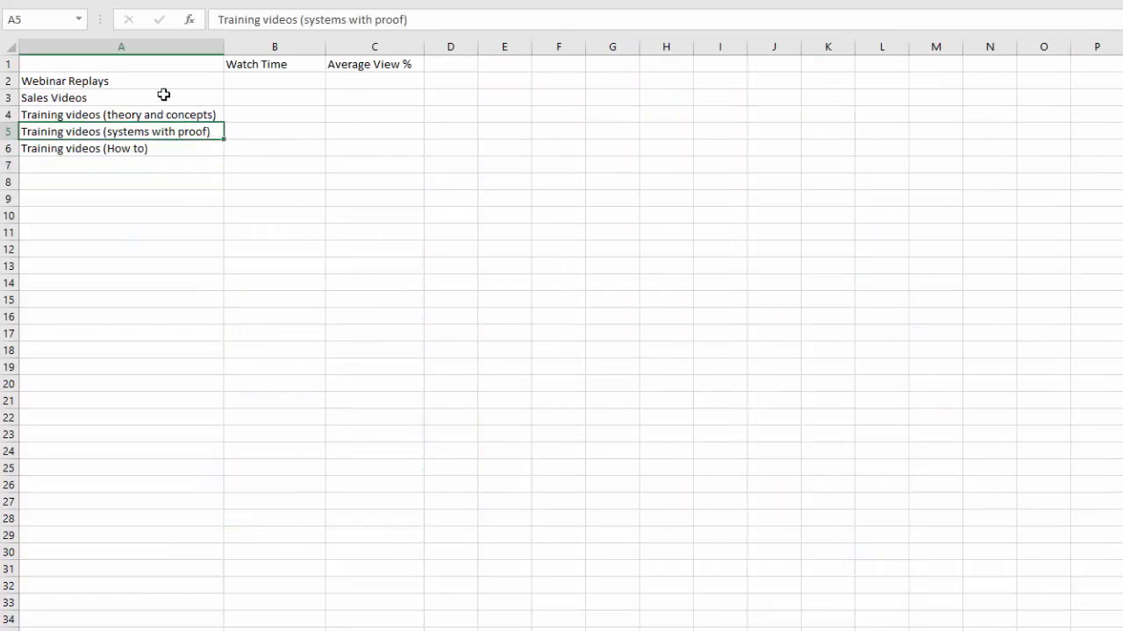
{"action": "left_click", "coordinate": [163, 95]}
{"action": "left_click", "coordinate": [162, 83]}
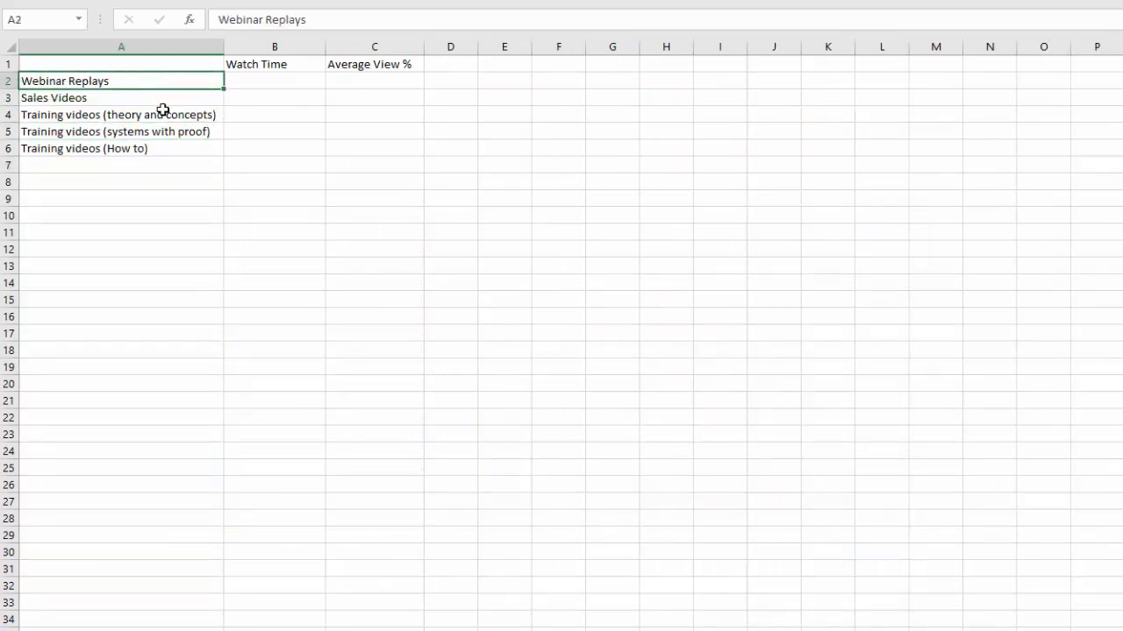
{"action": "left_click", "coordinate": [344, 83]}
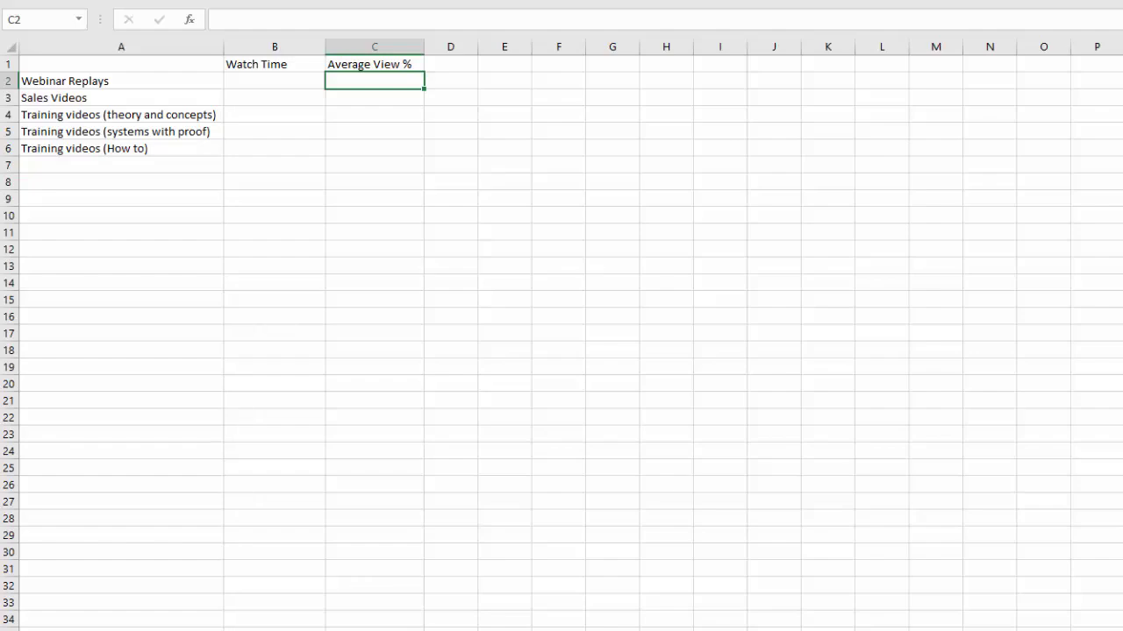
- Check the video data sheet, then go through the category names on the summary sheet from Webinar Replays to systems with proof
{"action": "key", "text": "ctrl+Page_Up"}
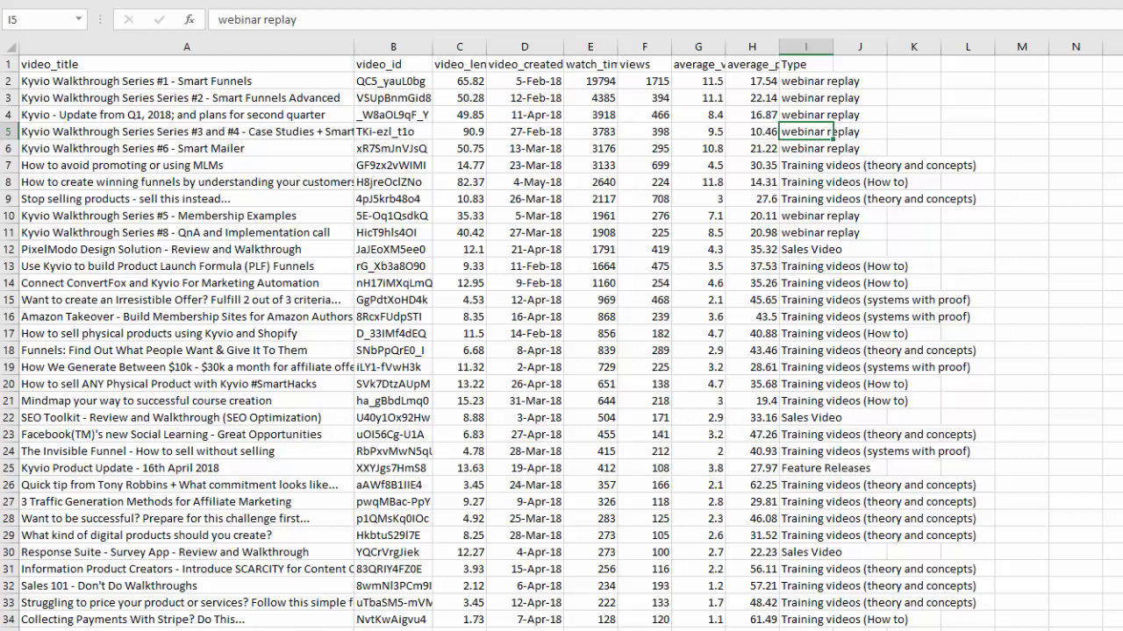
{"action": "key", "text": "ctrl+Page_Down"}
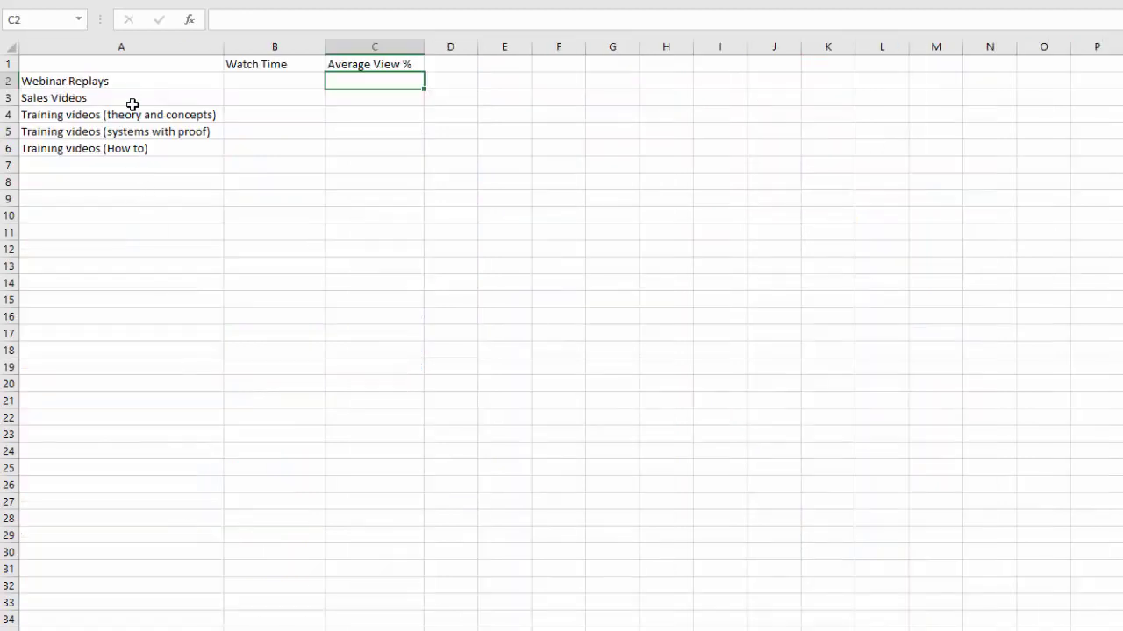
{"action": "left_click", "coordinate": [129, 82]}
{"action": "left_click", "coordinate": [125, 97]}
{"action": "left_click", "coordinate": [125, 113]}
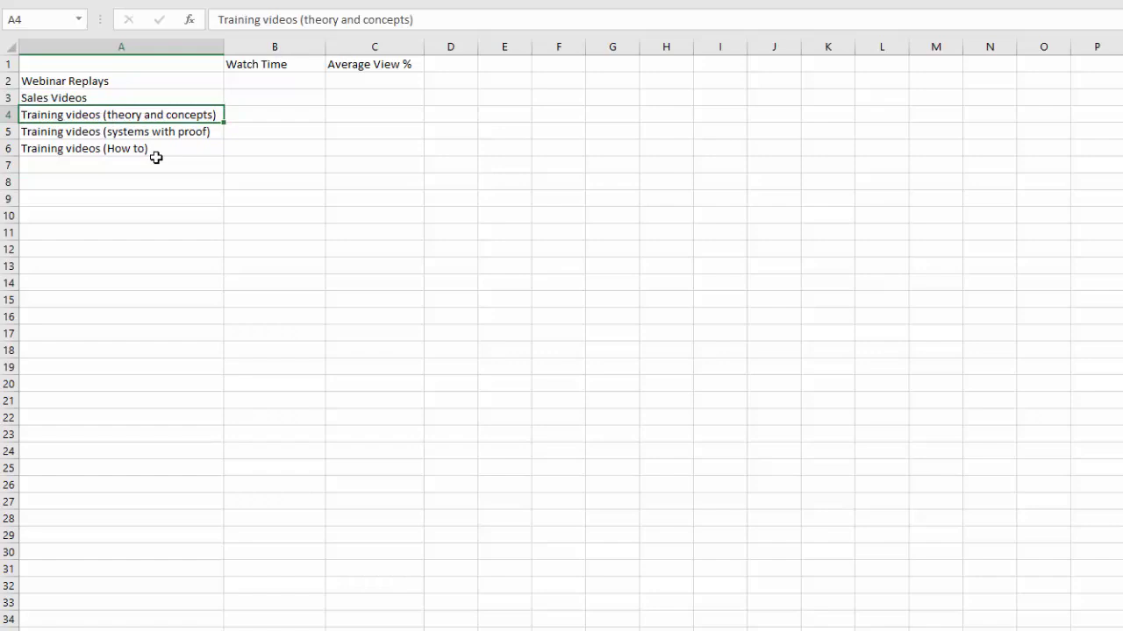
{"action": "left_click", "coordinate": [158, 134]}
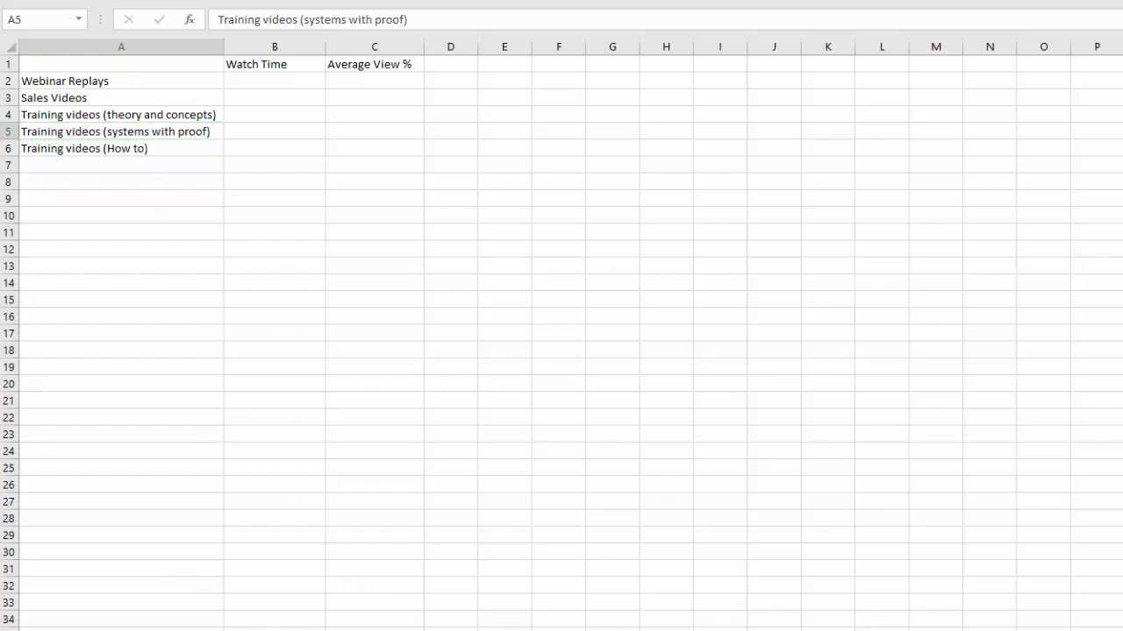
- Inspect the title and views in row 34 of the video data, then the summary sheet's Average View % heading
{"action": "key", "text": "ctrl+Page_Up"}
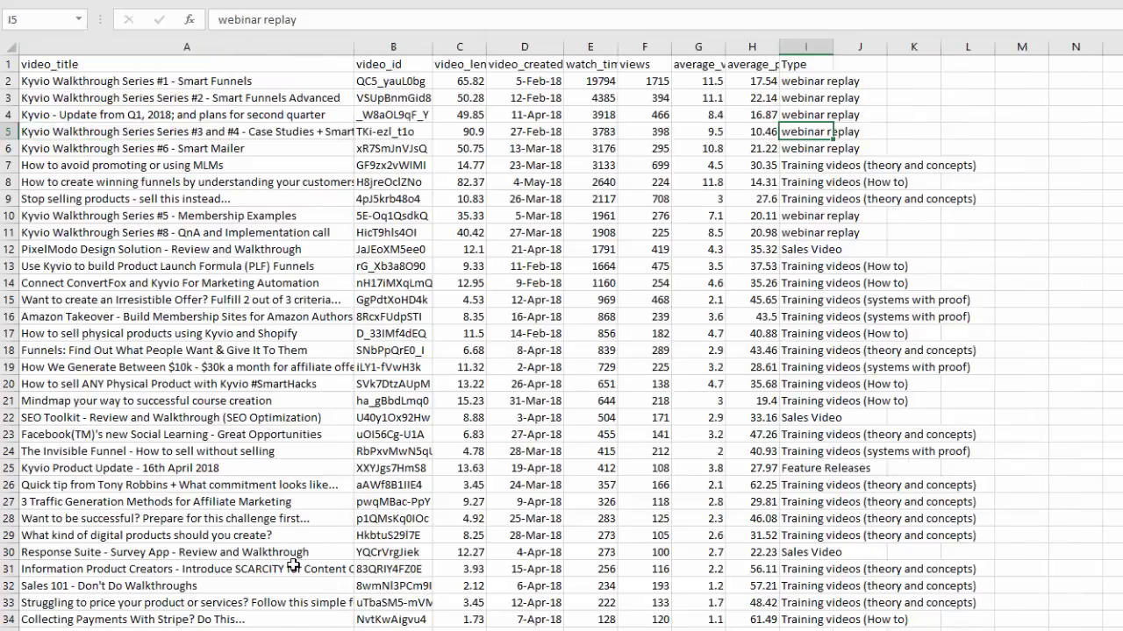
{"action": "left_click", "coordinate": [228, 619]}
{"action": "left_click", "coordinate": [629, 620]}
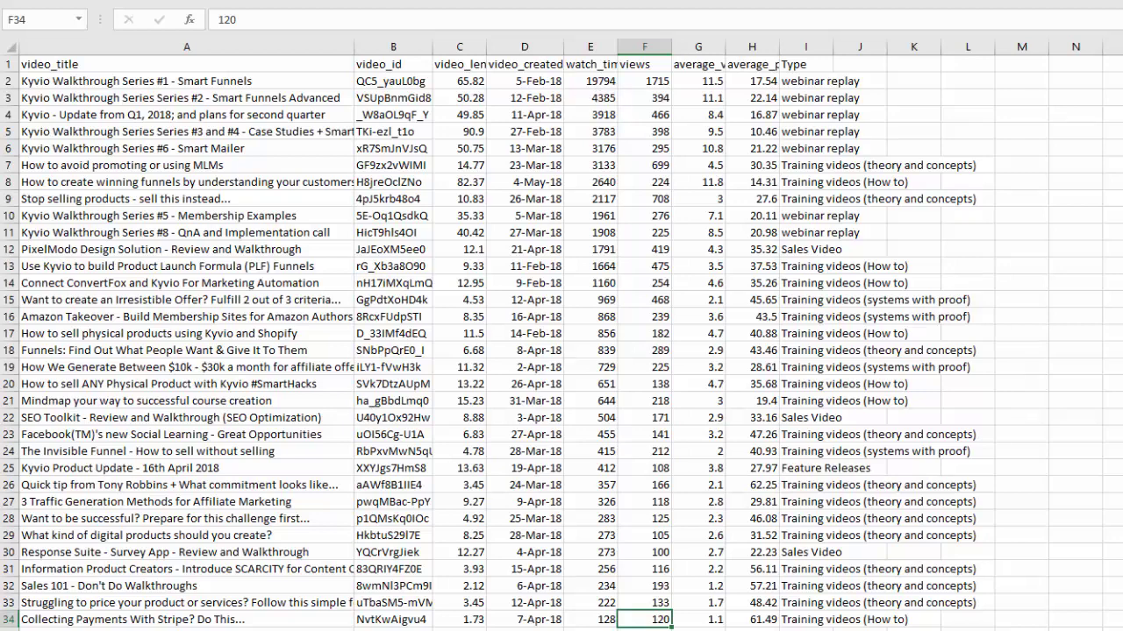
{"action": "key", "text": "ctrl+Page_Down"}
{"action": "left_click", "coordinate": [366, 69]}
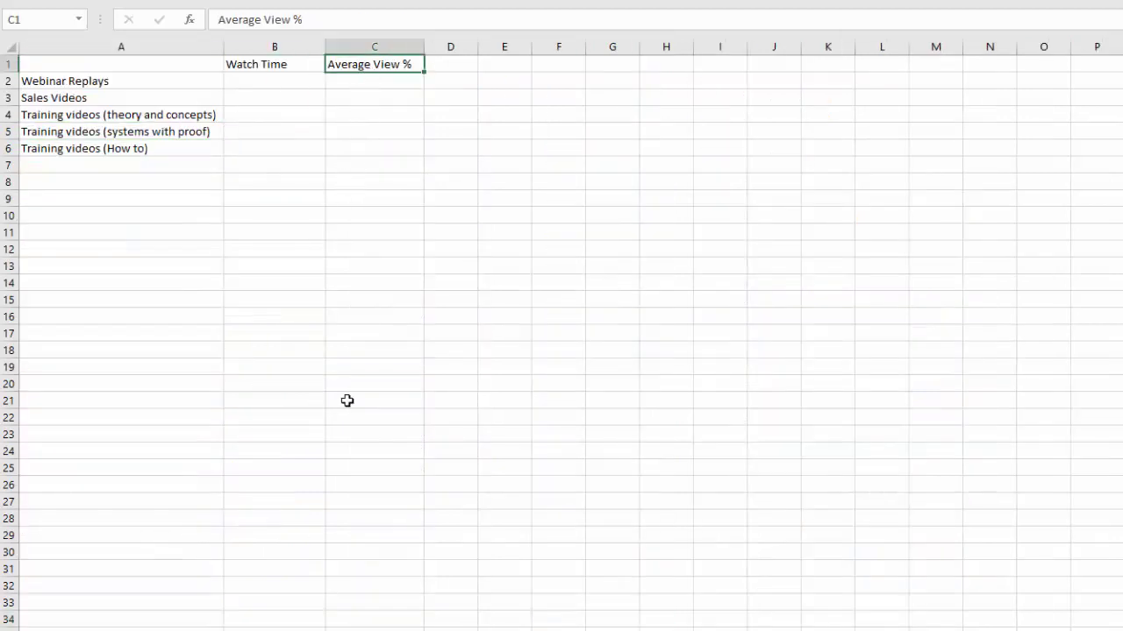
- Examine the first video title and the Type entries of rows 15, 9 and 8 on the video data sheet
{"action": "key", "text": "ctrl+Page_Up"}
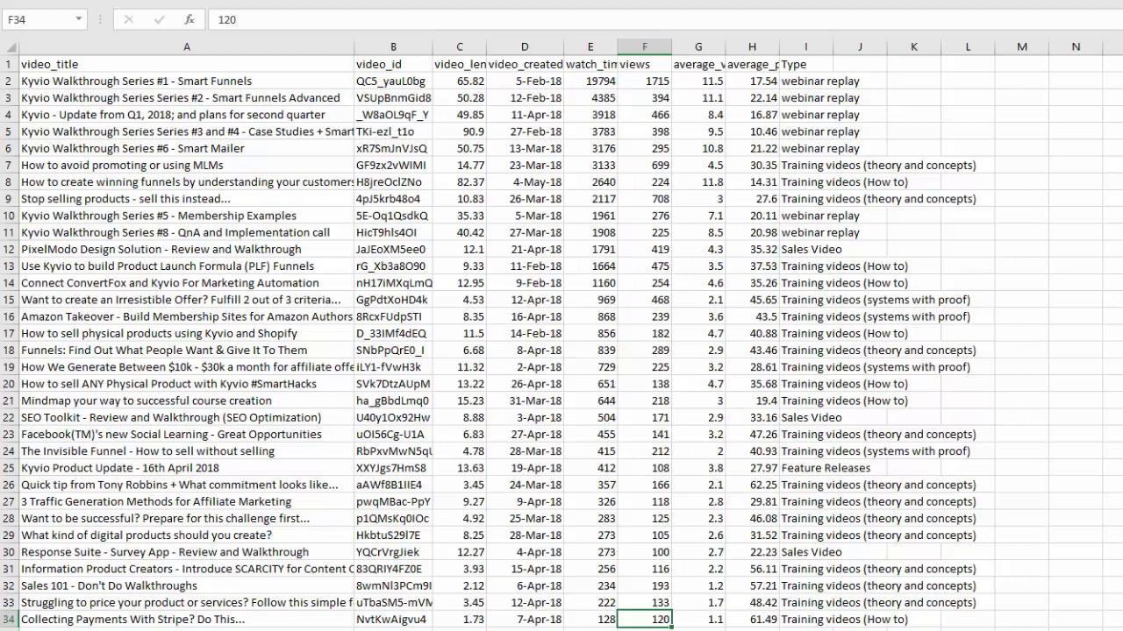
{"action": "left_click", "coordinate": [99, 83]}
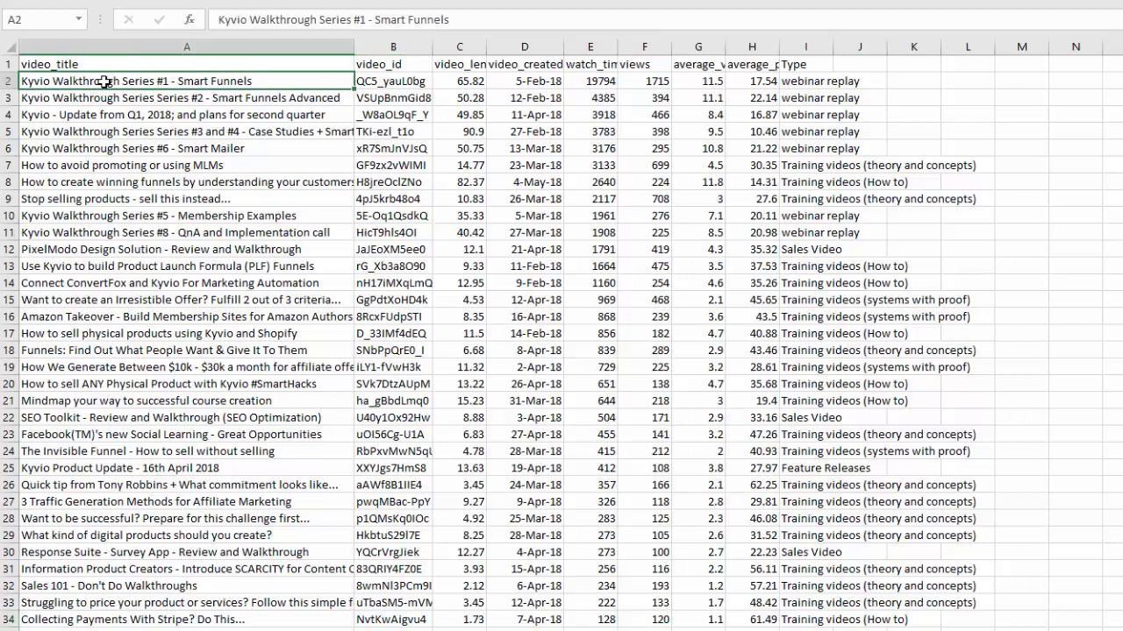
{"action": "left_click", "coordinate": [814, 301]}
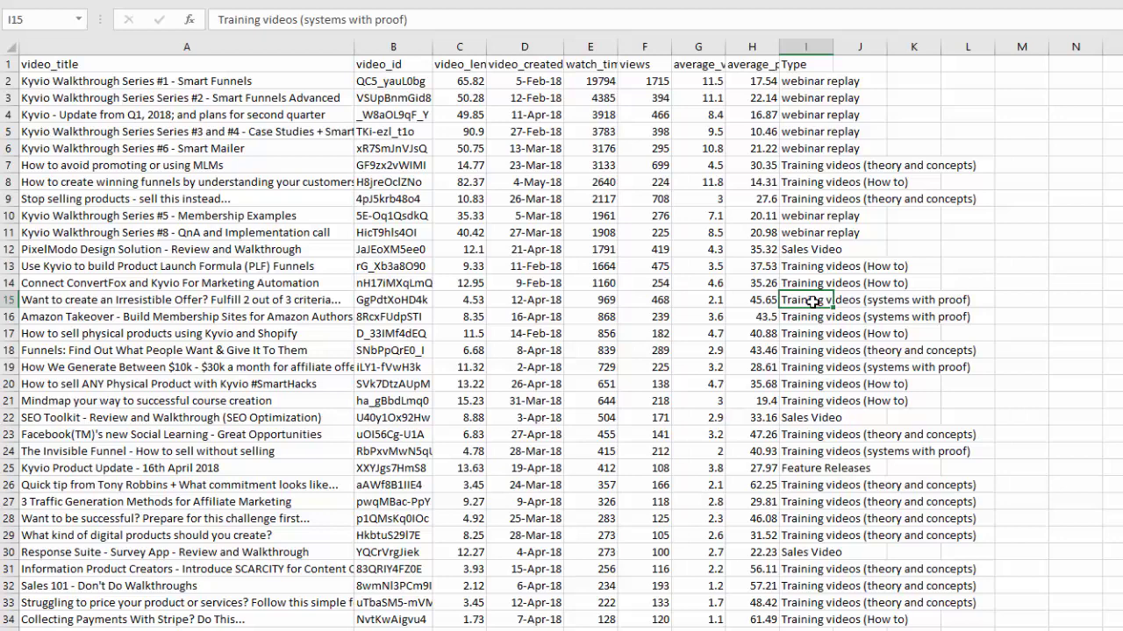
{"action": "left_click", "coordinate": [820, 203]}
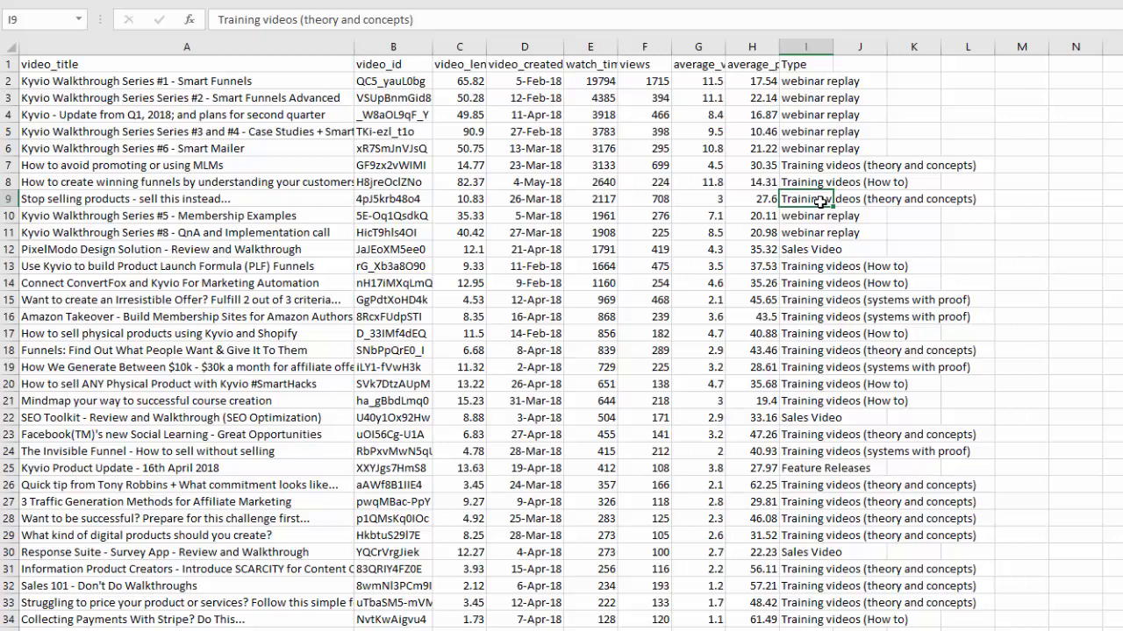
{"action": "left_click", "coordinate": [813, 182]}
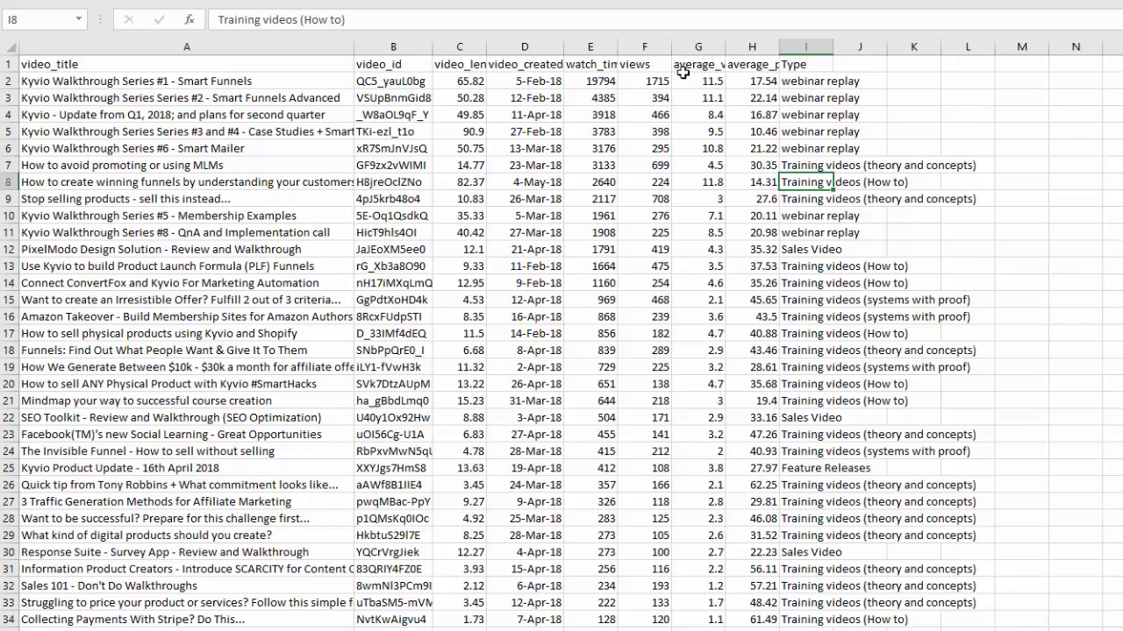
- Inspect the watch_time_minutes column, the Type column and the entry for the winning funnels video in row 8
{"action": "left_click", "coordinate": [596, 46]}
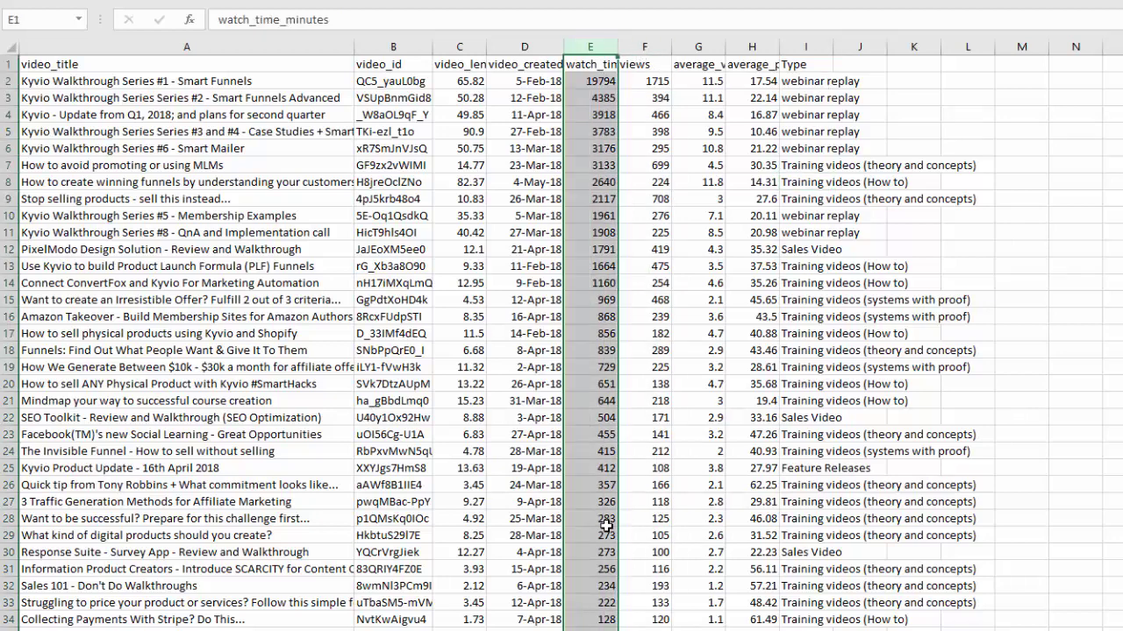
{"action": "left_click", "coordinate": [853, 304]}
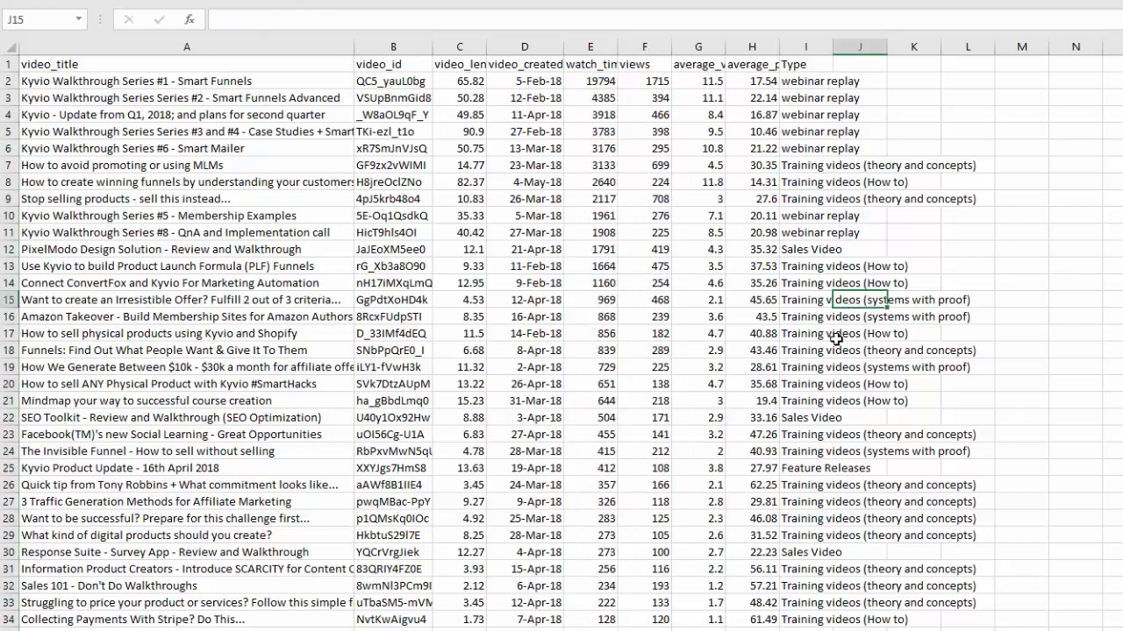
{"action": "left_click", "coordinate": [819, 252]}
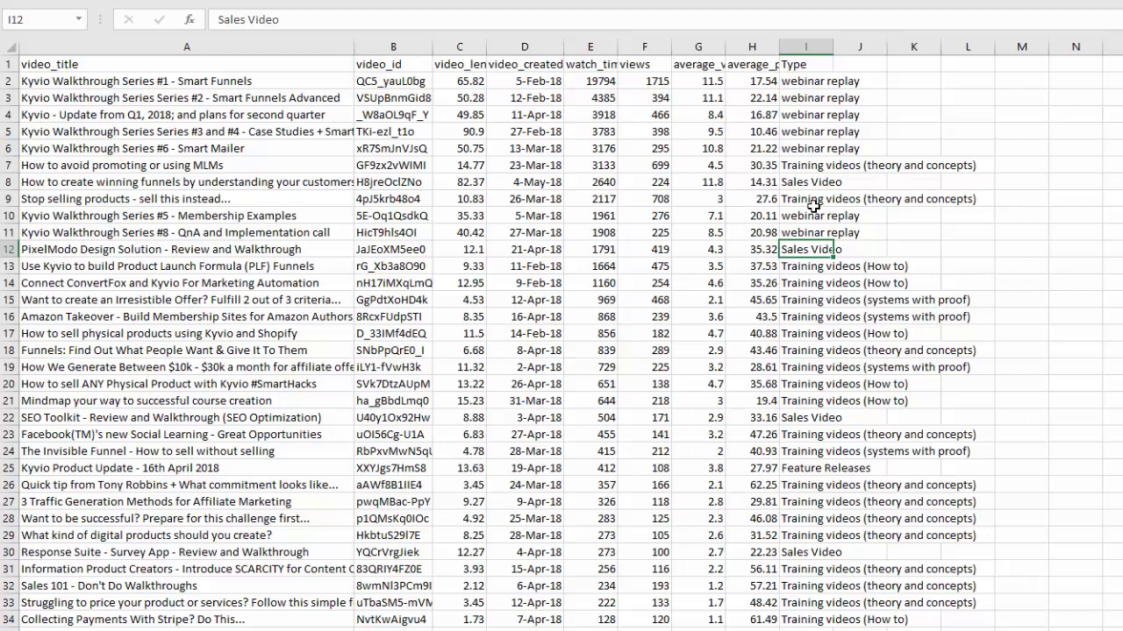
{"action": "left_click", "coordinate": [838, 183]}
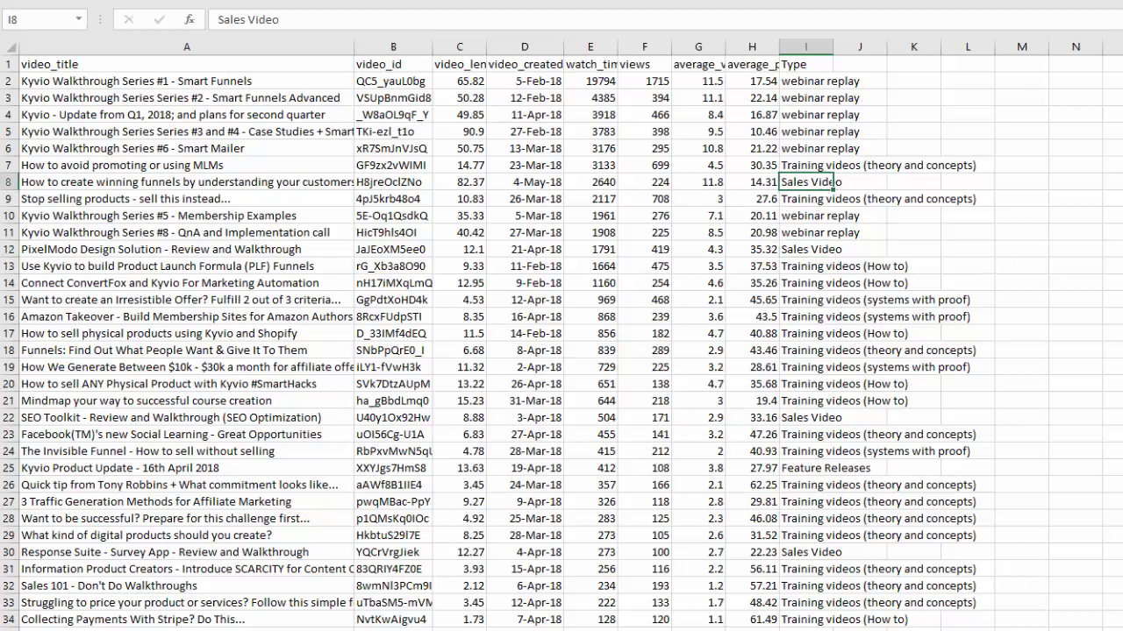
{"action": "left_click", "coordinate": [119, 185]}
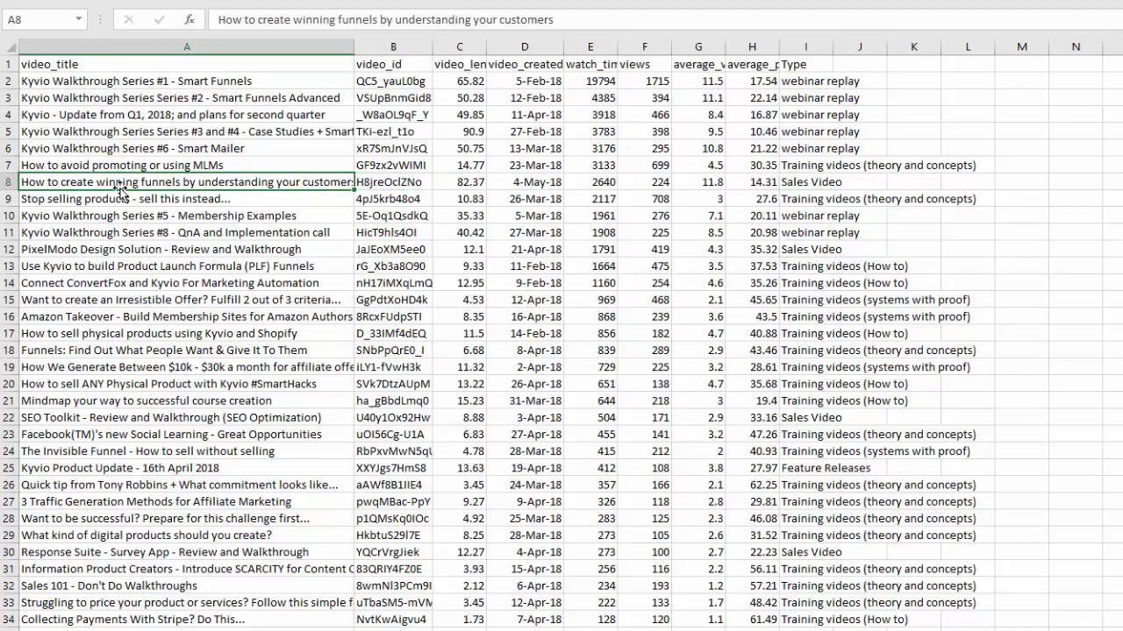
{"action": "left_click", "coordinate": [805, 81]}
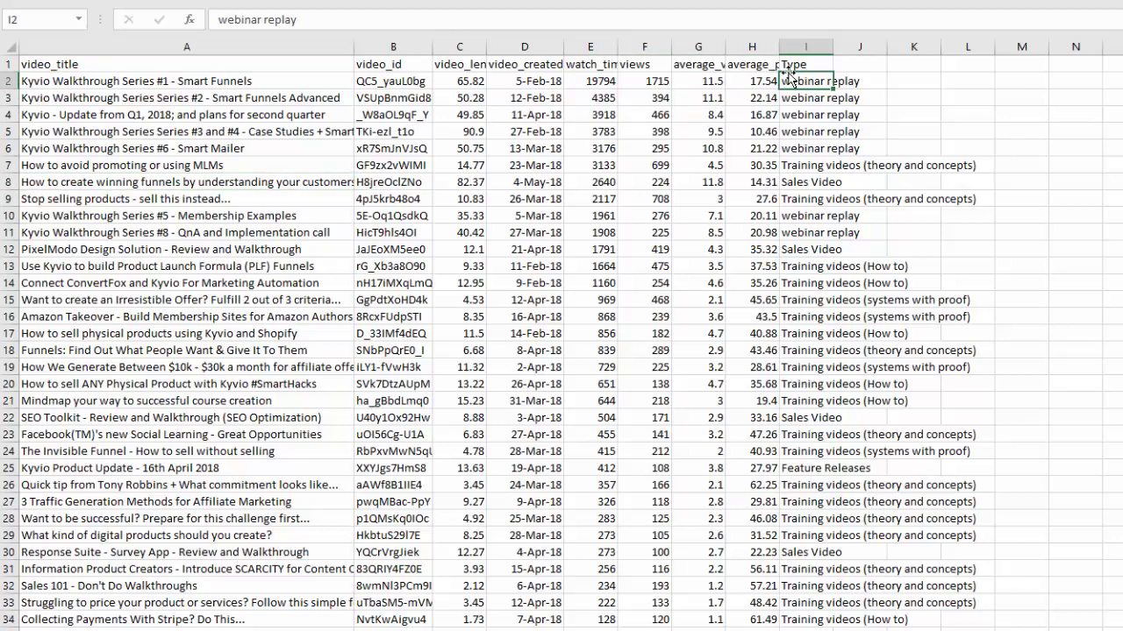
{"action": "left_click", "coordinate": [789, 66]}
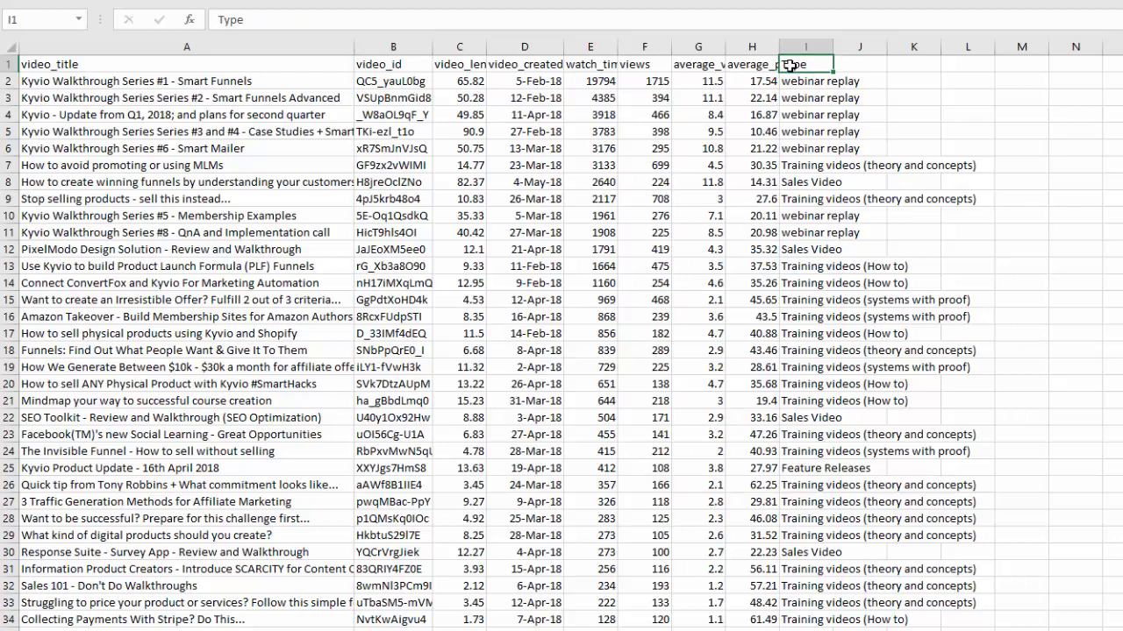
- Sort the whole video table by video_length_minutes from longest to shortest, expanding the selection to the neighbouring columns
{"action": "left_click", "coordinate": [466, 46]}
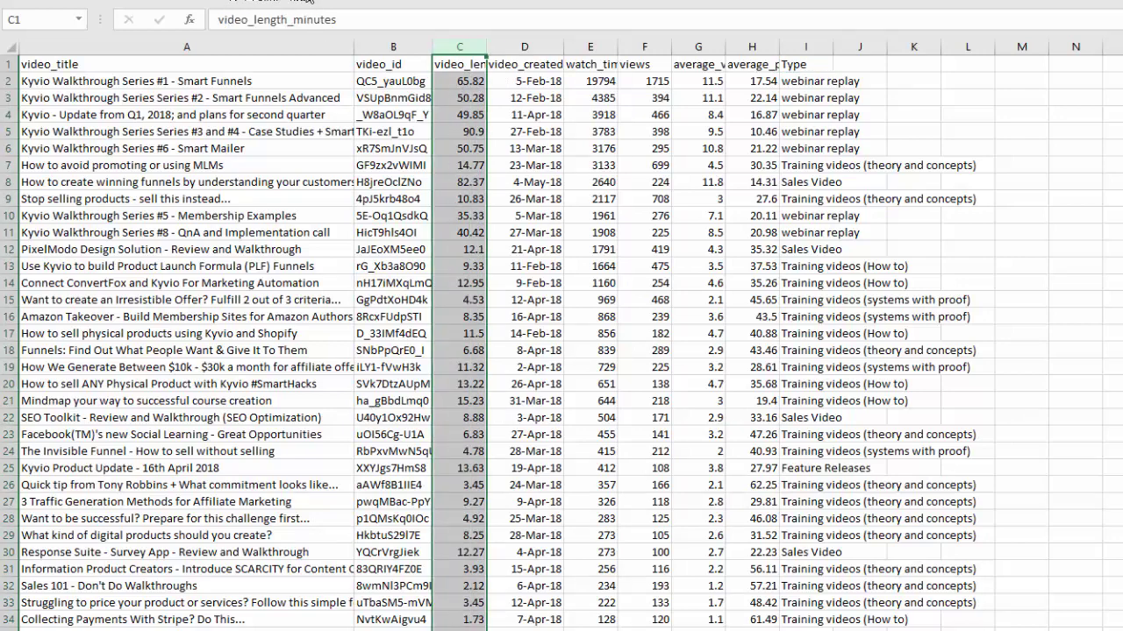
{"action": "left_click", "coordinate": [350, 3]}
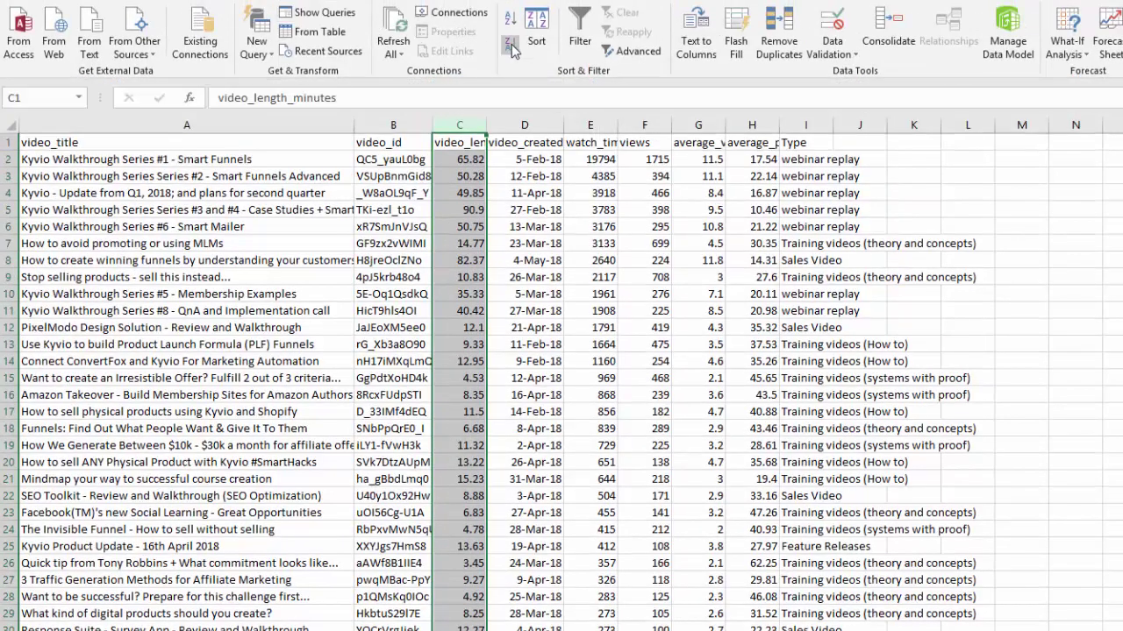
{"action": "left_click", "coordinate": [509, 42]}
{"action": "key", "text": "Return"}
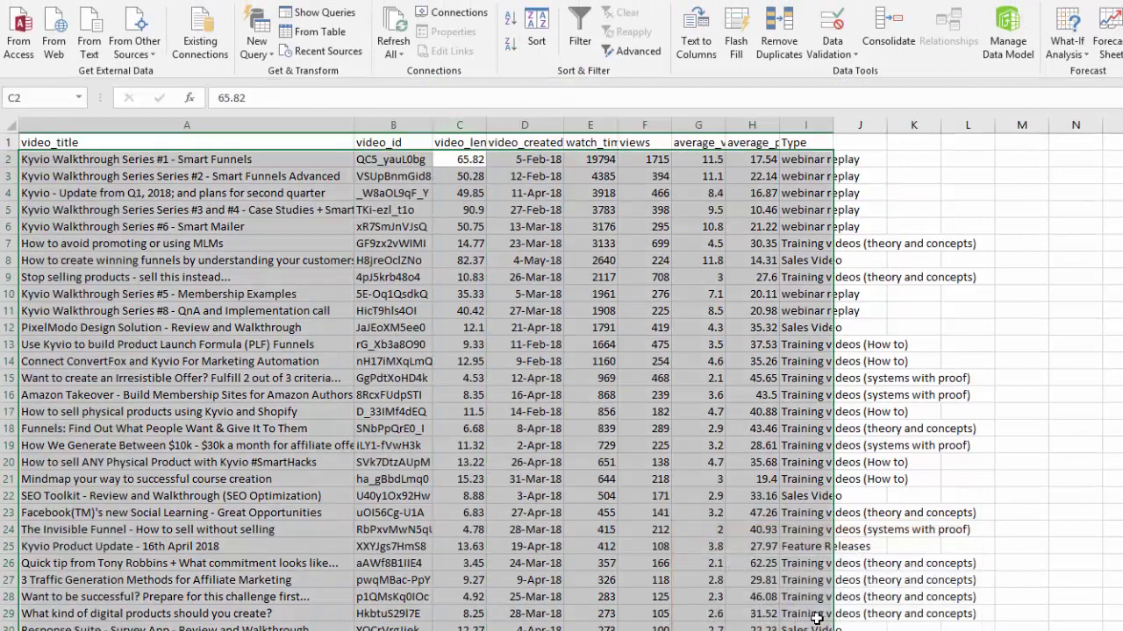
{"action": "left_click", "coordinate": [436, 160]}
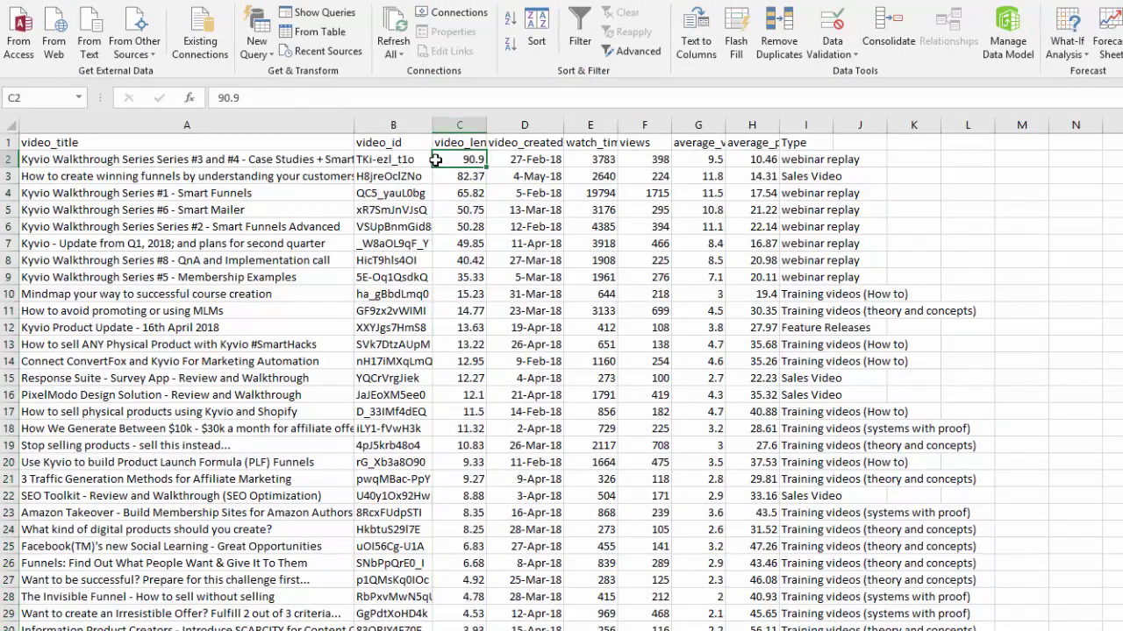
- Set the Type of the video "How to create winning funnels by understanding your customers" to webinar replay
{"action": "left_click", "coordinate": [812, 175]}
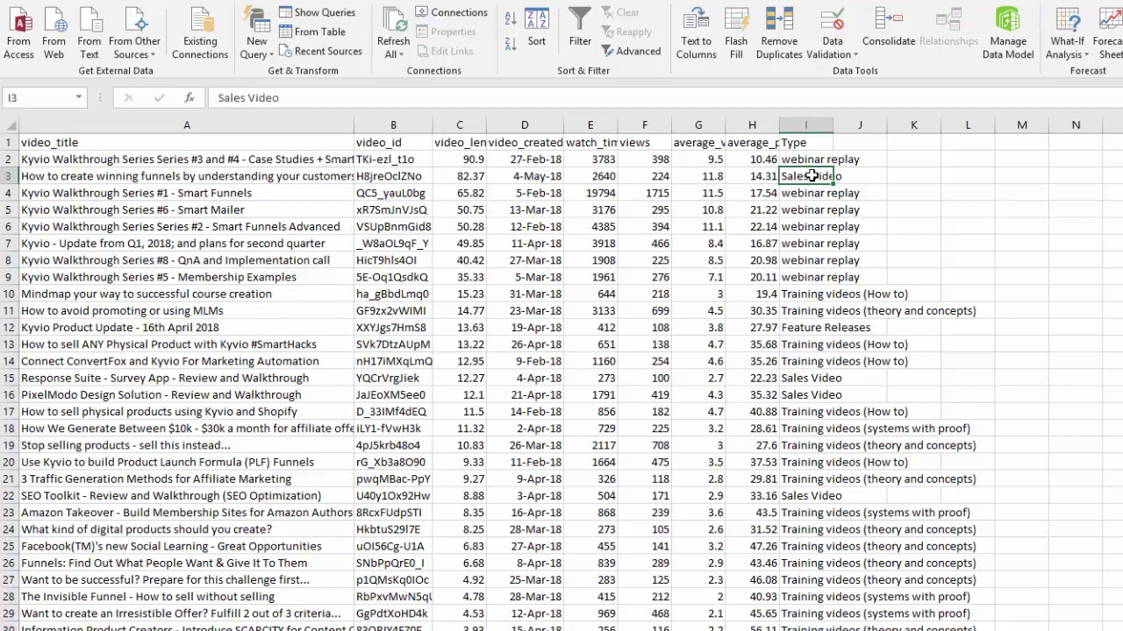
{"action": "type", "text": "webinar replay"}
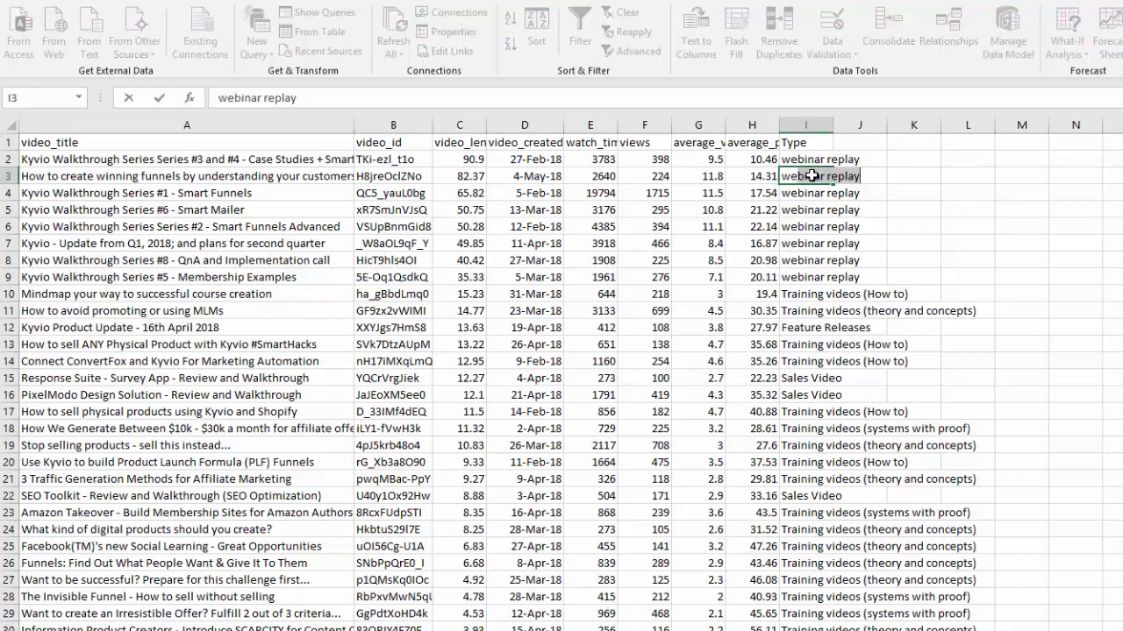
{"action": "key", "text": "Return"}
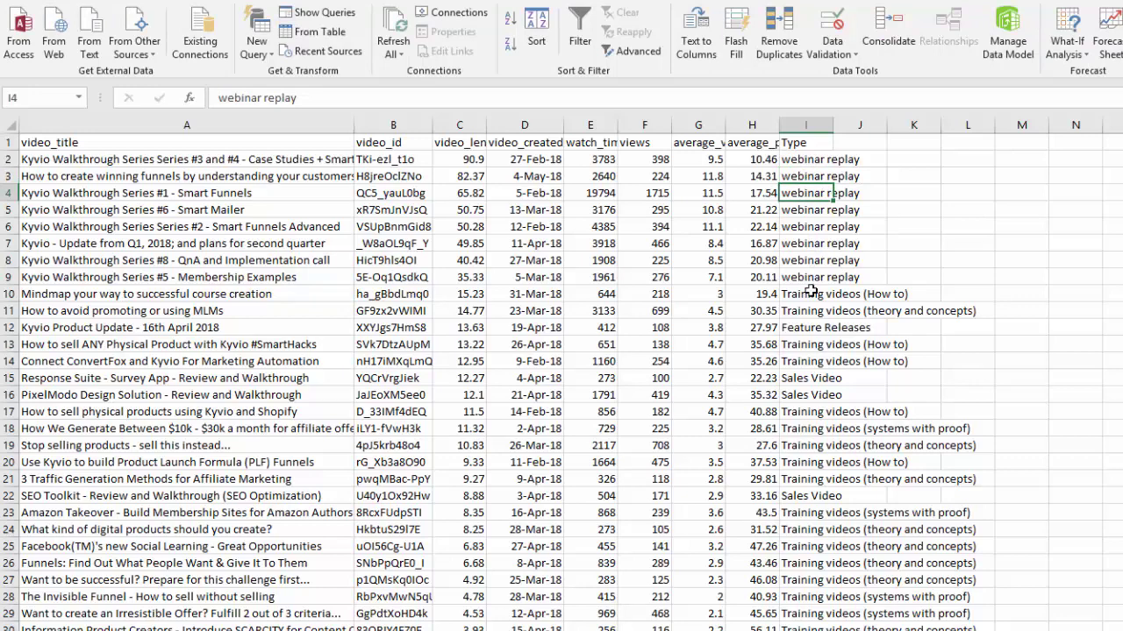
- Compare the Type entries of the longer and shorter videos with their values in the video length column
{"action": "left_click_drag", "start_coordinate": [811, 295], "coordinate": [811, 159]}
{"action": "left_click_drag", "start_coordinate": [811, 345], "coordinate": [811, 362]}
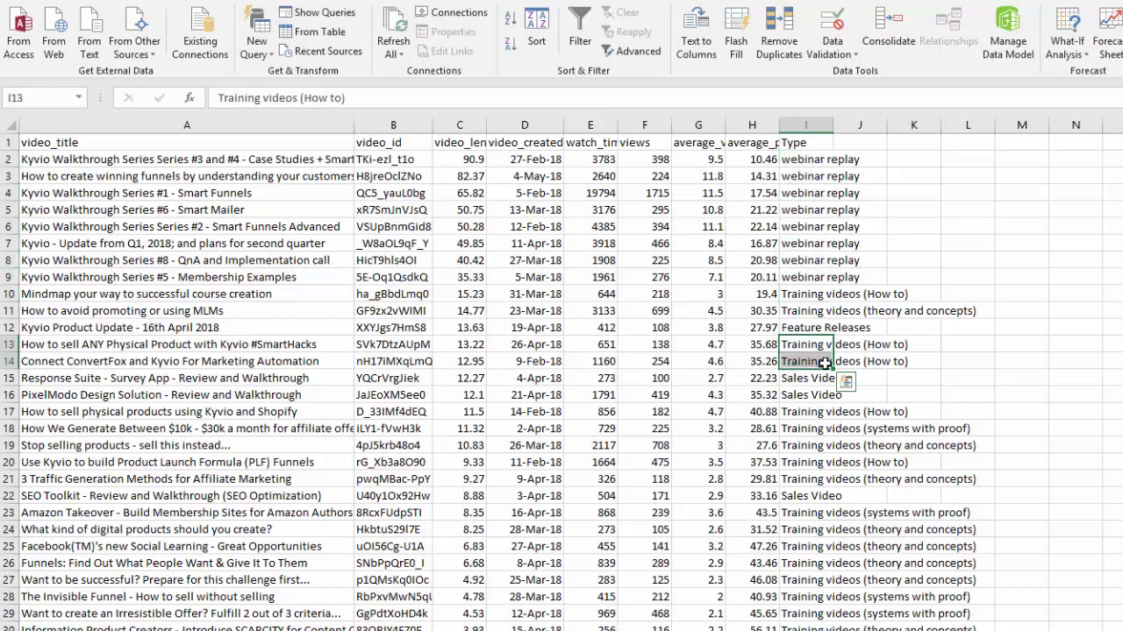
{"action": "left_click_drag", "start_coordinate": [825, 529], "coordinate": [825, 630]}
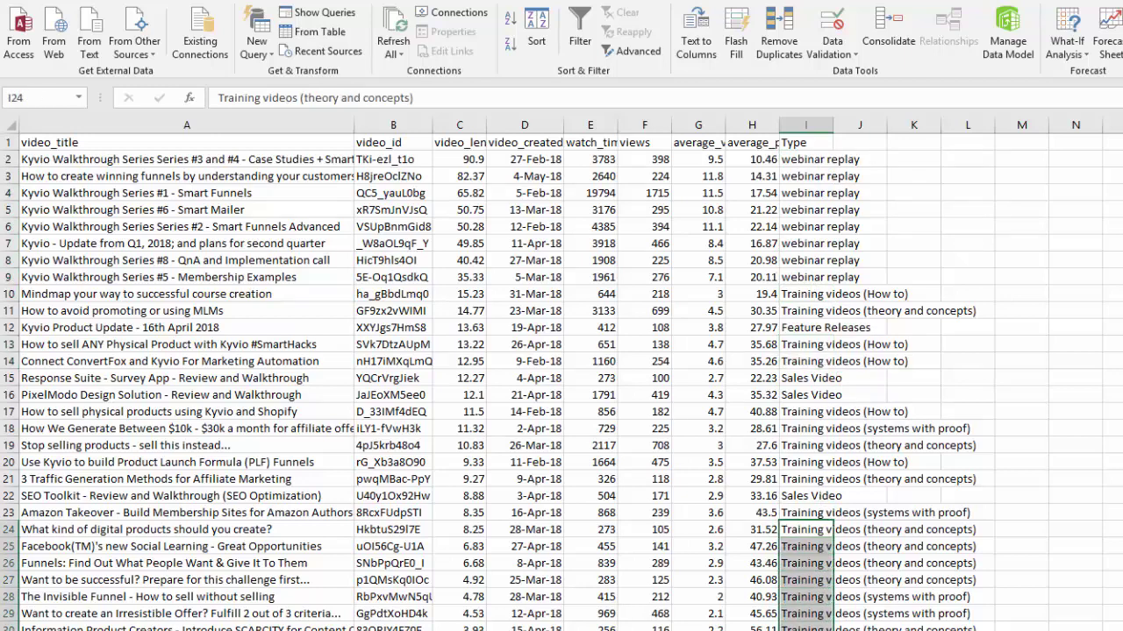
{"action": "left_click_drag", "start_coordinate": [459, 630], "coordinate": [469, 513]}
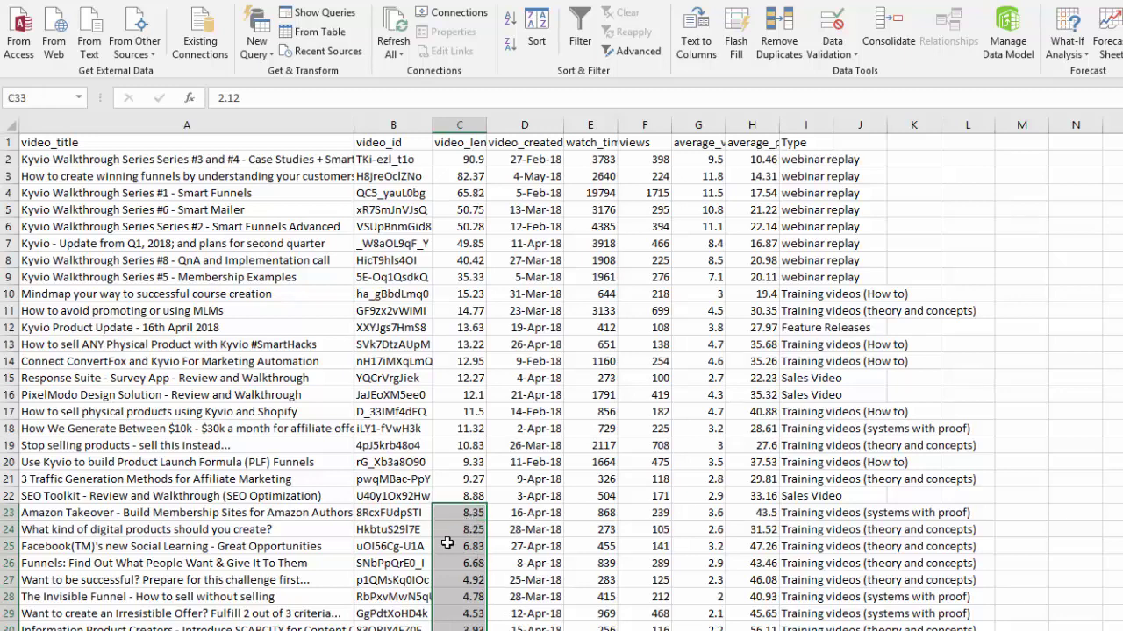
- Sort the whole video table by watch_time_minutes from highest to lowest, expanding the selection to the neighbouring columns
{"action": "left_click", "coordinate": [470, 449]}
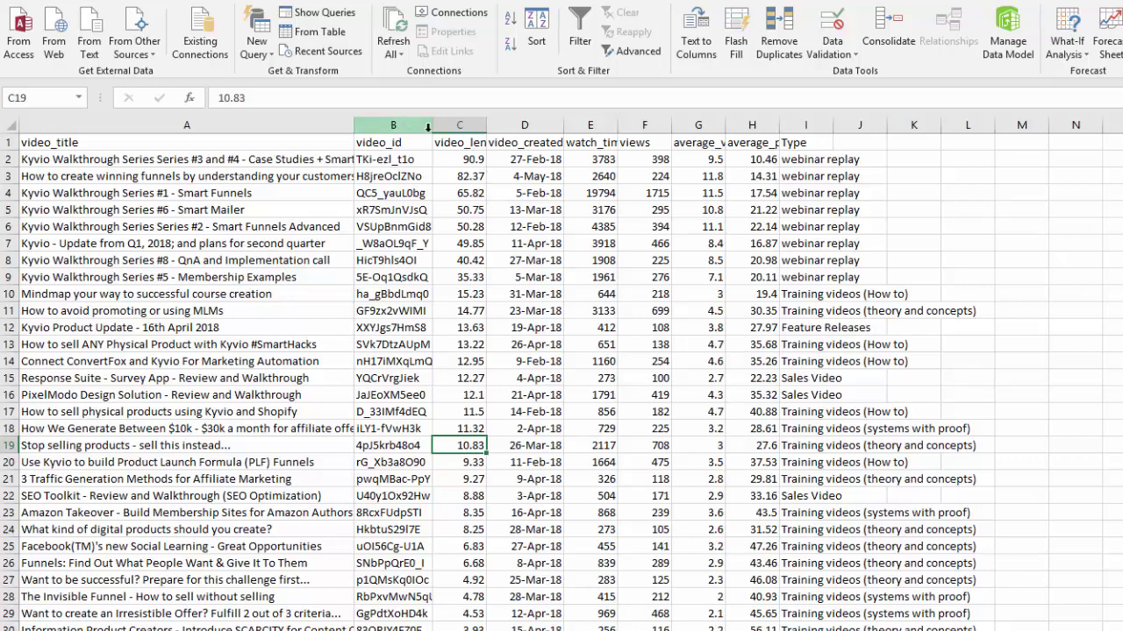
{"action": "left_click", "coordinate": [525, 125]}
{"action": "left_click", "coordinate": [591, 126]}
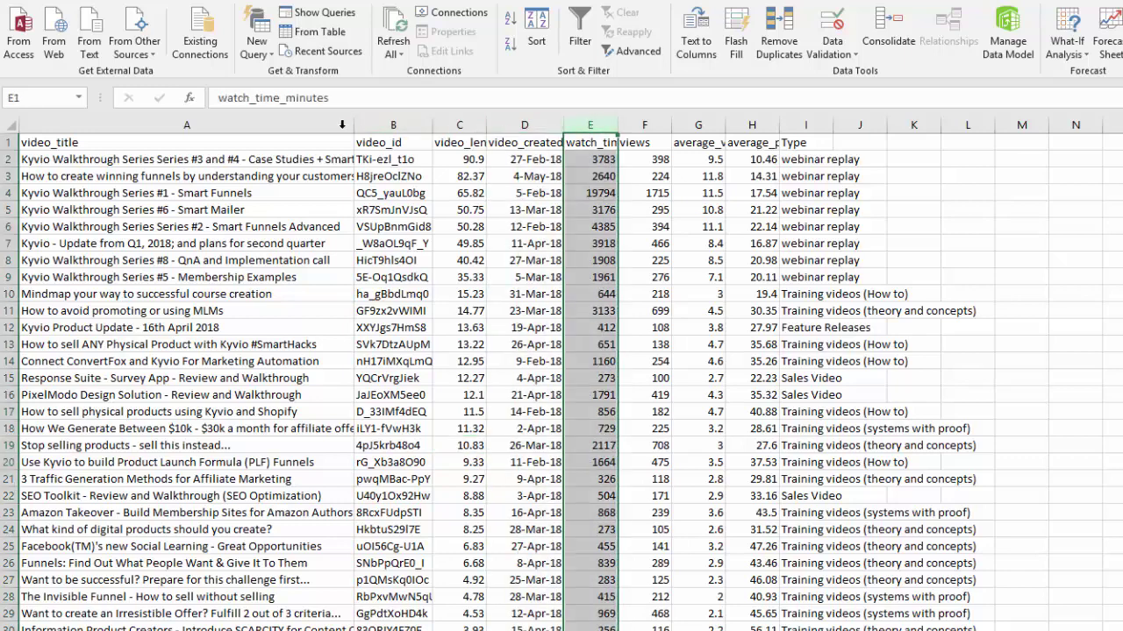
{"action": "left_click", "coordinate": [509, 43]}
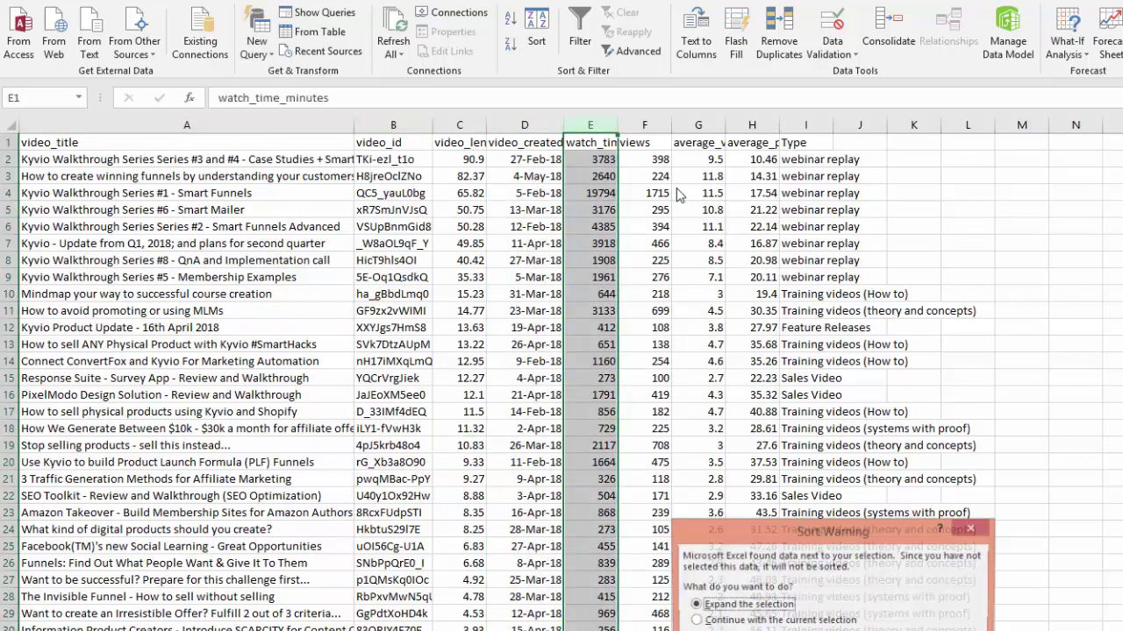
{"action": "key", "text": "Return"}
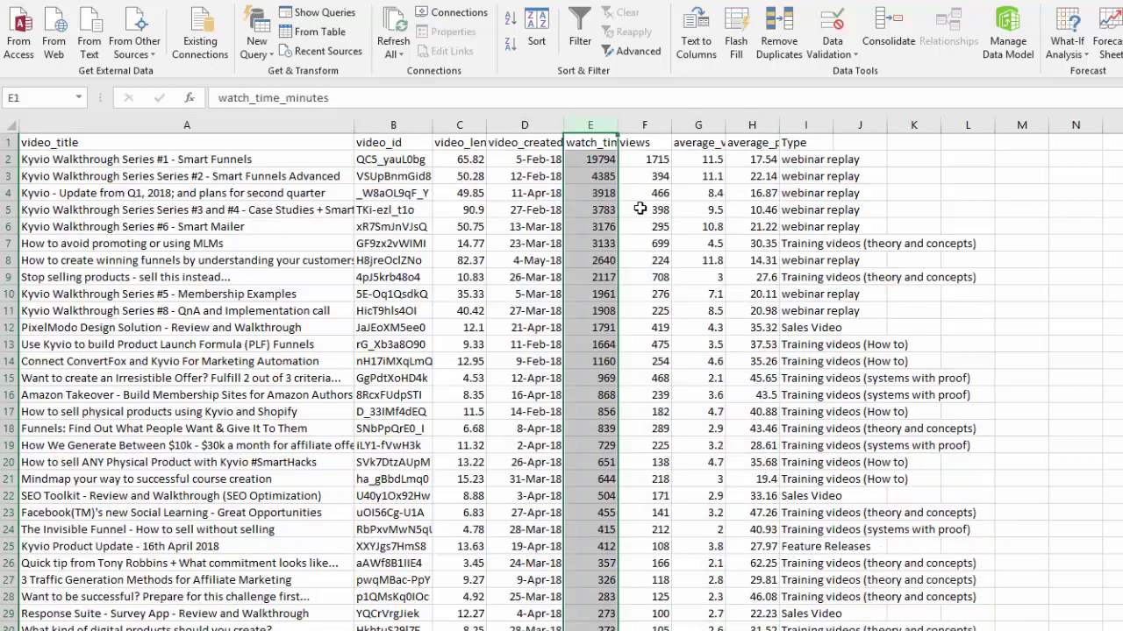
- Compare the Type entries of the five most-watched videos with their watch_time_minutes values
{"action": "left_click", "coordinate": [611, 173]}
{"action": "left_click", "coordinate": [849, 164]}
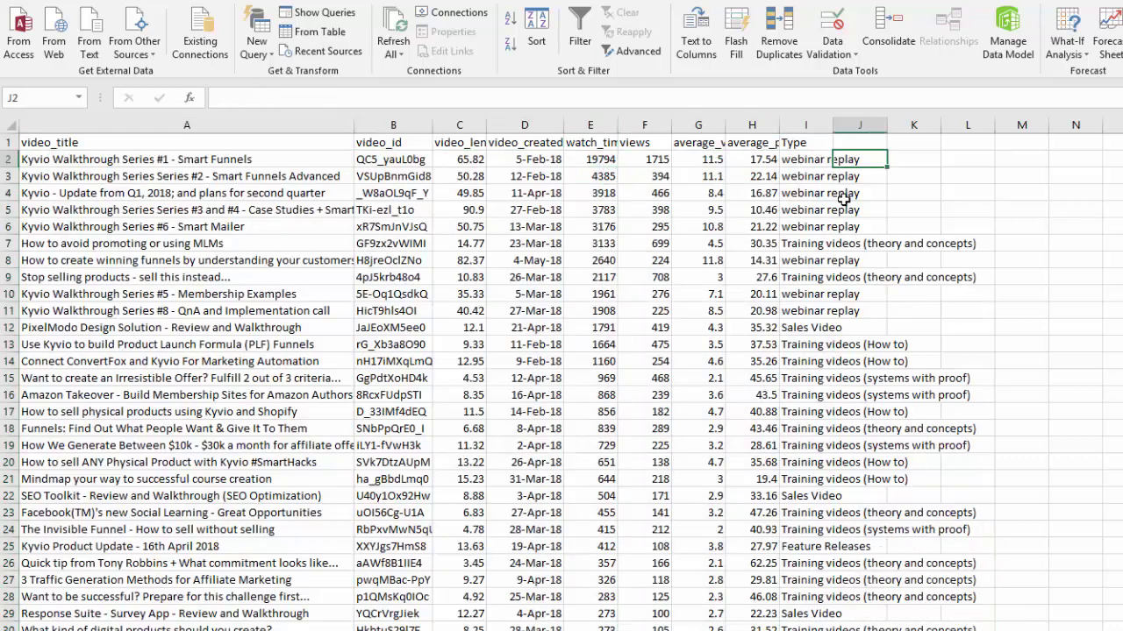
{"action": "left_click_drag", "start_coordinate": [843, 200], "coordinate": [817, 222]}
{"action": "left_click_drag", "start_coordinate": [800, 163], "coordinate": [767, 224]}
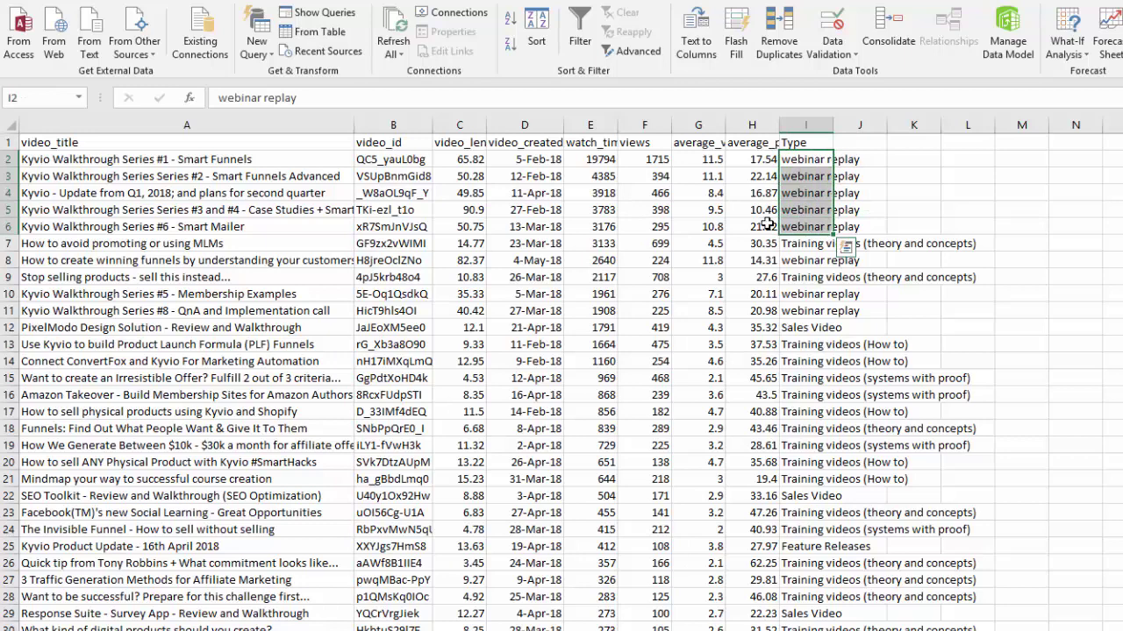
{"action": "left_click_drag", "start_coordinate": [605, 163], "coordinate": [605, 228]}
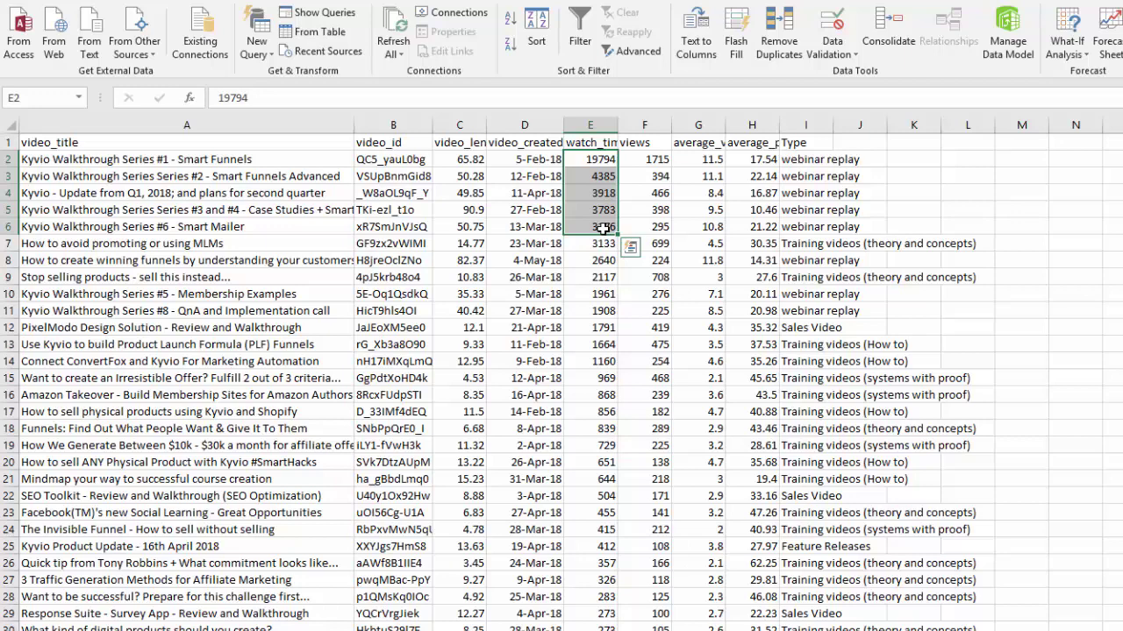
- Examine the titles behind the highest watch times: the Kyvio Walkthrough Series, the Q1 2018 update and its length, and the top theory training videos
{"action": "left_click", "coordinate": [299, 159]}
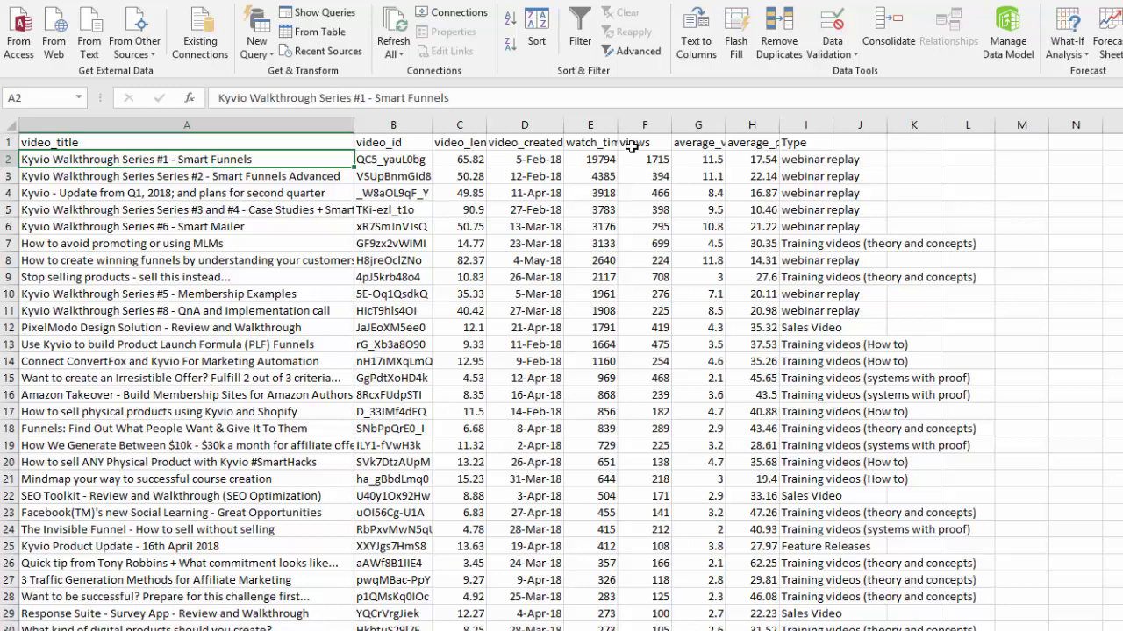
{"action": "left_click", "coordinate": [601, 167]}
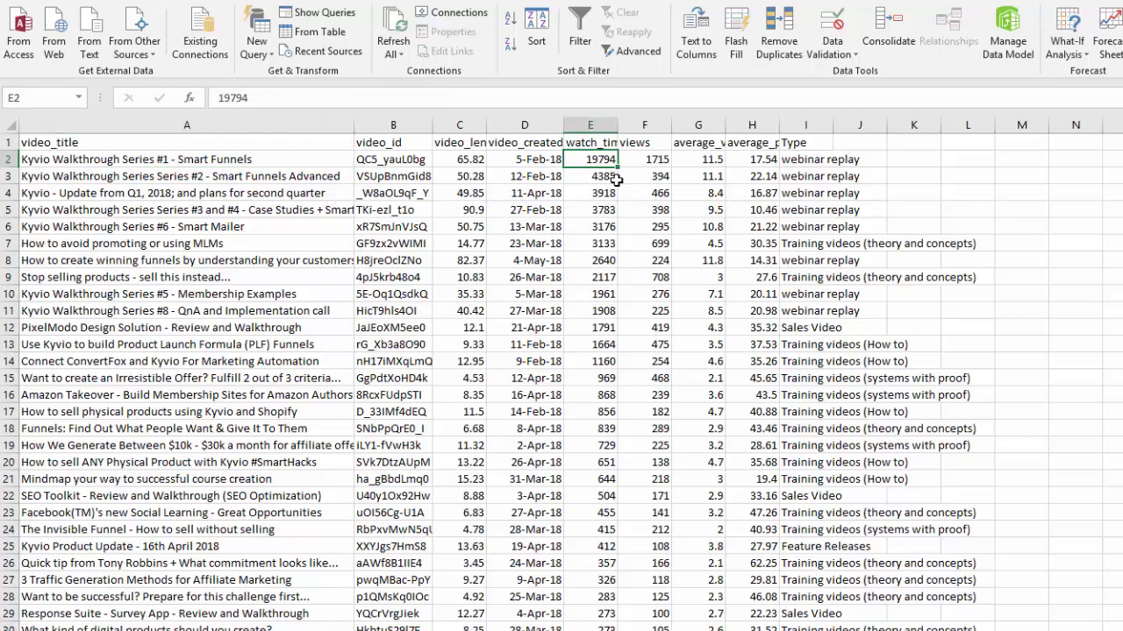
{"action": "left_click", "coordinate": [617, 180]}
{"action": "left_click", "coordinate": [330, 176]}
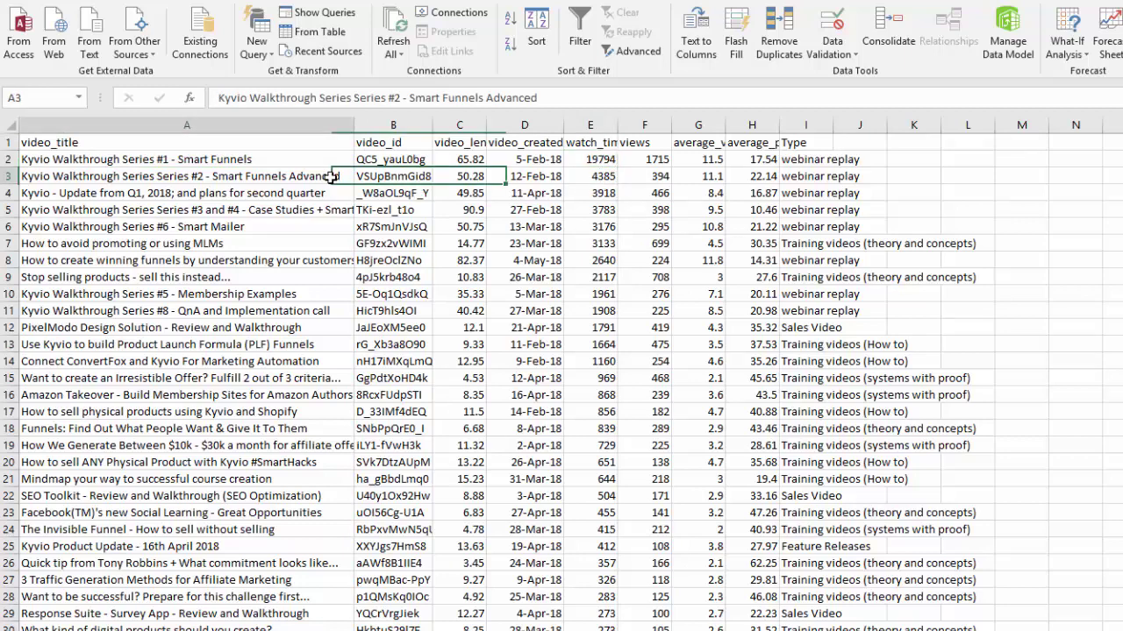
{"action": "left_click", "coordinate": [316, 212]}
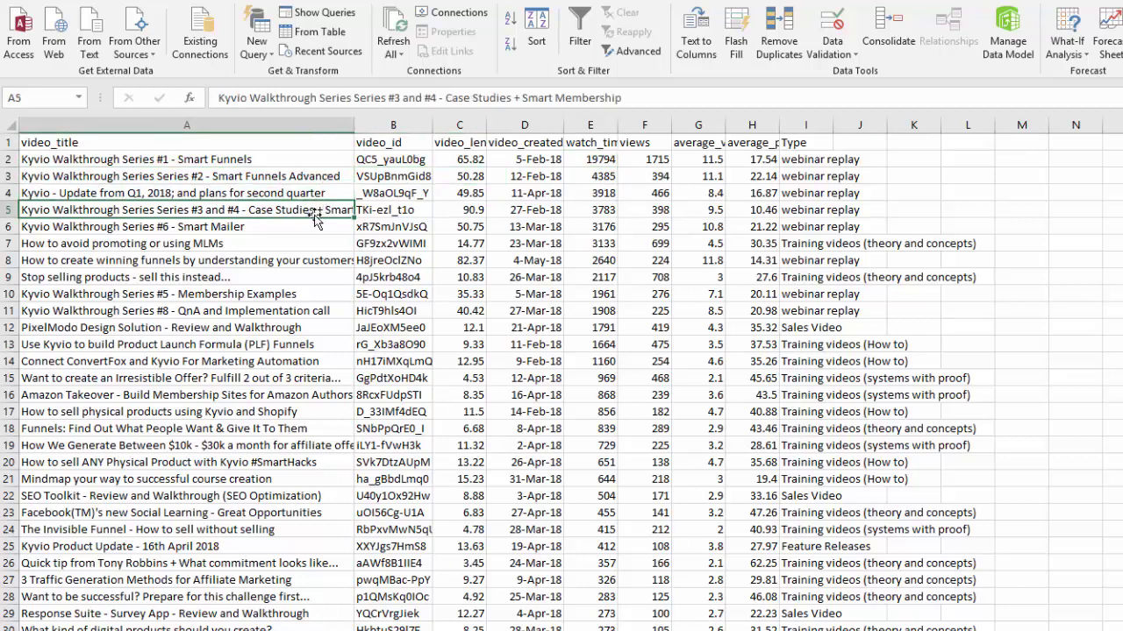
{"action": "left_click", "coordinate": [239, 295]}
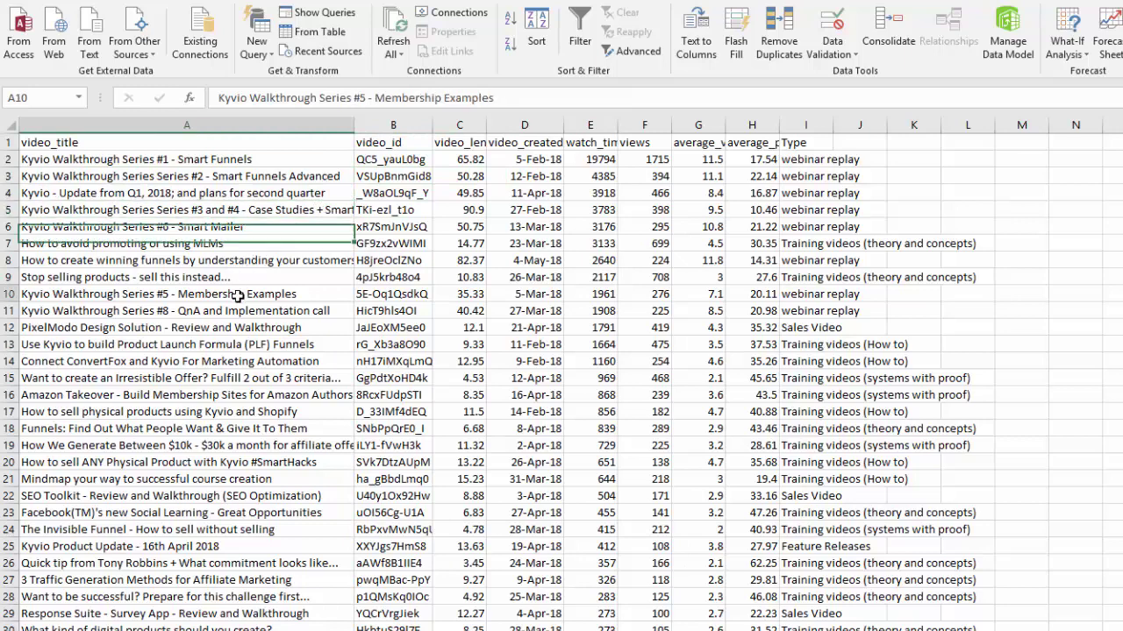
{"action": "left_click", "coordinate": [235, 230]}
{"action": "left_click", "coordinate": [253, 196]}
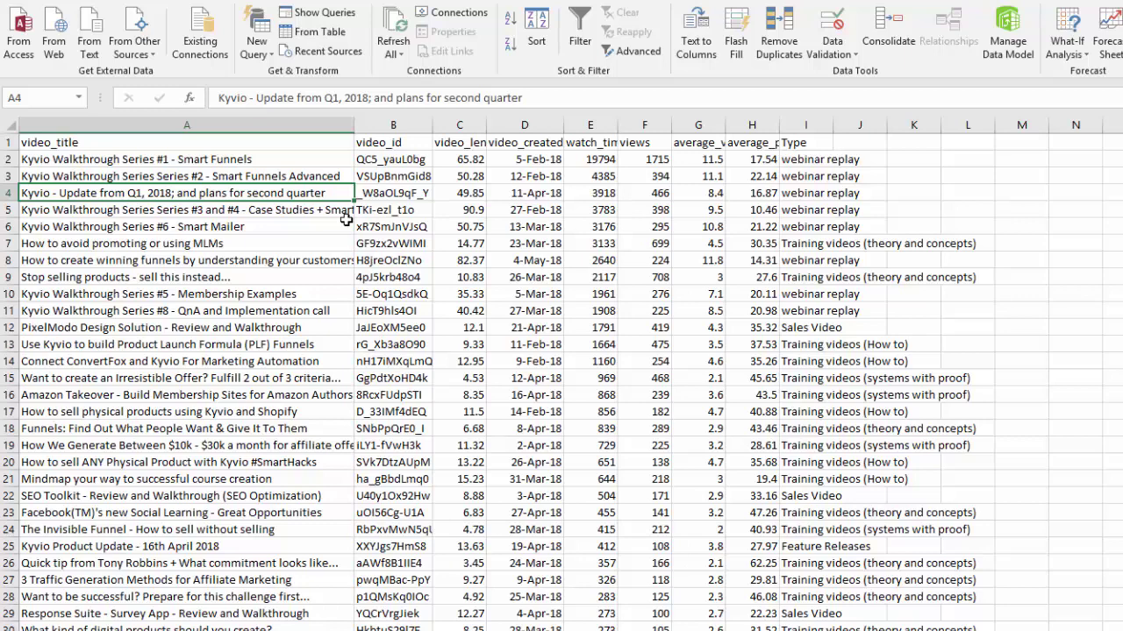
{"action": "left_click", "coordinate": [472, 194]}
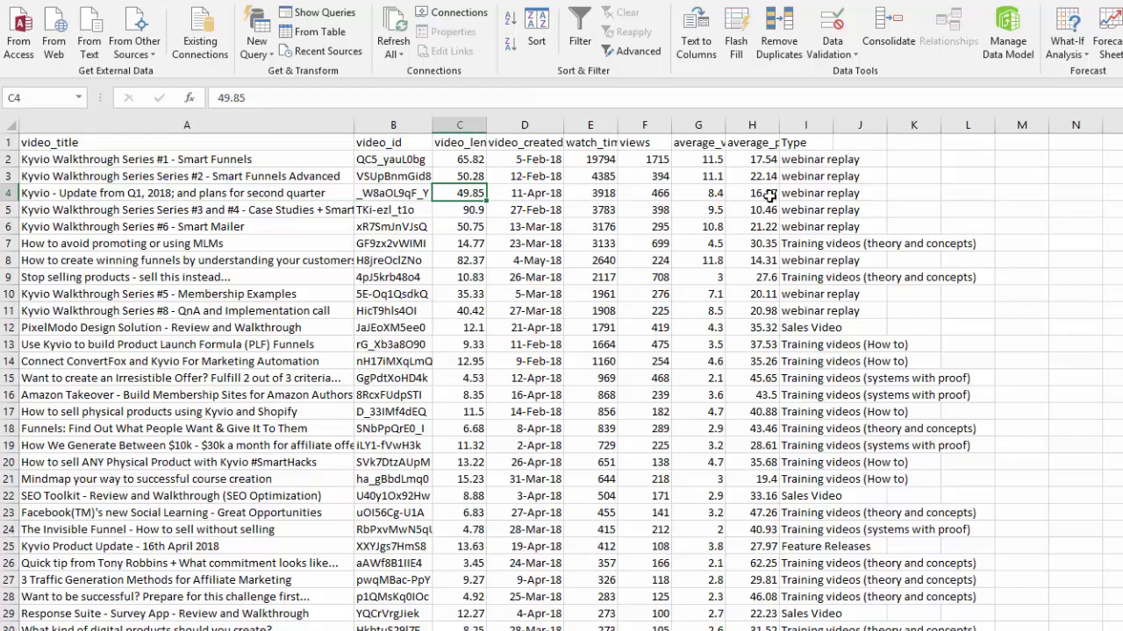
{"action": "left_click", "coordinate": [244, 245]}
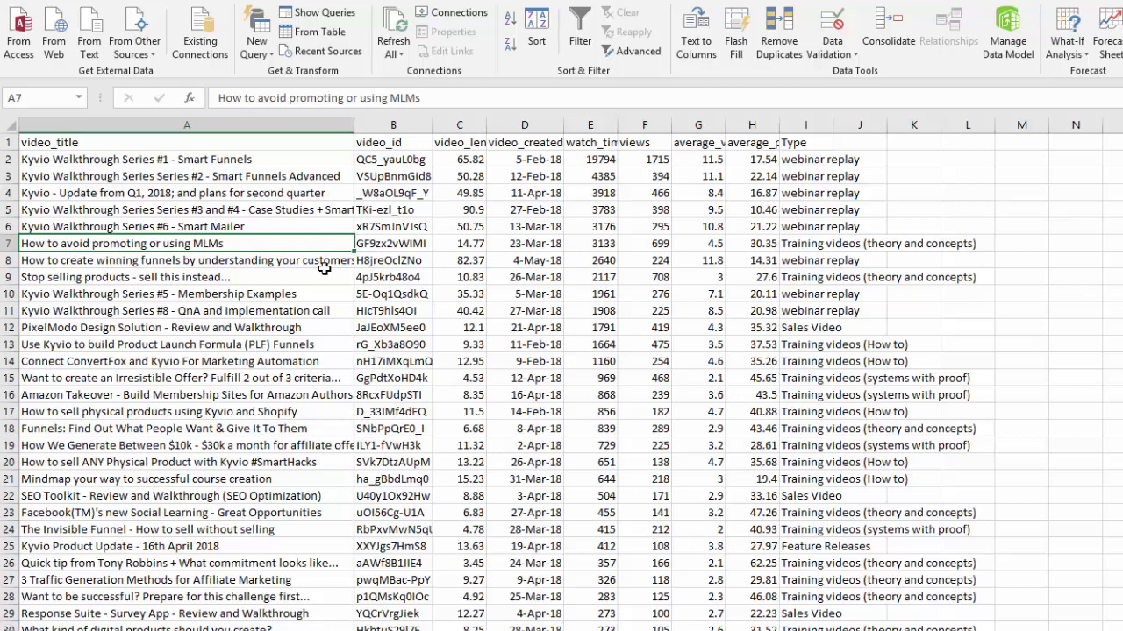
{"action": "left_click", "coordinate": [325, 277]}
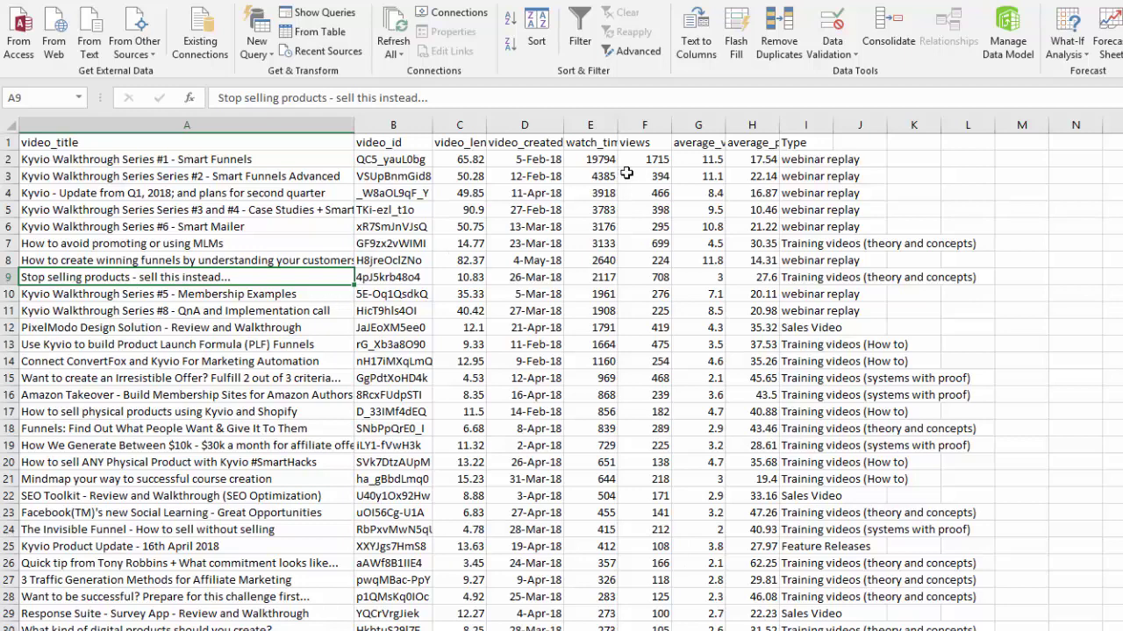
- Sort the whole video table by views from most to fewest, expanding the selection to the neighbouring columns
{"action": "left_click", "coordinate": [646, 125]}
{"action": "left_click_drag", "start_coordinate": [670, 131], "coordinate": [656, 128]}
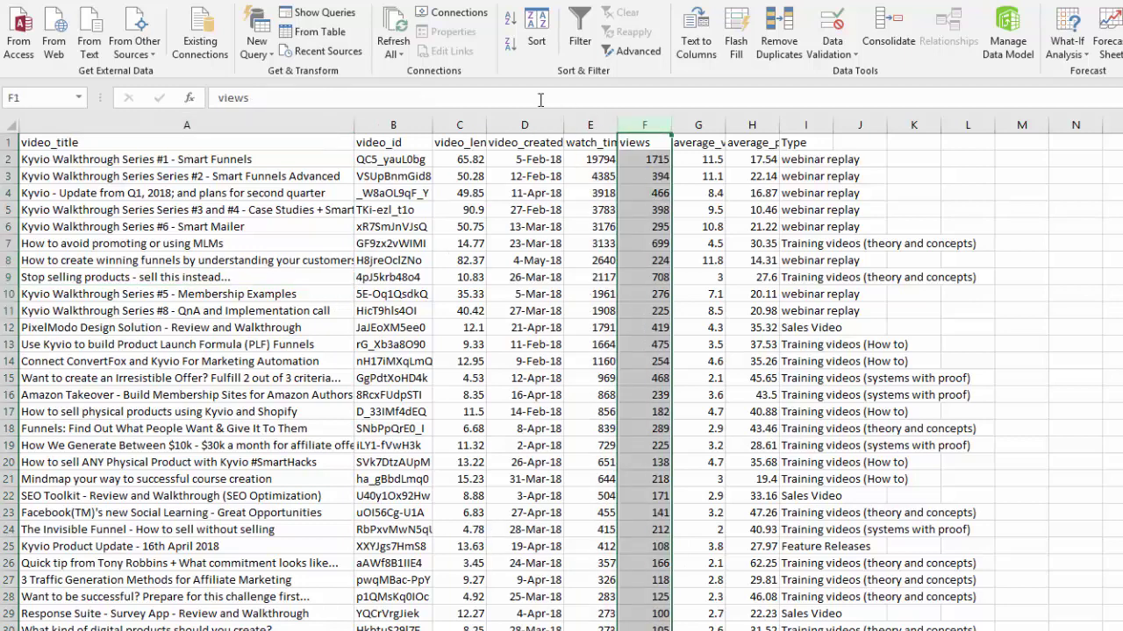
{"action": "left_click", "coordinate": [512, 45]}
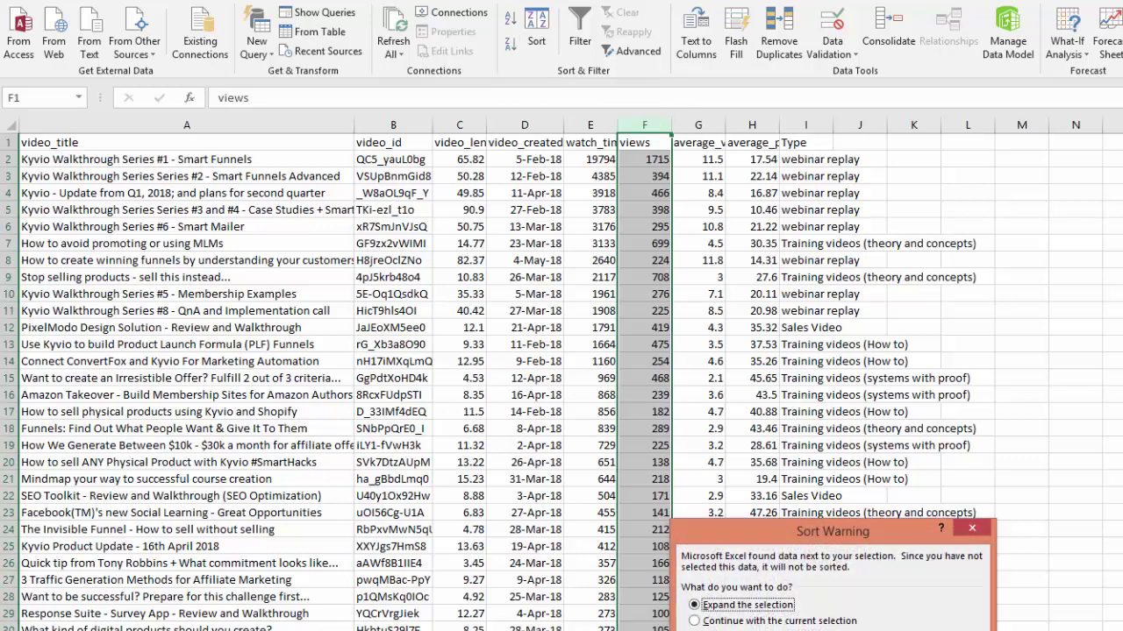
{"action": "key", "text": "Return"}
- Review the most-viewed training videos, comparing their titles, views and watch time
{"action": "left_click", "coordinate": [525, 294]}
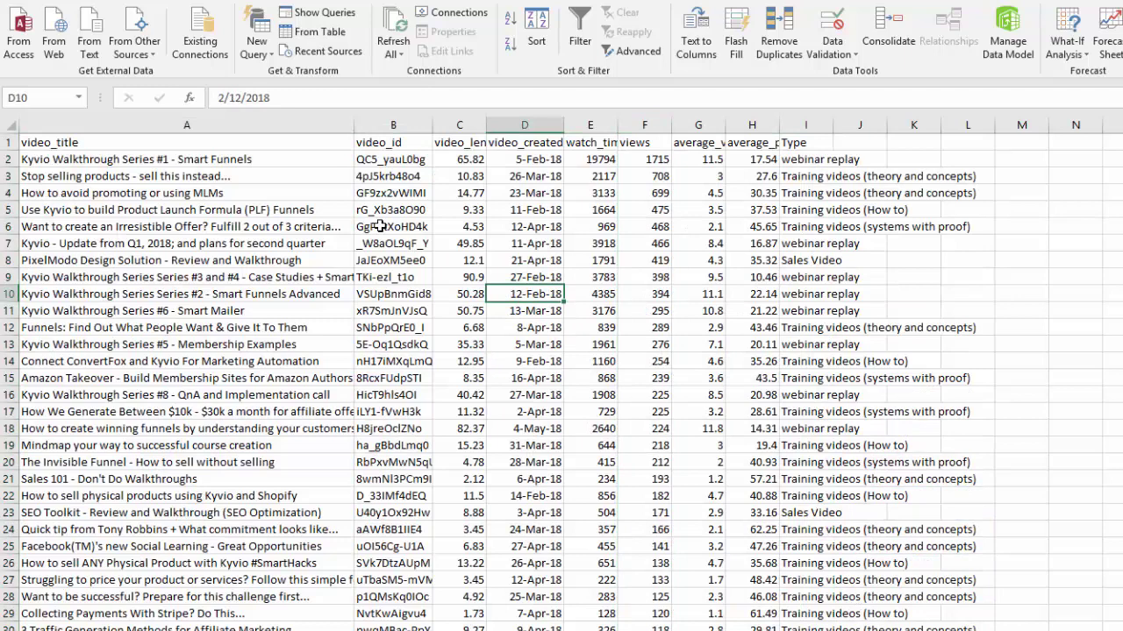
{"action": "left_click", "coordinate": [284, 180]}
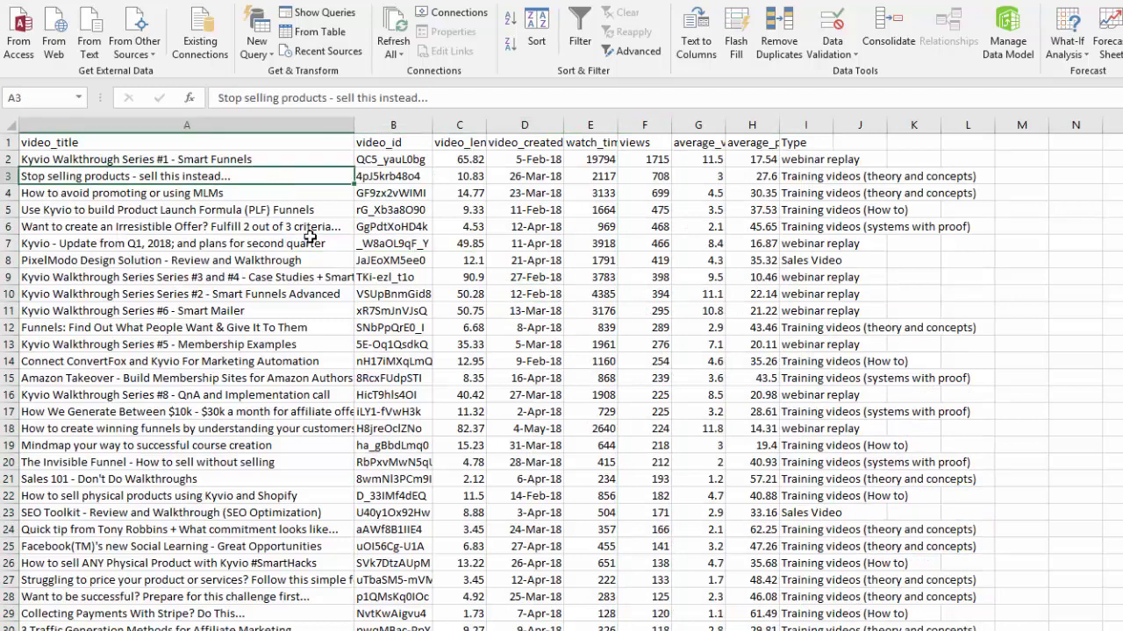
{"action": "left_click", "coordinate": [649, 178]}
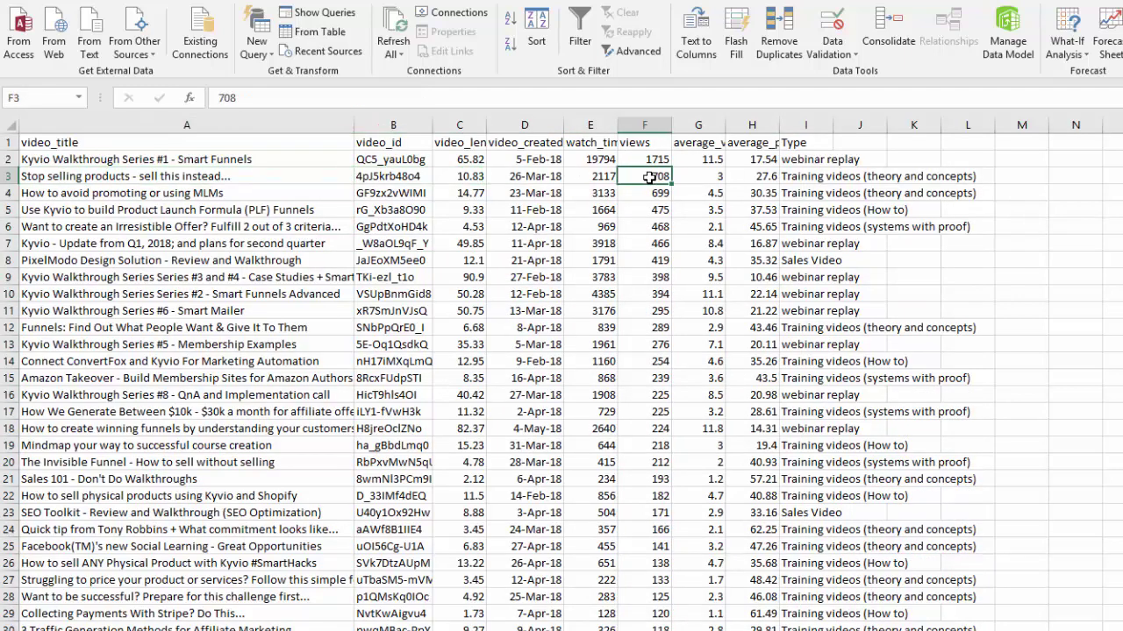
{"action": "left_click", "coordinate": [602, 193]}
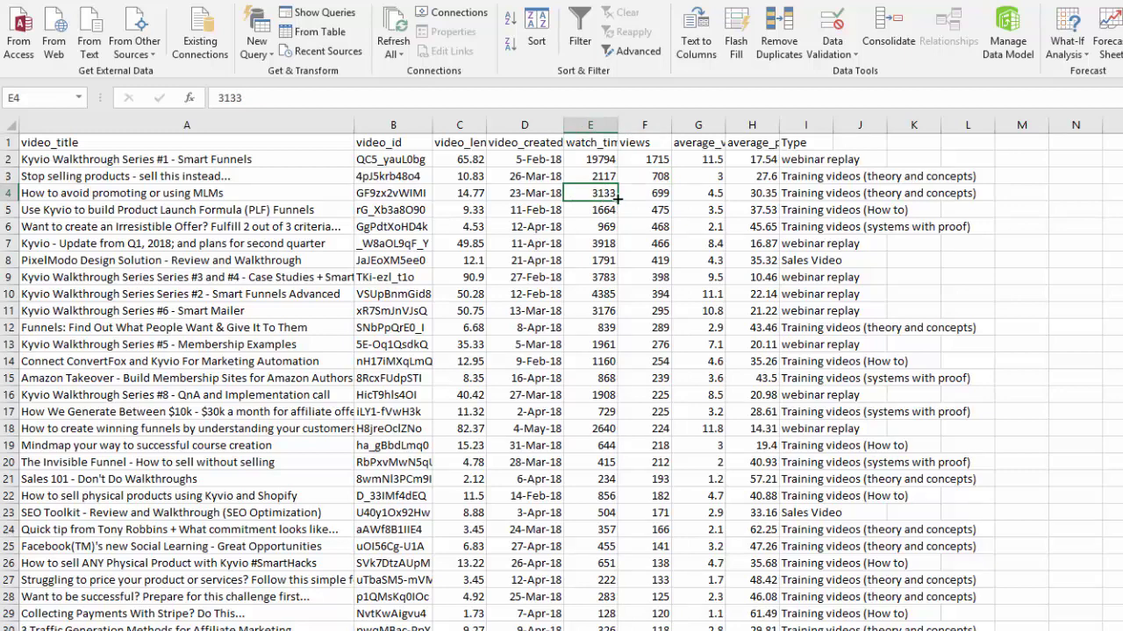
{"action": "left_click", "coordinate": [211, 231]}
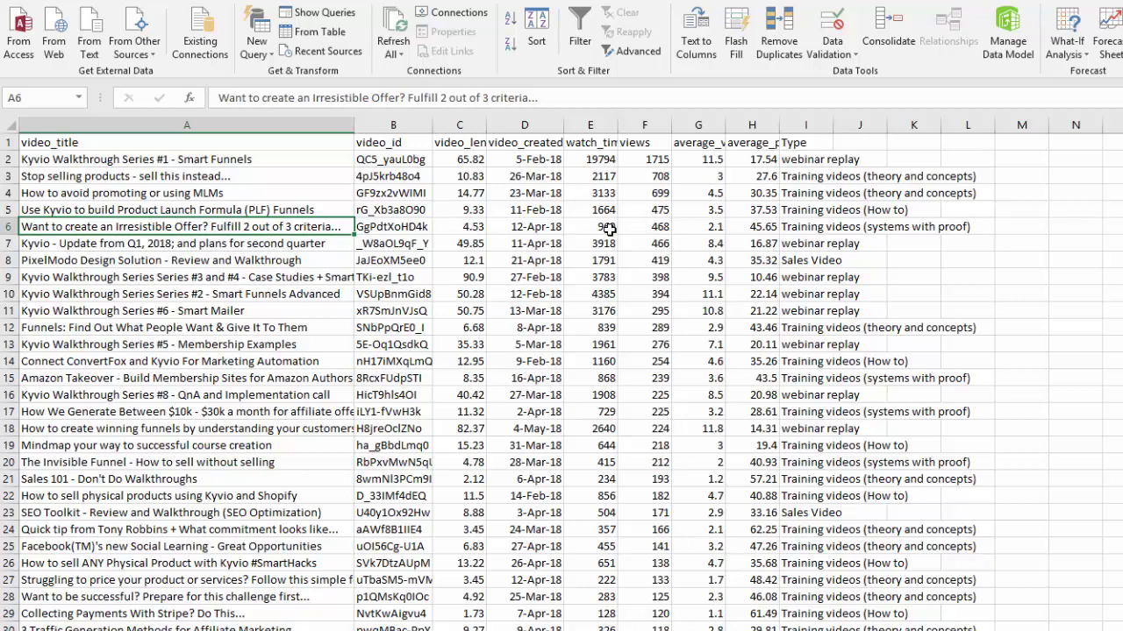
- Turn on filtering for the table headers and filter the Type column to show only webinar replay
{"action": "left_click", "coordinate": [789, 143]}
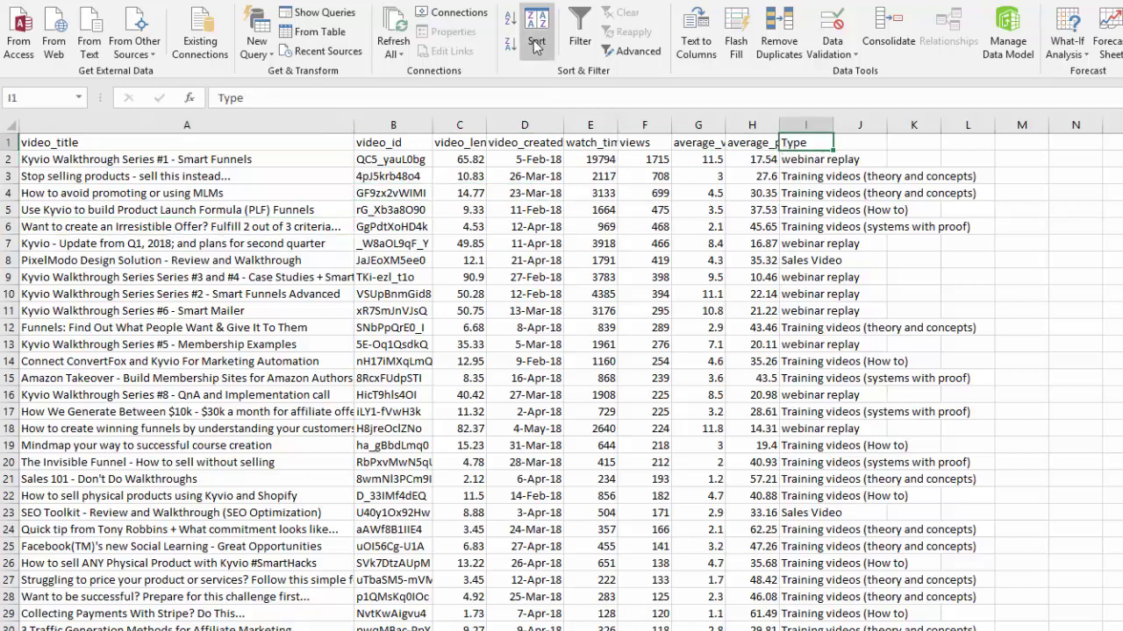
{"action": "left_click", "coordinate": [576, 40]}
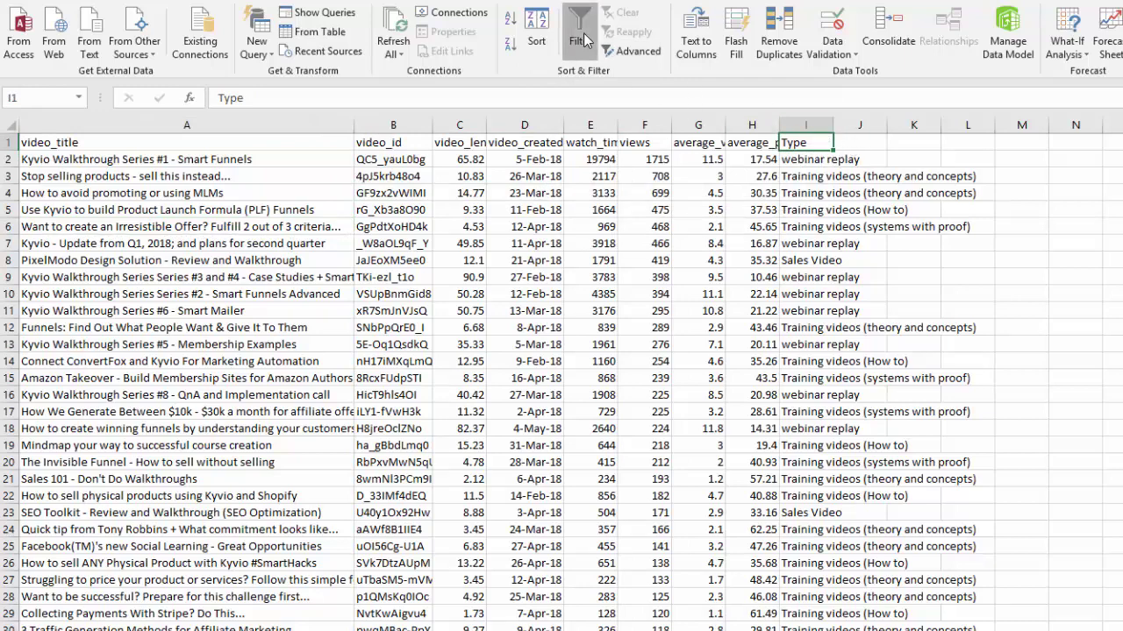
{"action": "left_click", "coordinate": [824, 144]}
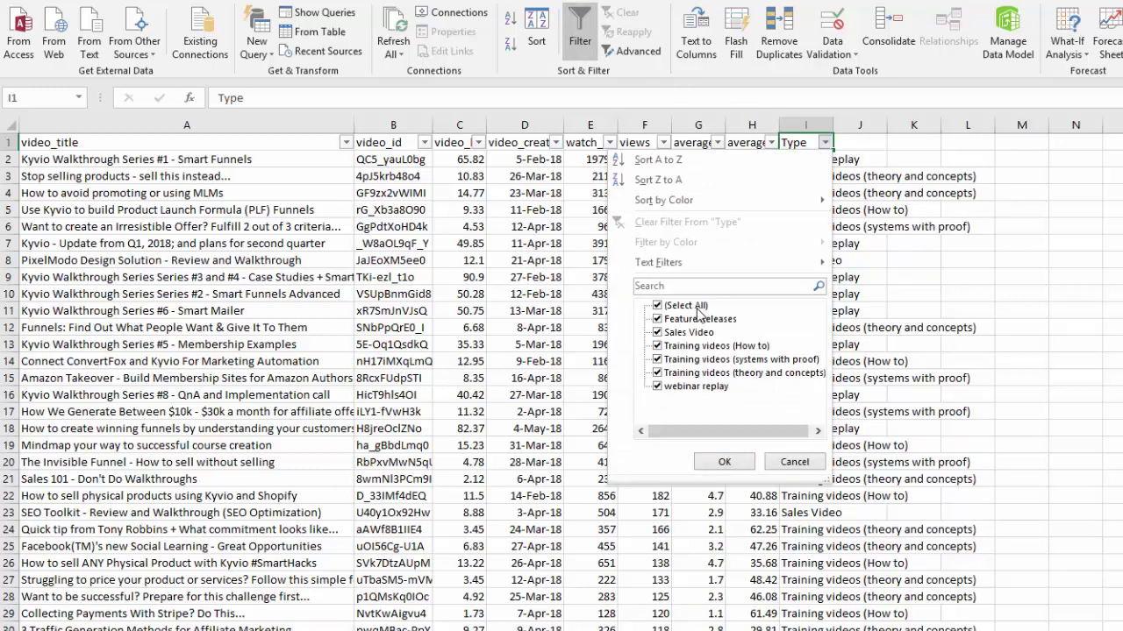
{"action": "left_click", "coordinate": [697, 307]}
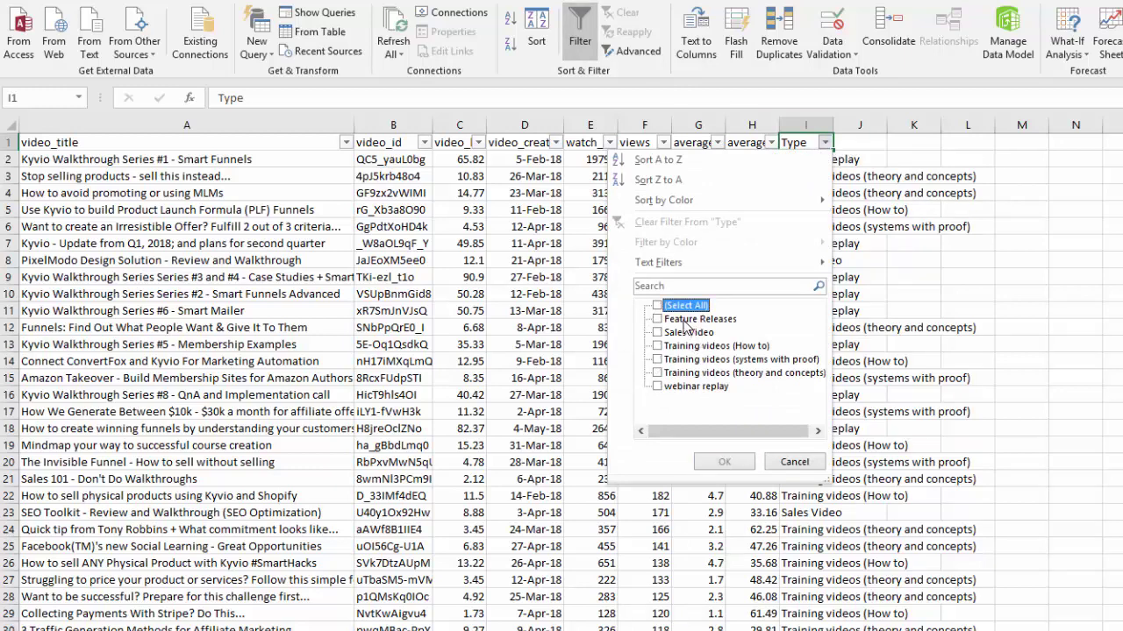
{"action": "left_click", "coordinate": [707, 388]}
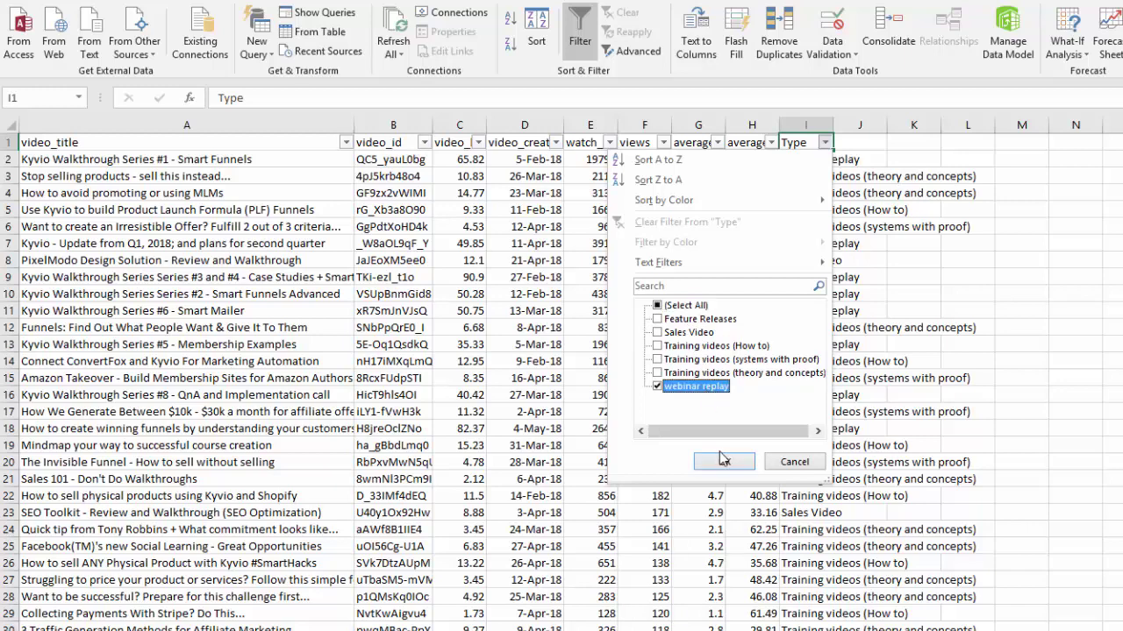
{"action": "left_click", "coordinate": [723, 461]}
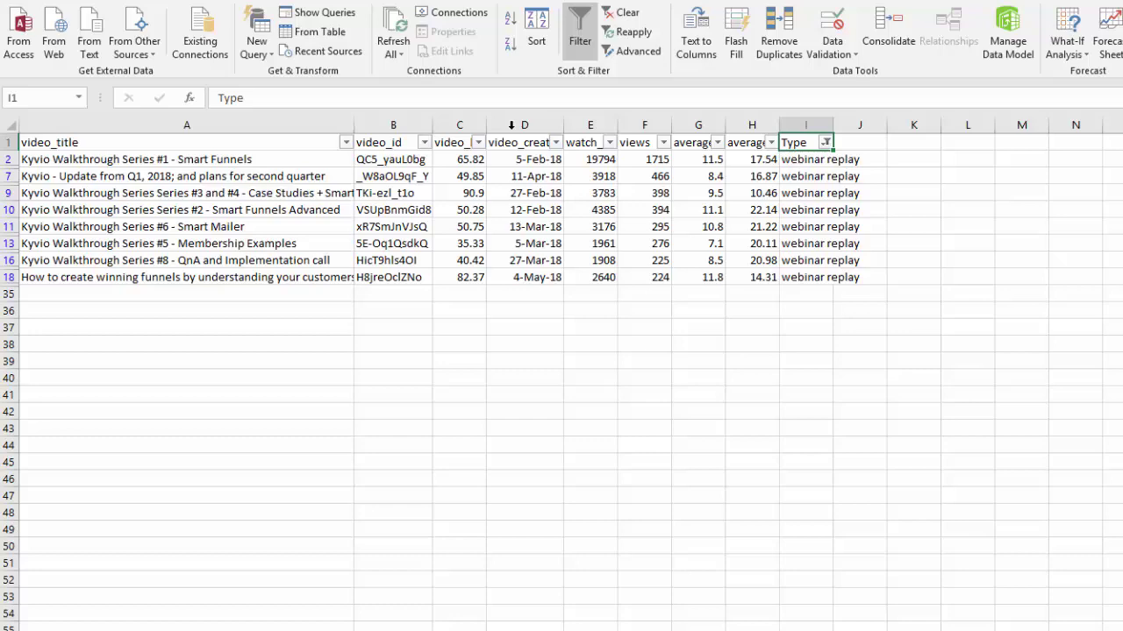
- Sort the filtered webinar replay rows by watch_time_minutes from highest to lowest, expanding the selection, and check the highest watch times
{"action": "left_click", "coordinate": [591, 124]}
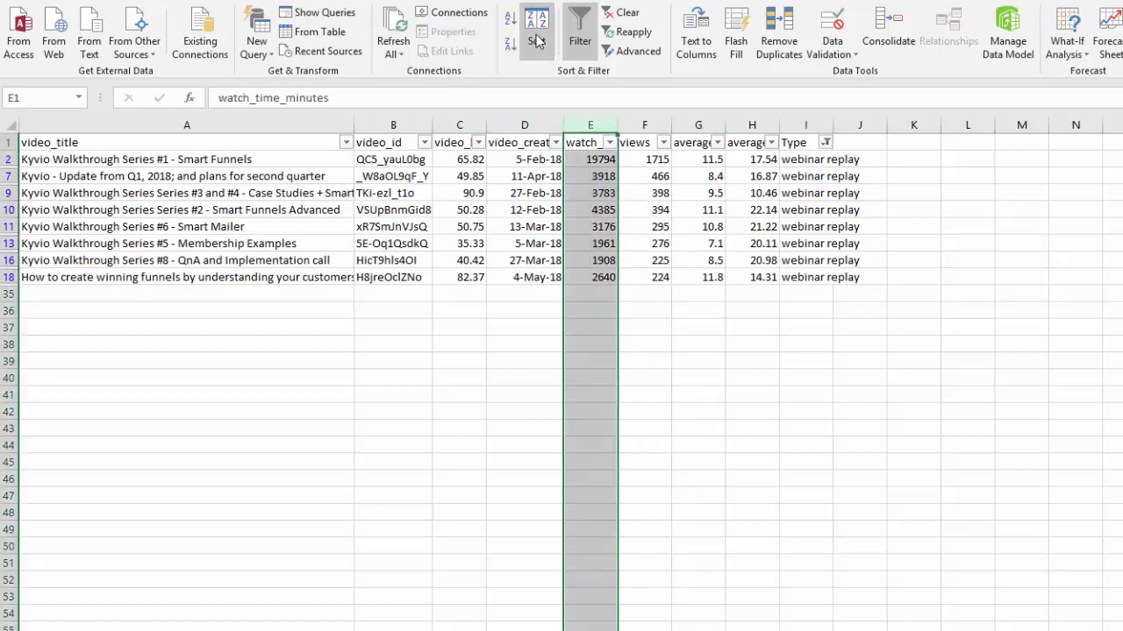
{"action": "left_click", "coordinate": [510, 42]}
{"action": "key", "text": "Return"}
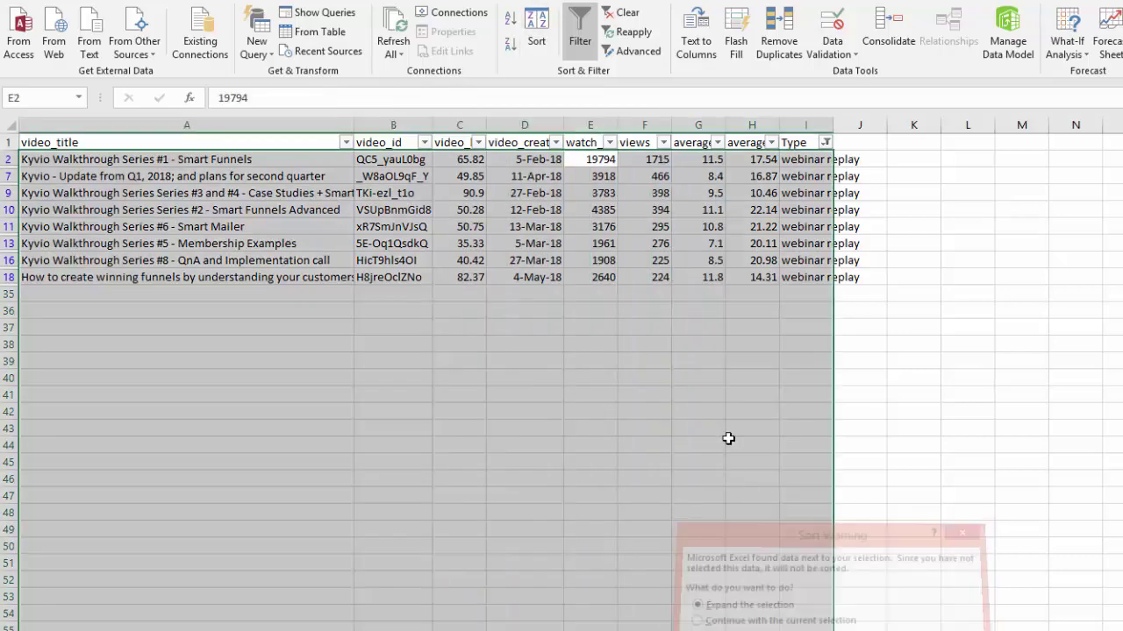
{"action": "left_click", "coordinate": [698, 243]}
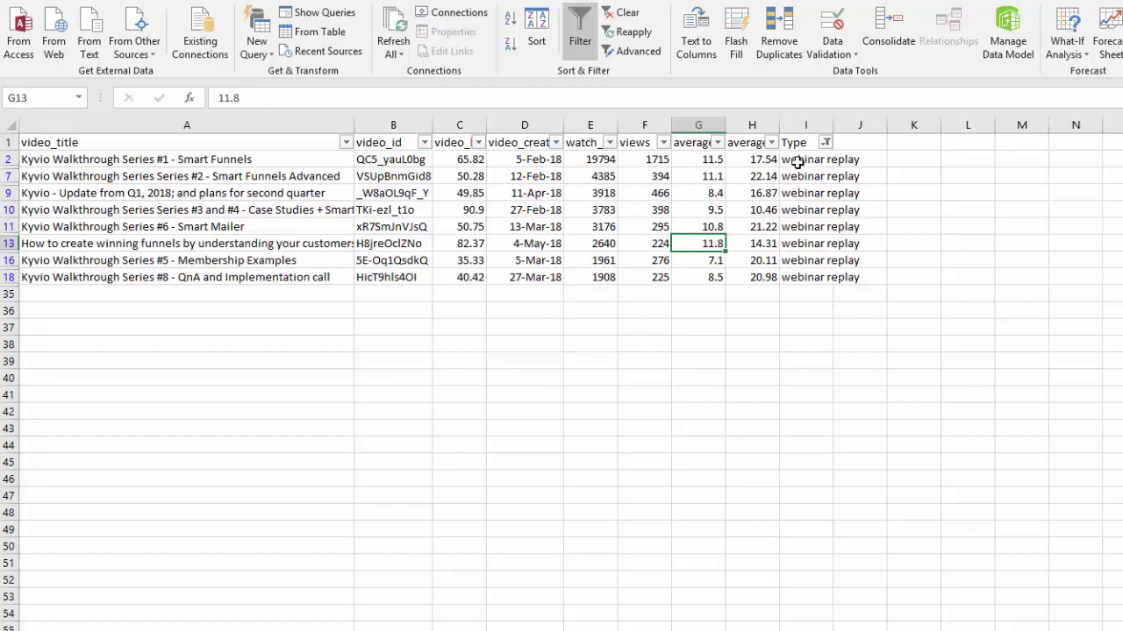
{"action": "left_click_drag", "start_coordinate": [614, 194], "coordinate": [604, 163]}
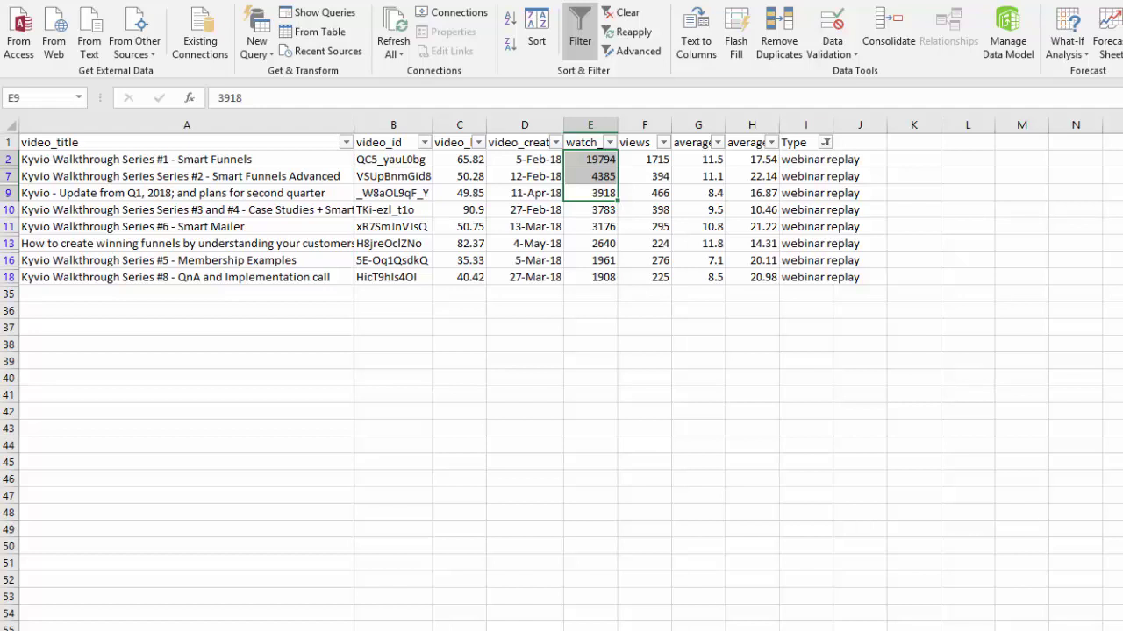
- On the summary sheet, enter 9,365 as the Watch Time for Webinar Replays
{"action": "key", "text": "ctrl+Page_Down"}
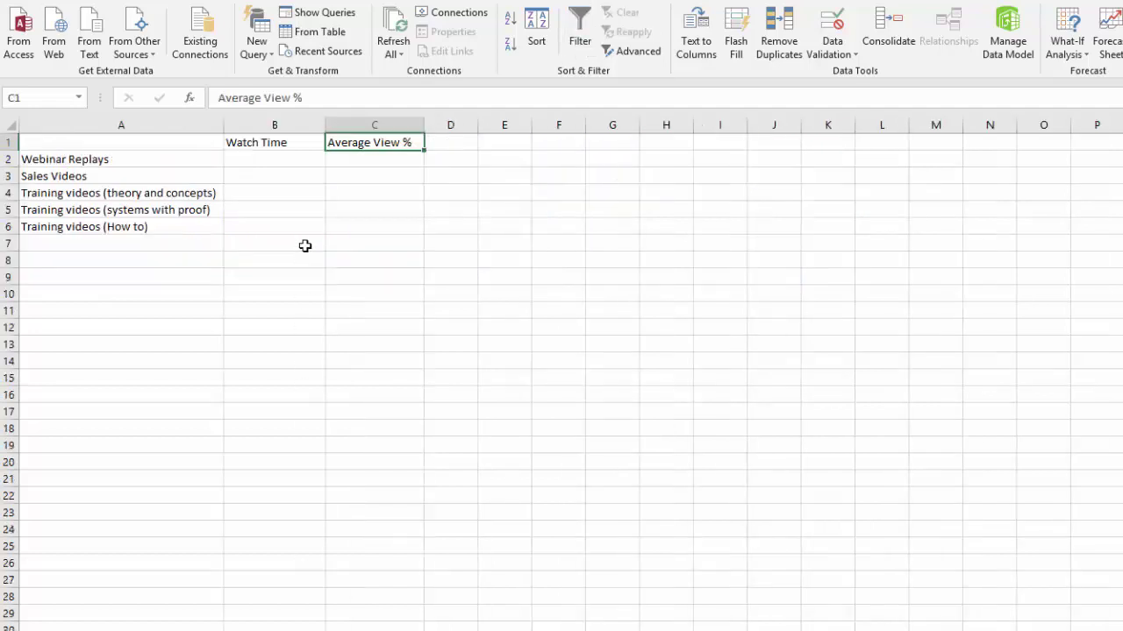
{"action": "left_click", "coordinate": [298, 163]}
{"action": "key", "text": "F2"}
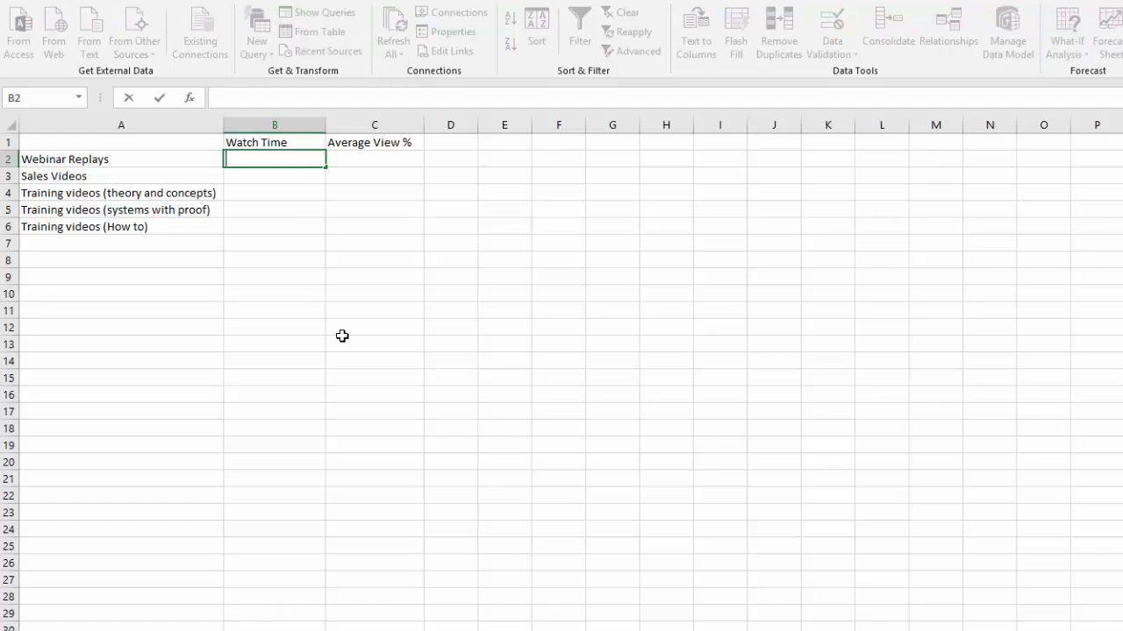
{"action": "type", "text": "9,365"}
{"action": "key", "text": "Return"}
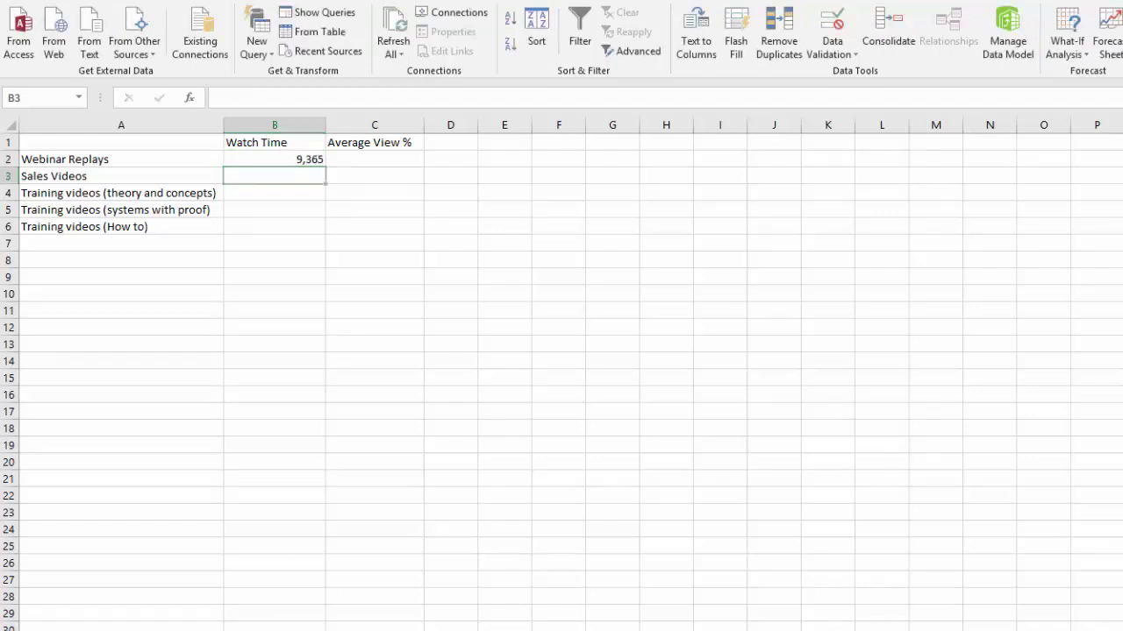
- Filter the video table's Type column to only Sales Video and select its three watch time values to read their average
{"action": "key", "text": "ctrl+Page_Up"}
{"action": "left_click", "coordinate": [825, 142]}
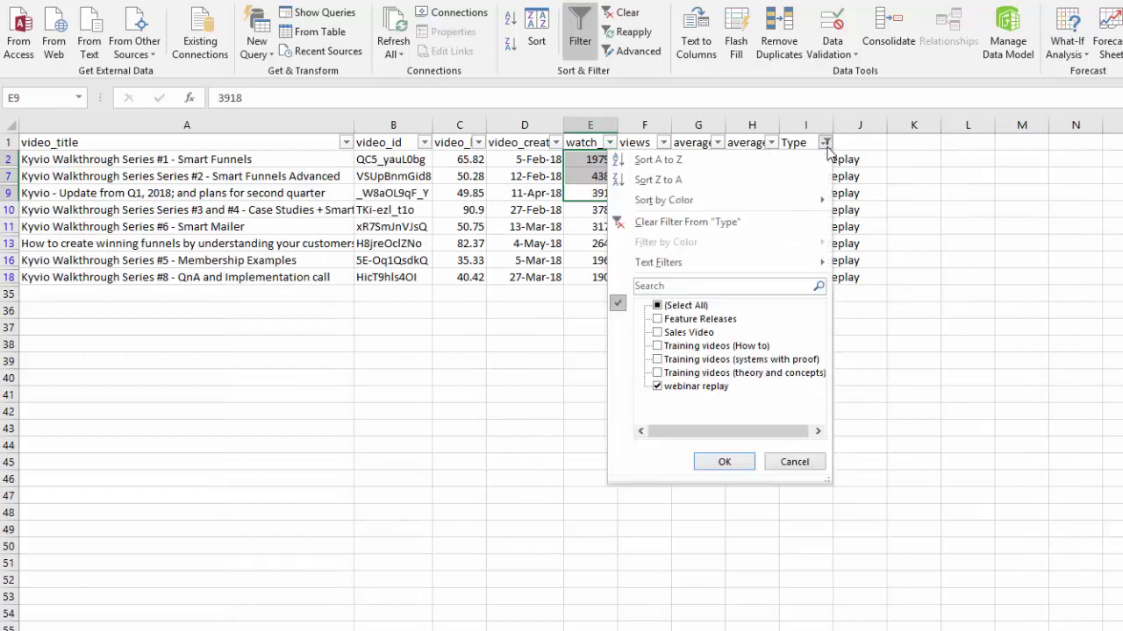
{"action": "left_click", "coordinate": [658, 387]}
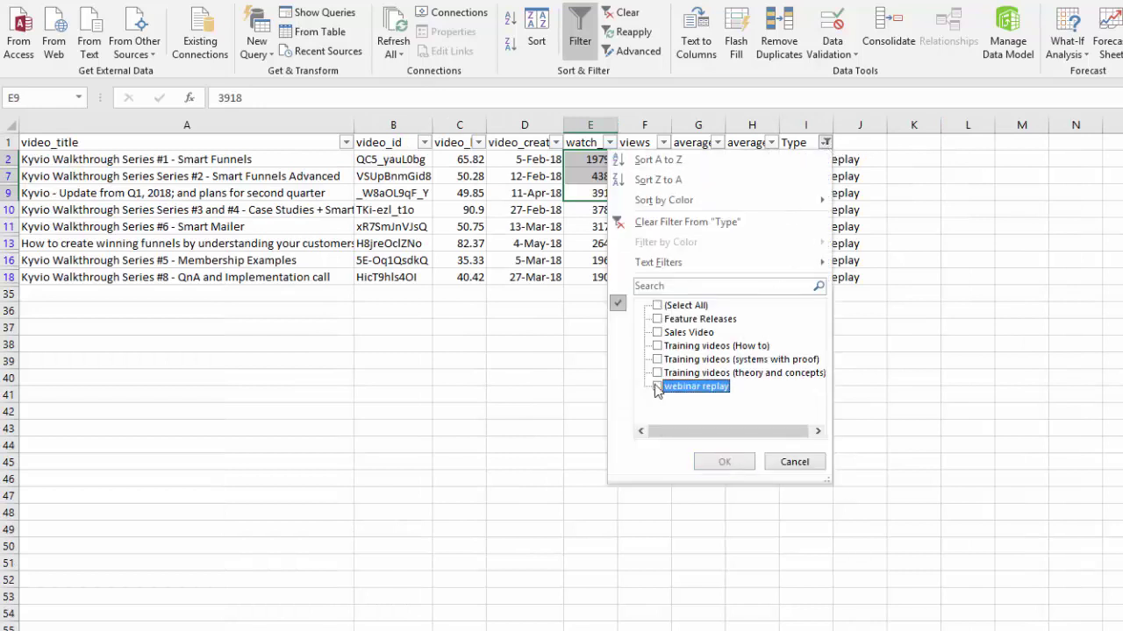
{"action": "left_click", "coordinate": [657, 333]}
{"action": "left_click", "coordinate": [723, 461]}
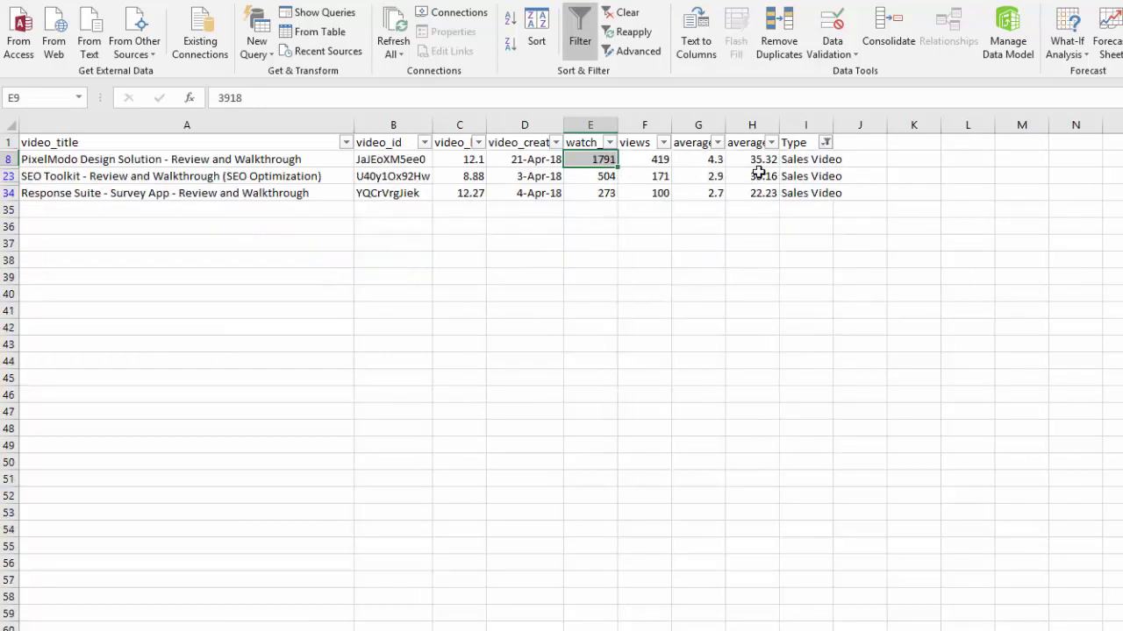
{"action": "left_click_drag", "start_coordinate": [593, 159], "coordinate": [600, 197]}
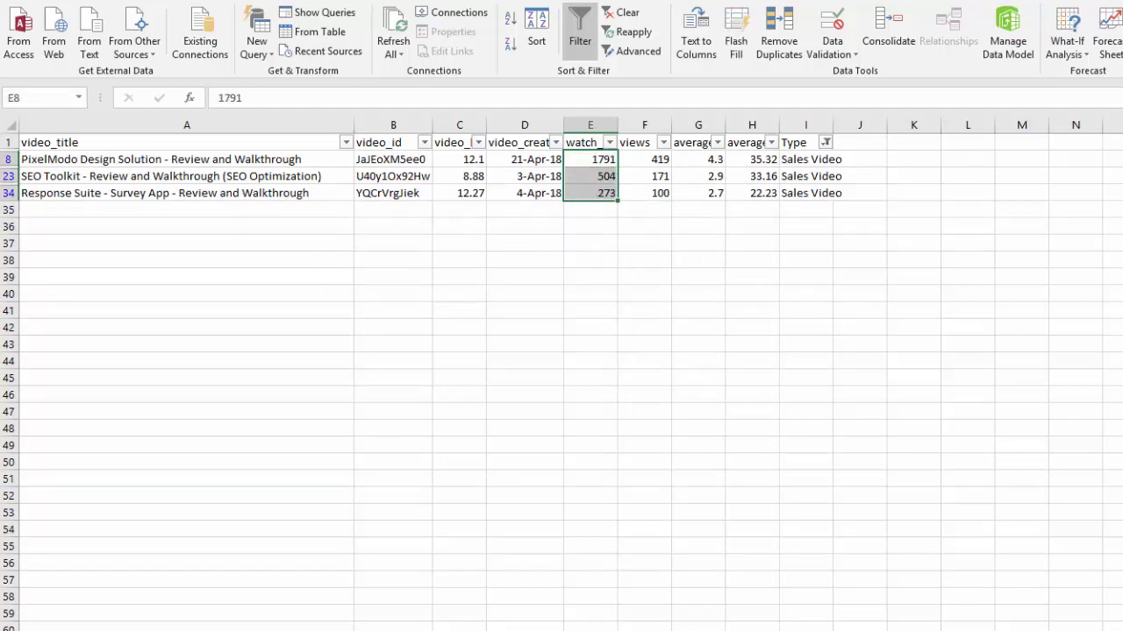
- On the summary sheet, enter 856 as the Watch Time for Sales Videos
{"action": "key", "text": "ctrl+Page_Up"}
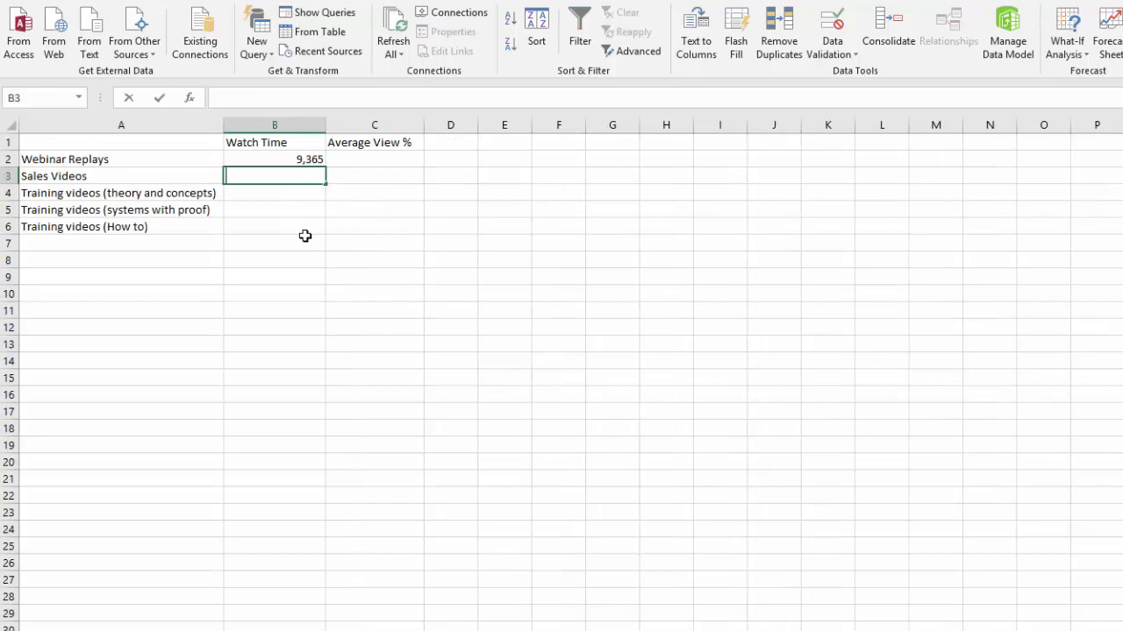
{"action": "type", "text": "856"}
{"action": "key", "text": "Return"}
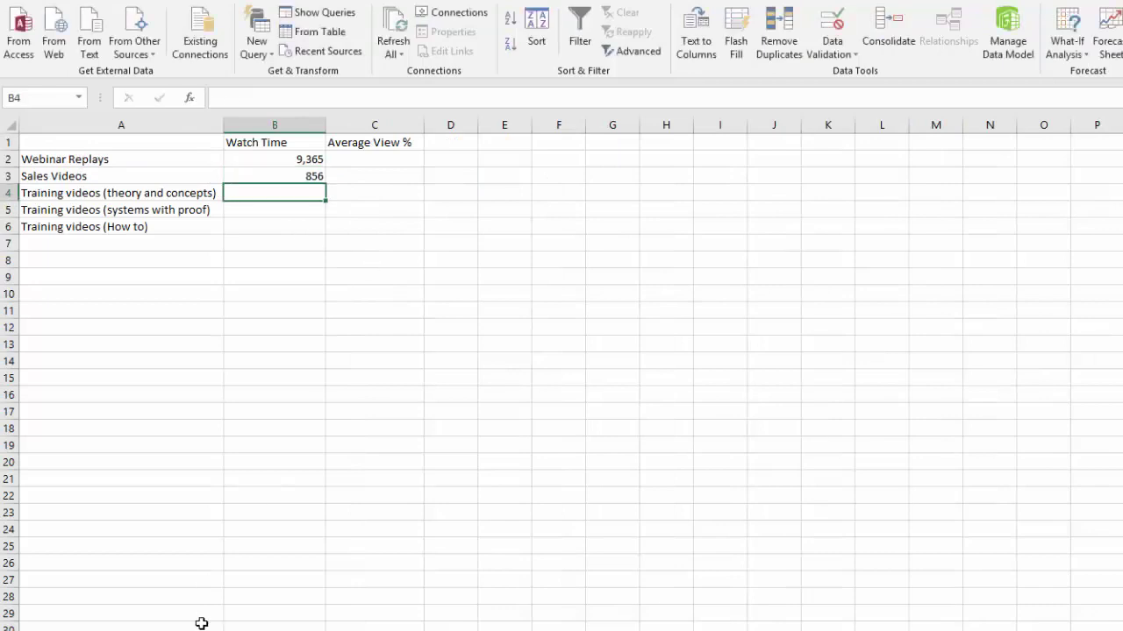
- Filter the Type column to only Training videos (theory and concepts) and select the first three watch time values
{"action": "key", "text": "ctrl+Page_Down"}
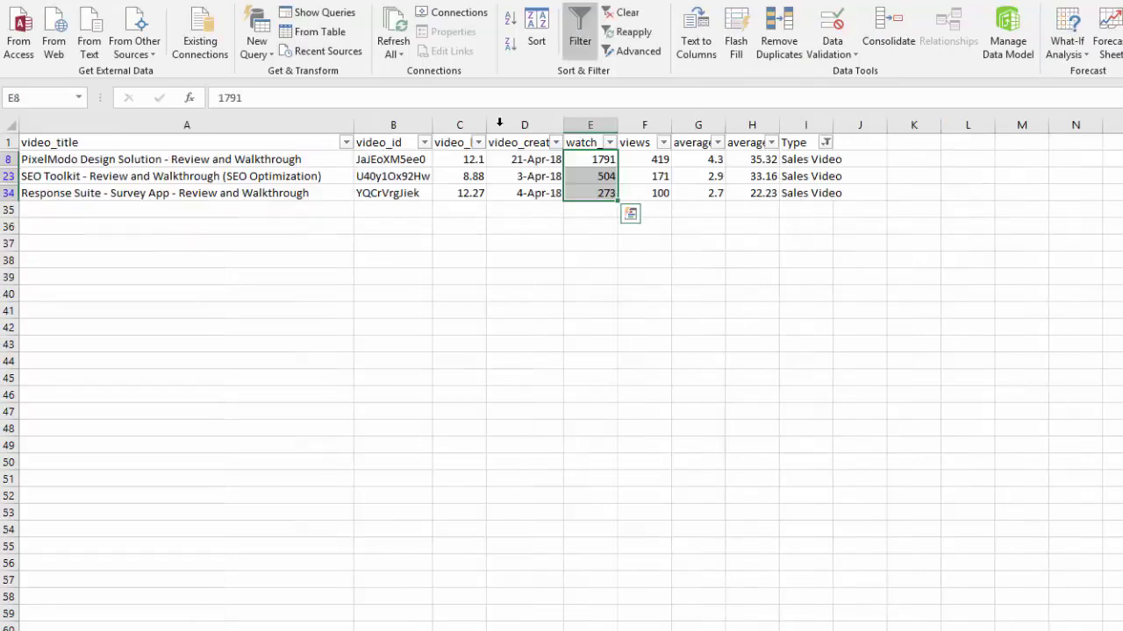
{"action": "left_click", "coordinate": [825, 142]}
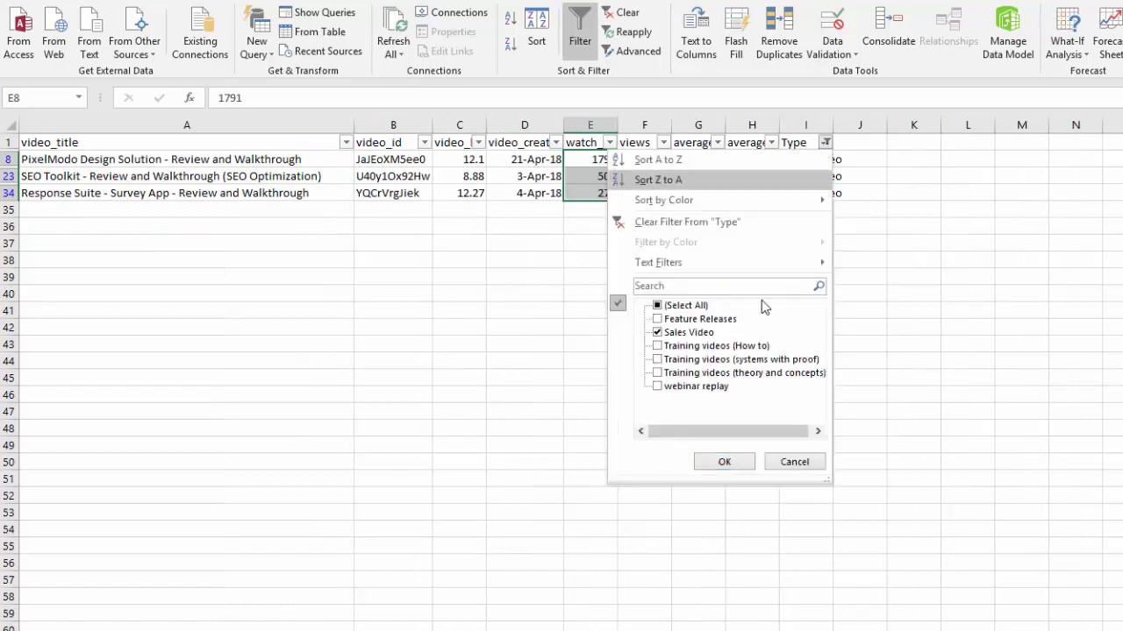
{"action": "left_click", "coordinate": [657, 332]}
{"action": "left_click", "coordinate": [658, 373]}
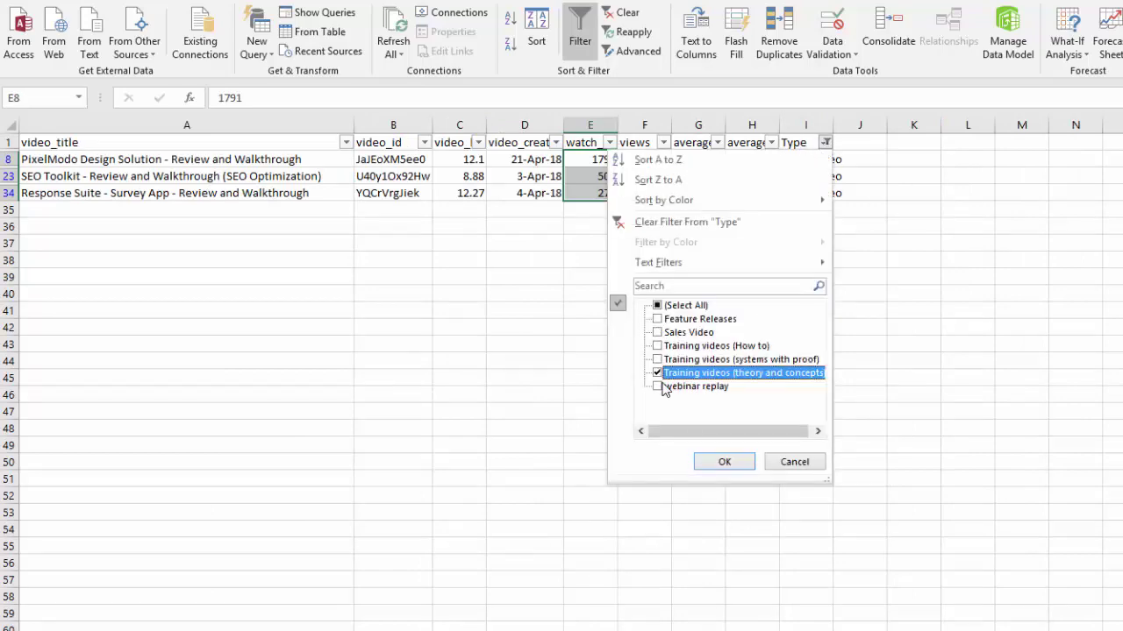
{"action": "left_click", "coordinate": [723, 461]}
{"action": "left_click_drag", "start_coordinate": [602, 159], "coordinate": [605, 200]}
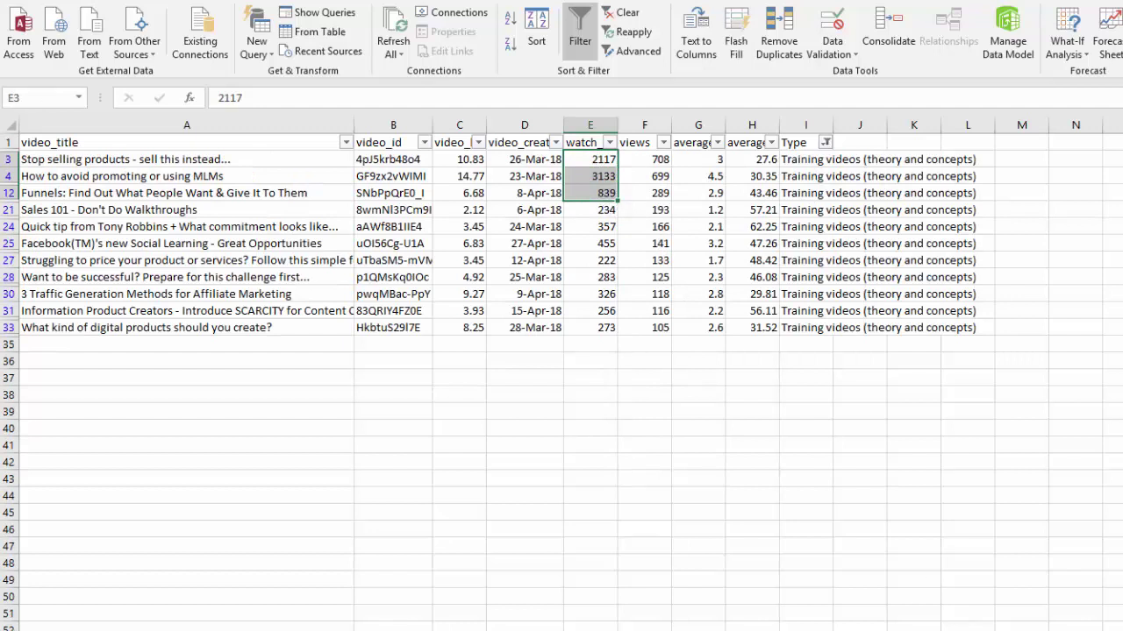
- On the summary sheet, enter 2029 as the Watch Time for Training videos (theory and concepts)
{"action": "key", "text": "ctrl+Page_Down"}
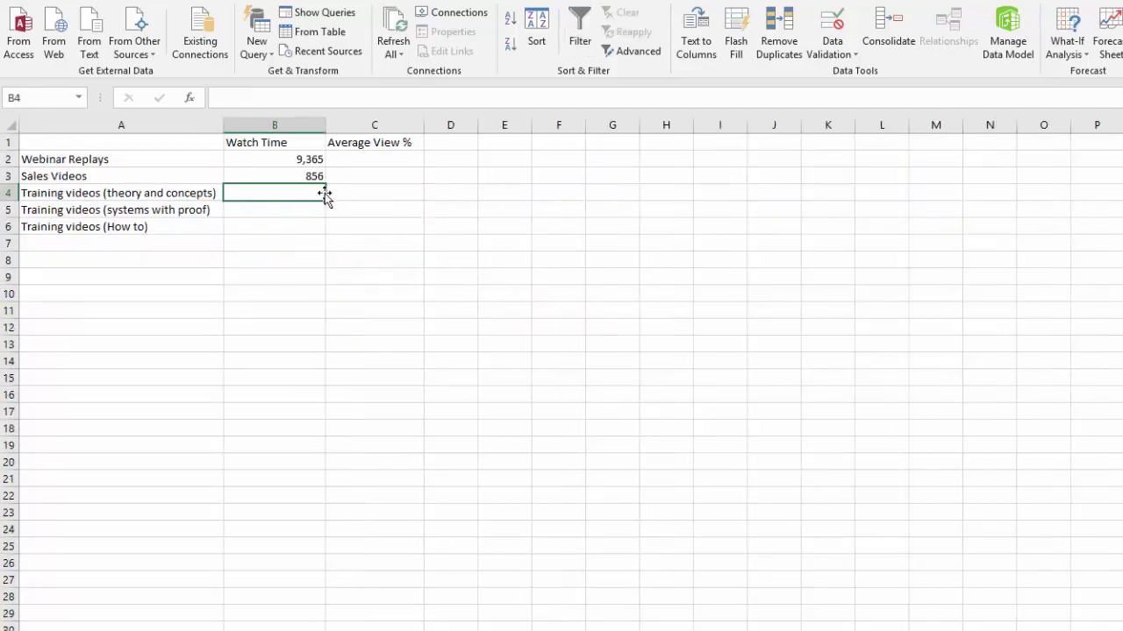
{"action": "type", "text": "2029"}
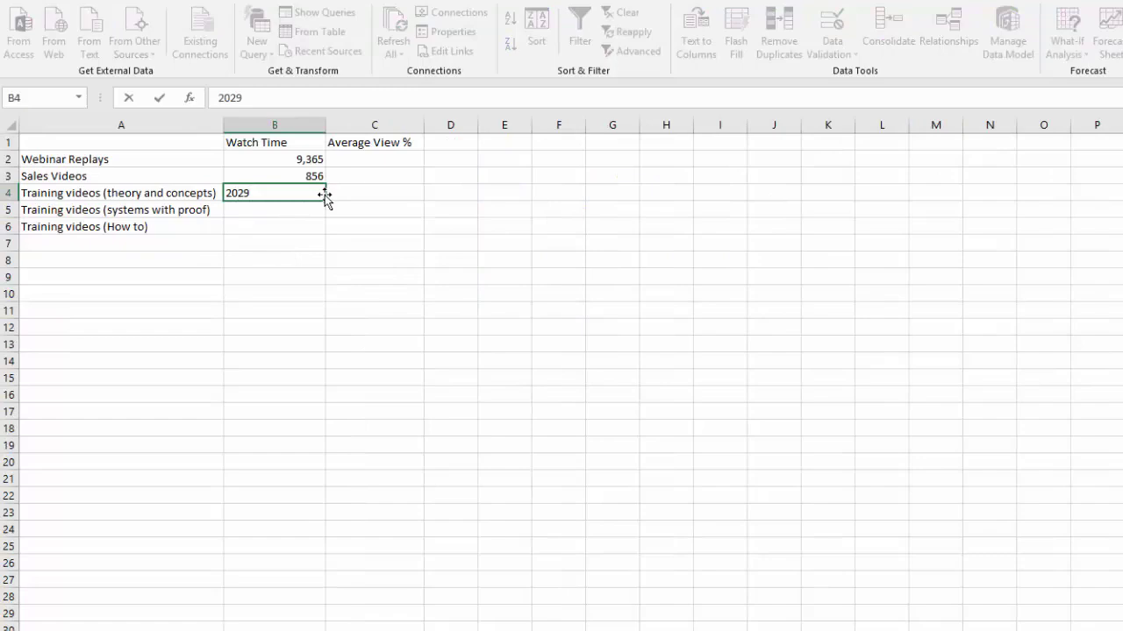
{"action": "key", "text": "Return"}
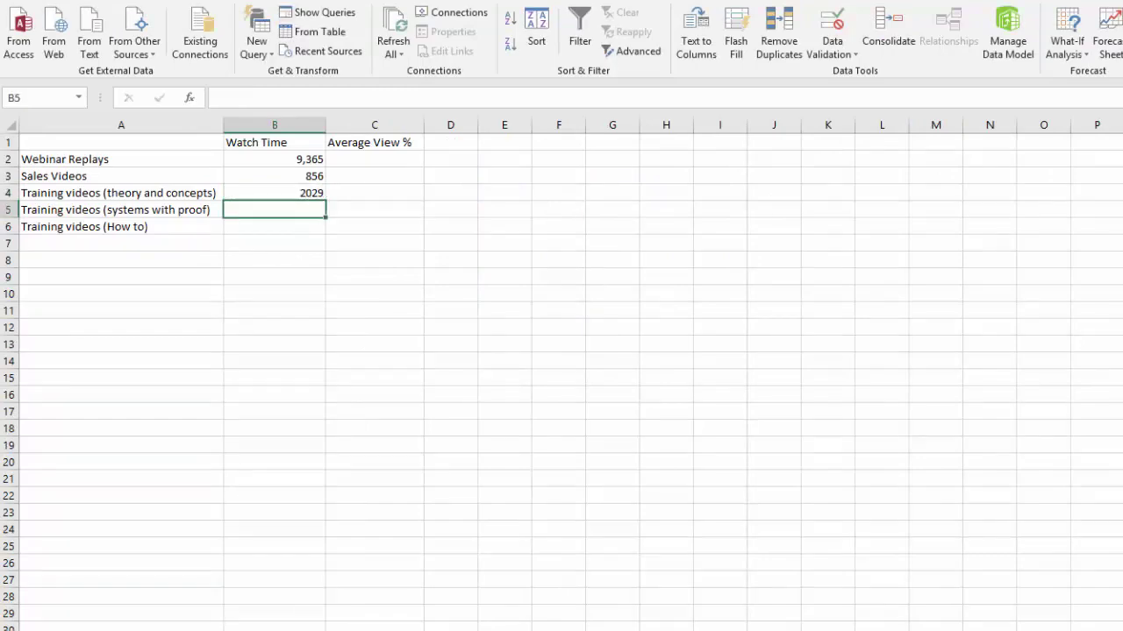
- Filter the Type column to only Training videos (systems with proof) and select the first three watch time values
{"action": "key", "text": "ctrl+Page_Up"}
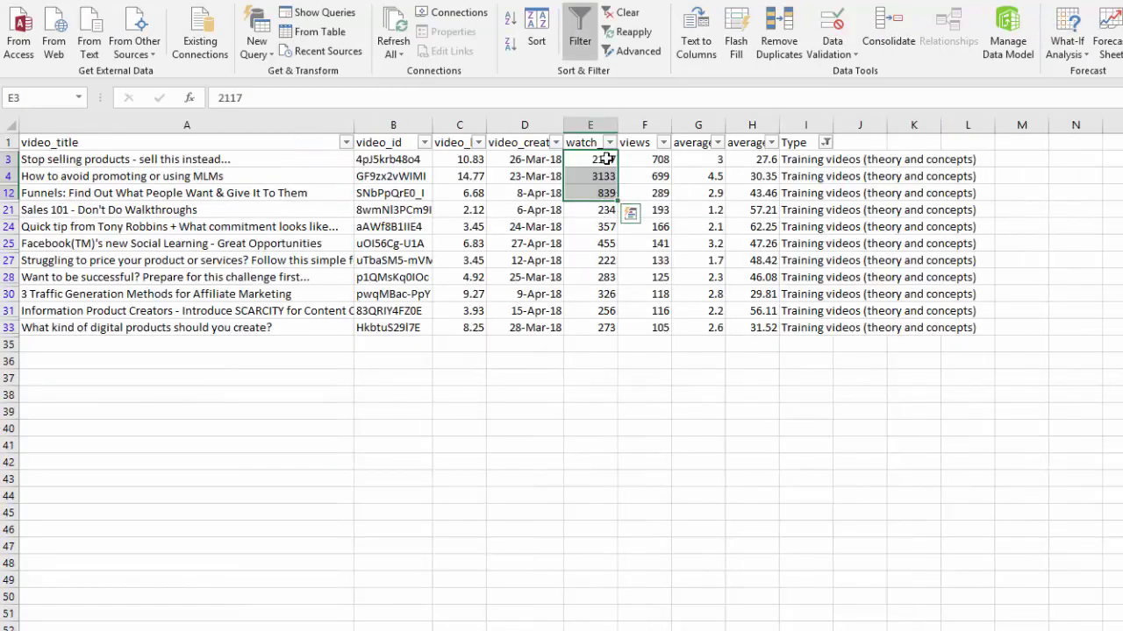
{"action": "left_click", "coordinate": [825, 142]}
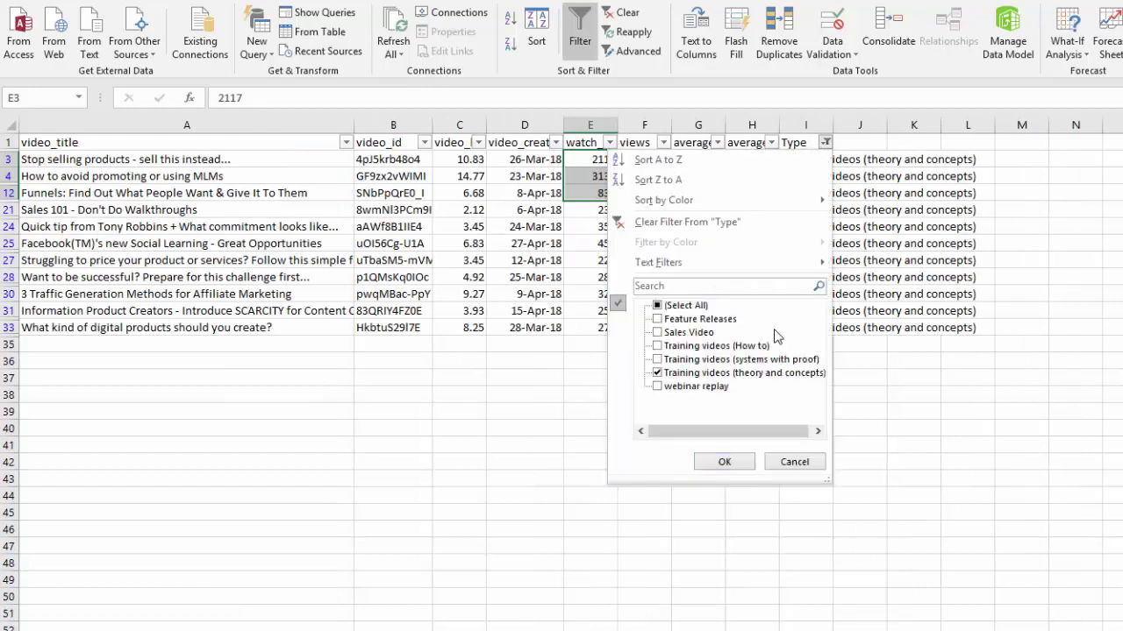
{"action": "left_click", "coordinate": [657, 373]}
{"action": "left_click", "coordinate": [657, 360]}
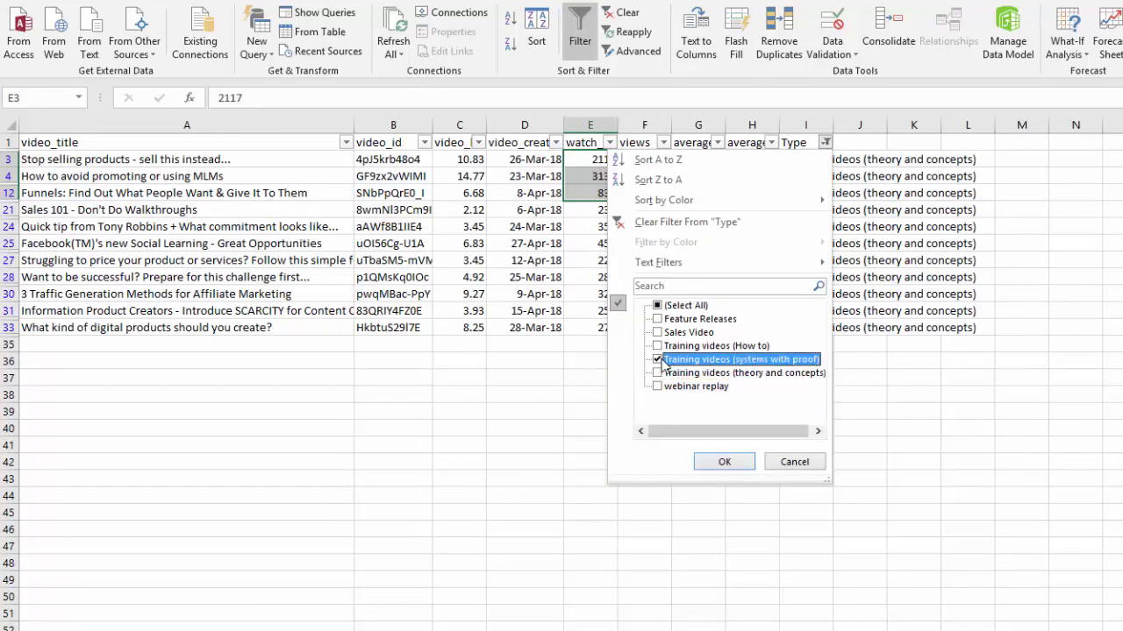
{"action": "left_click", "coordinate": [723, 462]}
{"action": "left_click_drag", "start_coordinate": [604, 159], "coordinate": [605, 193]}
- On the summary sheet, enter 855 as the Watch Time for Training videos (systems with proof)
{"action": "key", "text": "alt+Tab"}
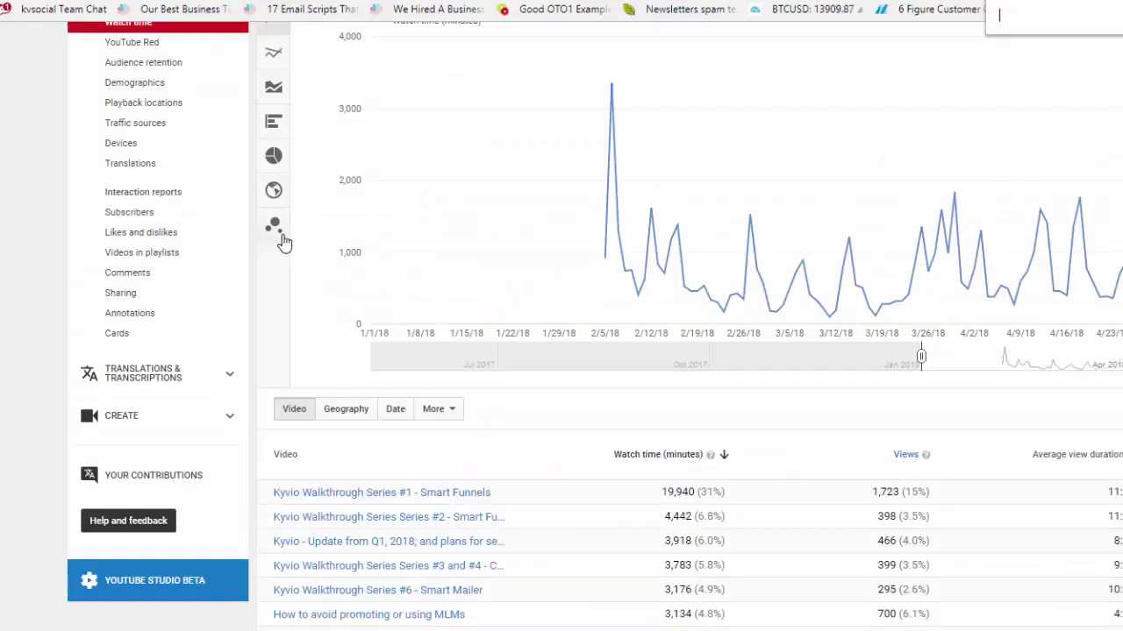
{"action": "key", "text": "alt+Tab"}
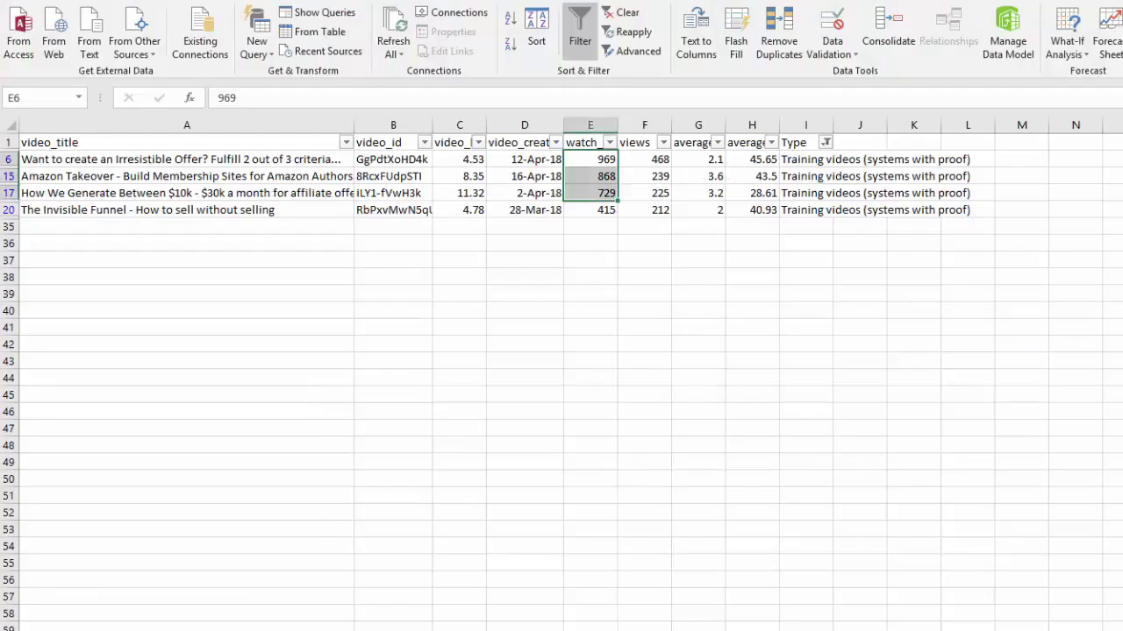
{"action": "key", "text": "ctrl+Page_Up"}
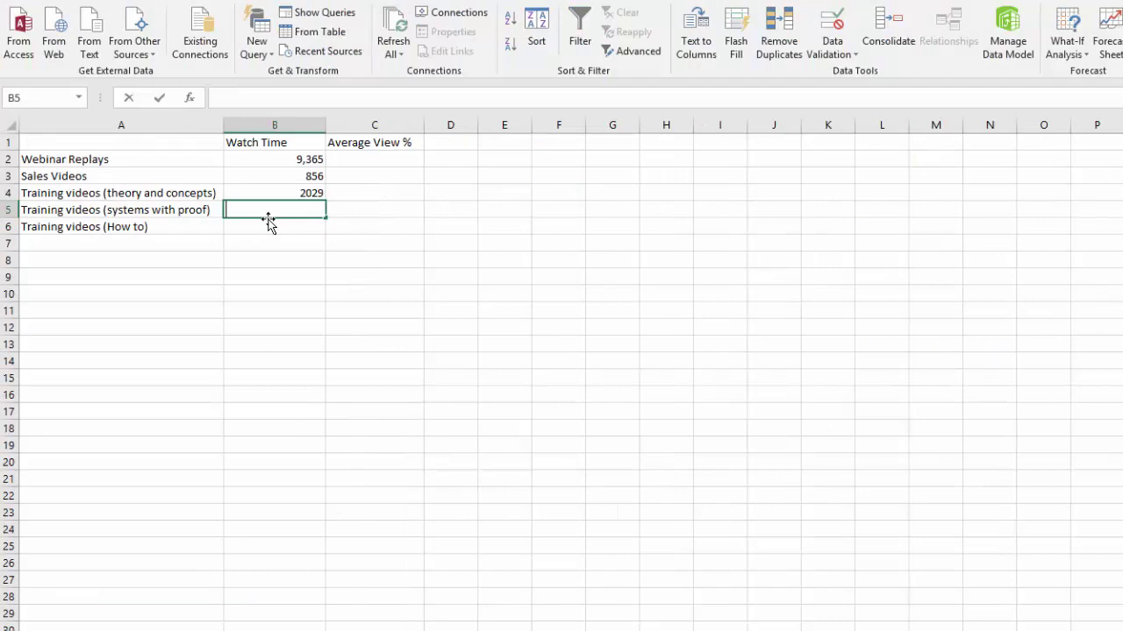
{"action": "type", "text": "855"}
{"action": "key", "text": "Return"}
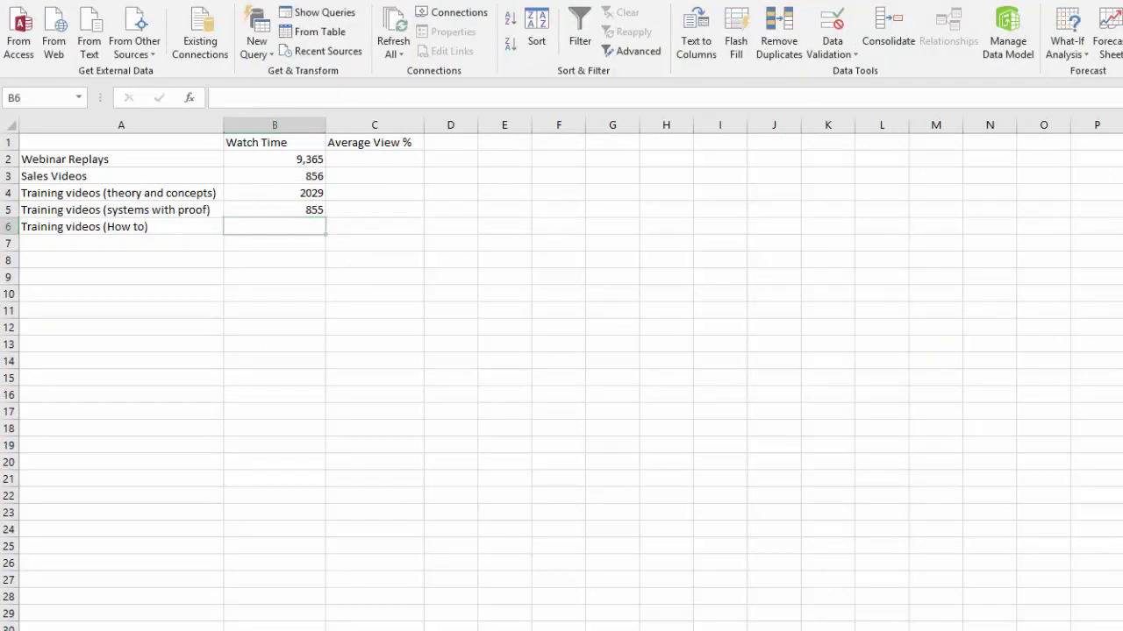
- Filter the Type column to only Training videos (How to) and select the first three watch time values
{"action": "key", "text": "ctrl+Page_Down"}
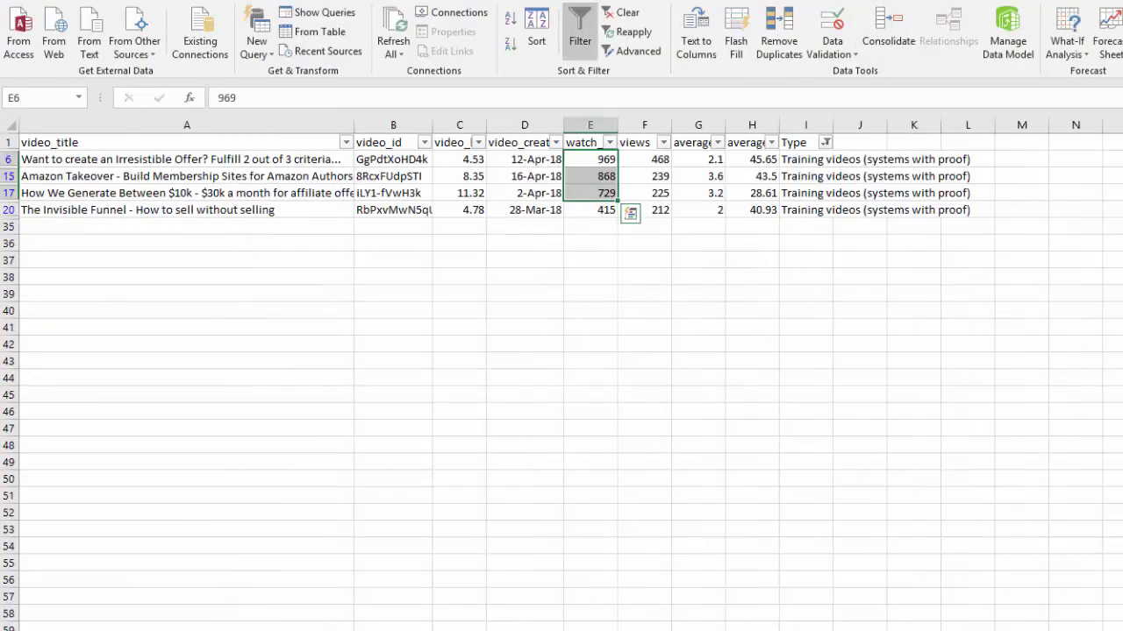
{"action": "left_click", "coordinate": [609, 143]}
{"action": "left_click", "coordinate": [827, 143]}
{"action": "left_click", "coordinate": [827, 143]}
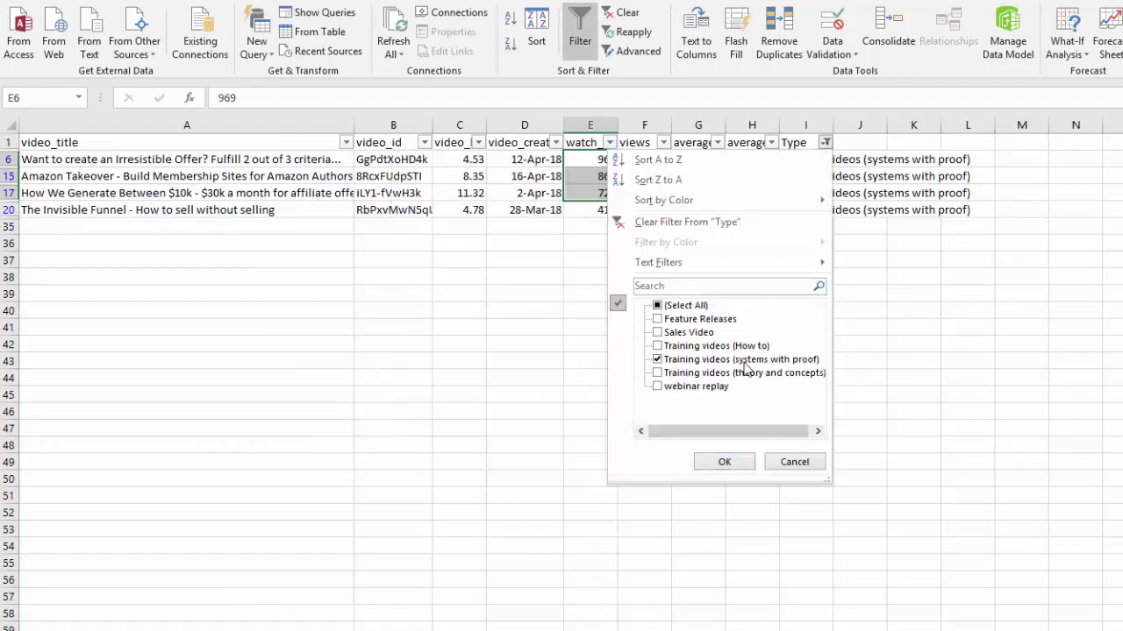
{"action": "left_click", "coordinate": [709, 359]}
{"action": "left_click", "coordinate": [711, 347]}
{"action": "left_click", "coordinate": [724, 462]}
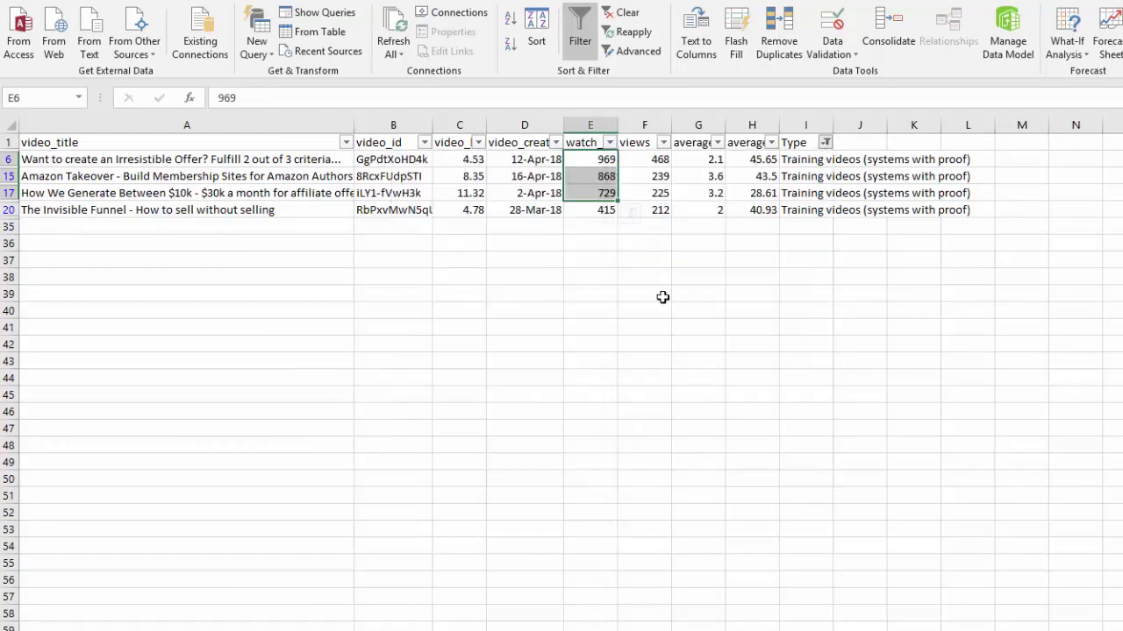
{"action": "left_click_drag", "start_coordinate": [605, 159], "coordinate": [610, 195]}
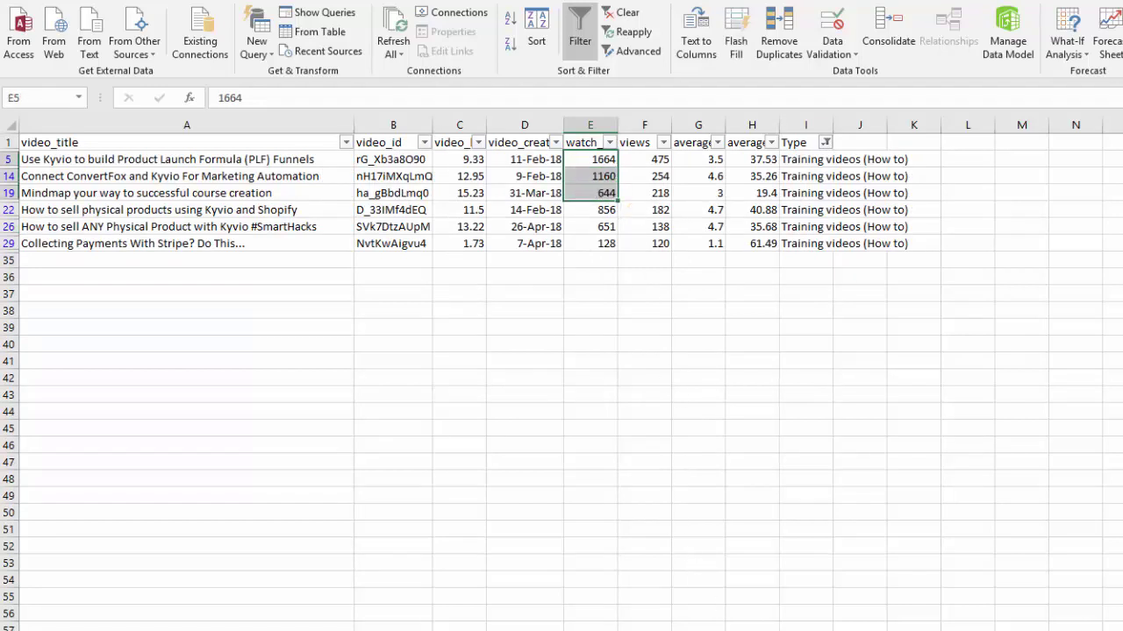
- On the summary sheet, enter 1165 as the Watch Time for Training videos (How to)
{"action": "key", "text": "ctrl+Page_Up"}
{"action": "type", "text": "1165"}
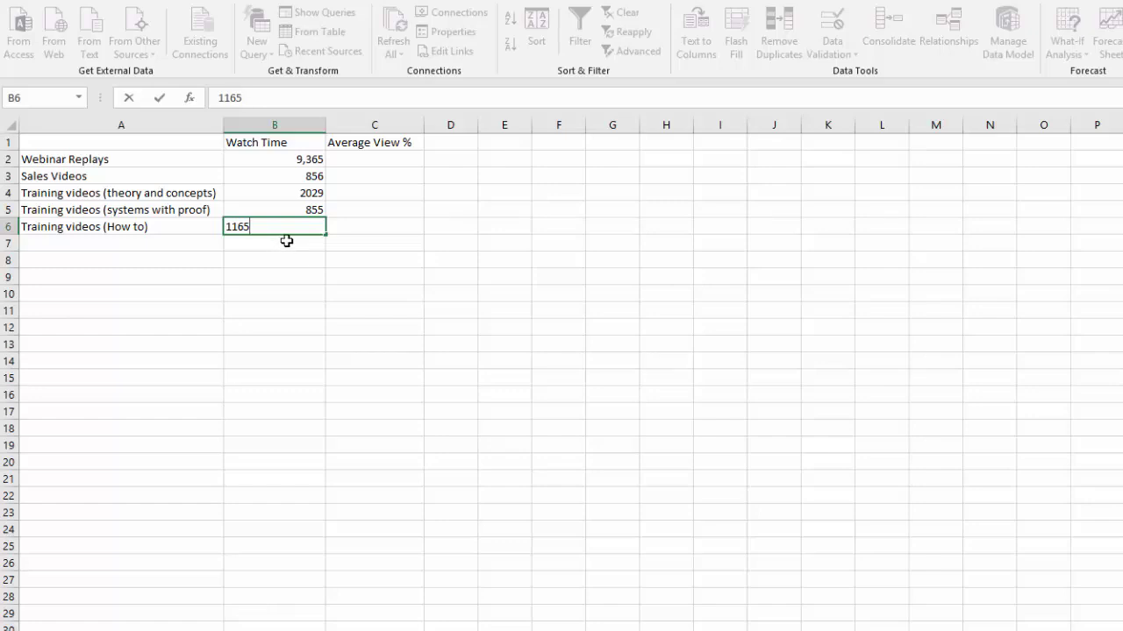
{"action": "key", "text": "Return"}
- Highlight the Webinar Replays watch time with a green font colour and bold
{"action": "left_click", "coordinate": [298, 160]}
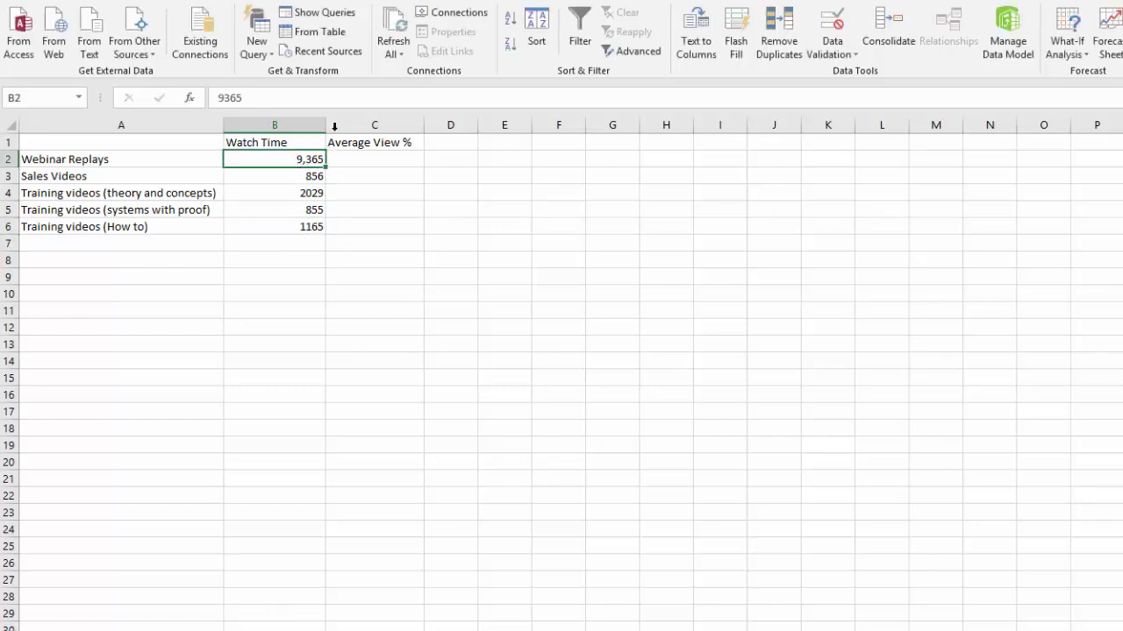
{"action": "left_click", "coordinate": [81, 3]}
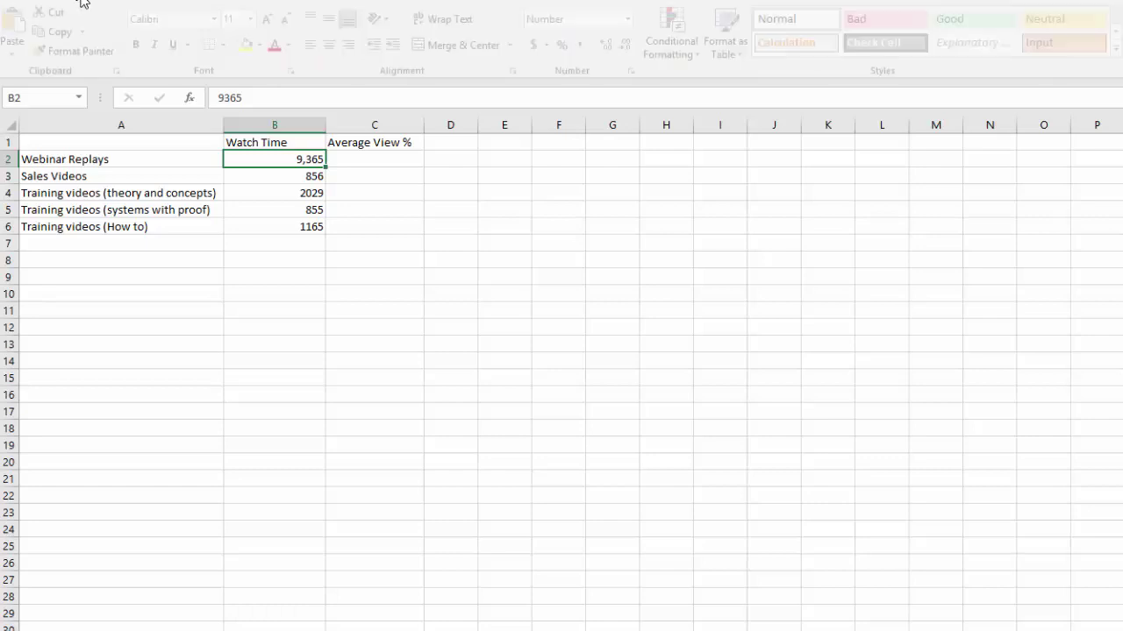
{"action": "left_click", "coordinate": [281, 46]}
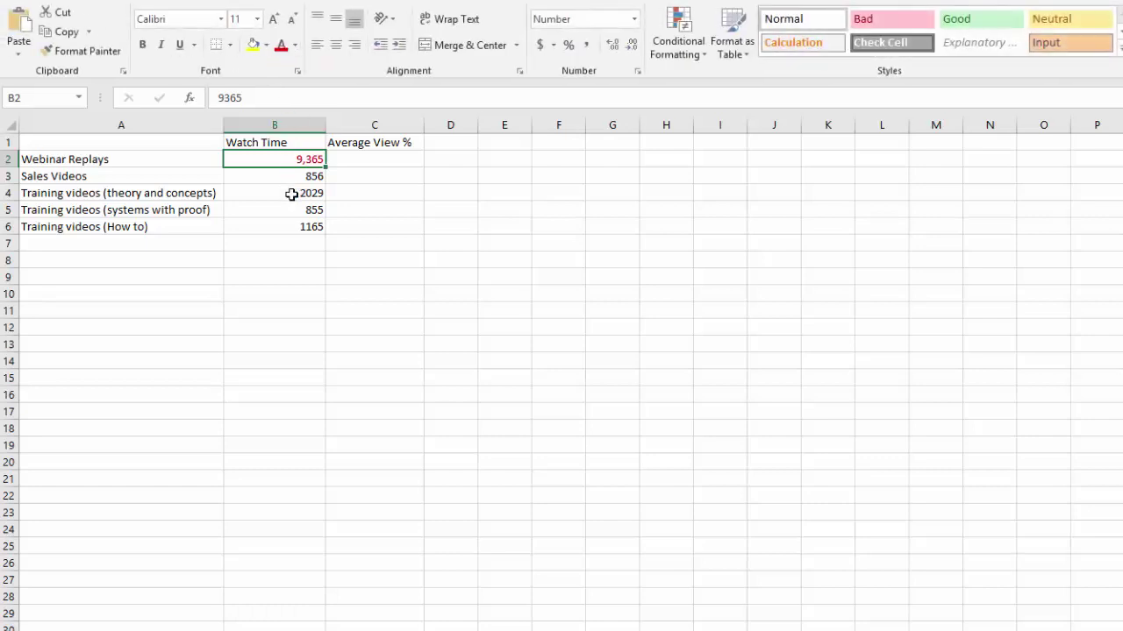
{"action": "left_click", "coordinate": [295, 46]}
{"action": "left_click", "coordinate": [409, 104]}
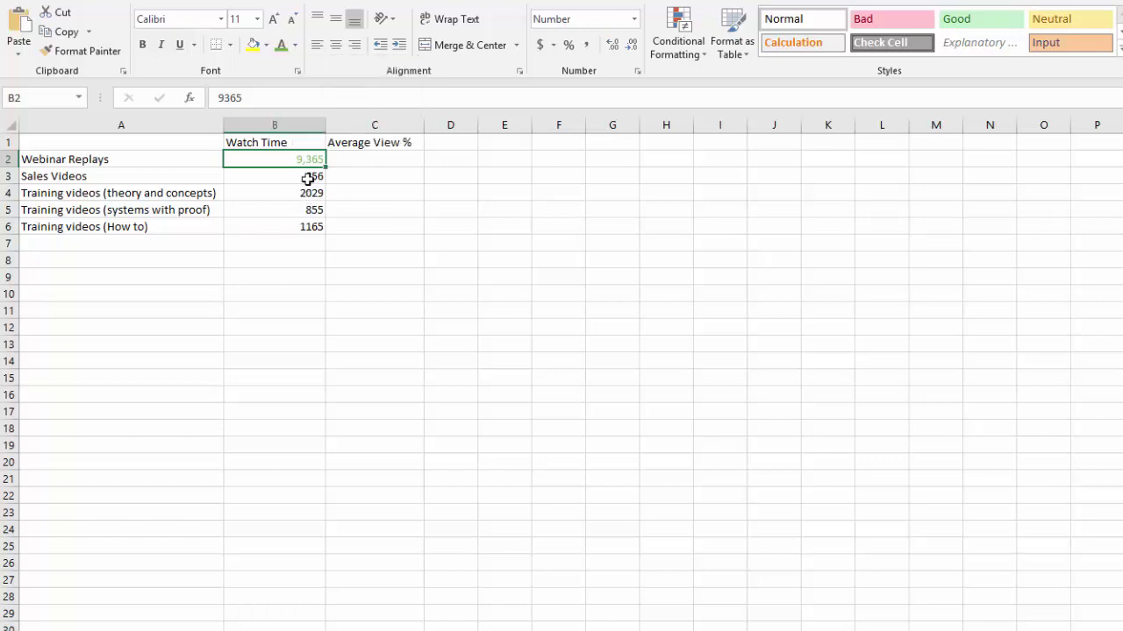
{"action": "key", "text": "ctrl+b"}
- Highlight the Sales Videos and Training videos (systems with proof) watch times with a red font colour and bold
{"action": "left_click", "coordinate": [296, 207]}
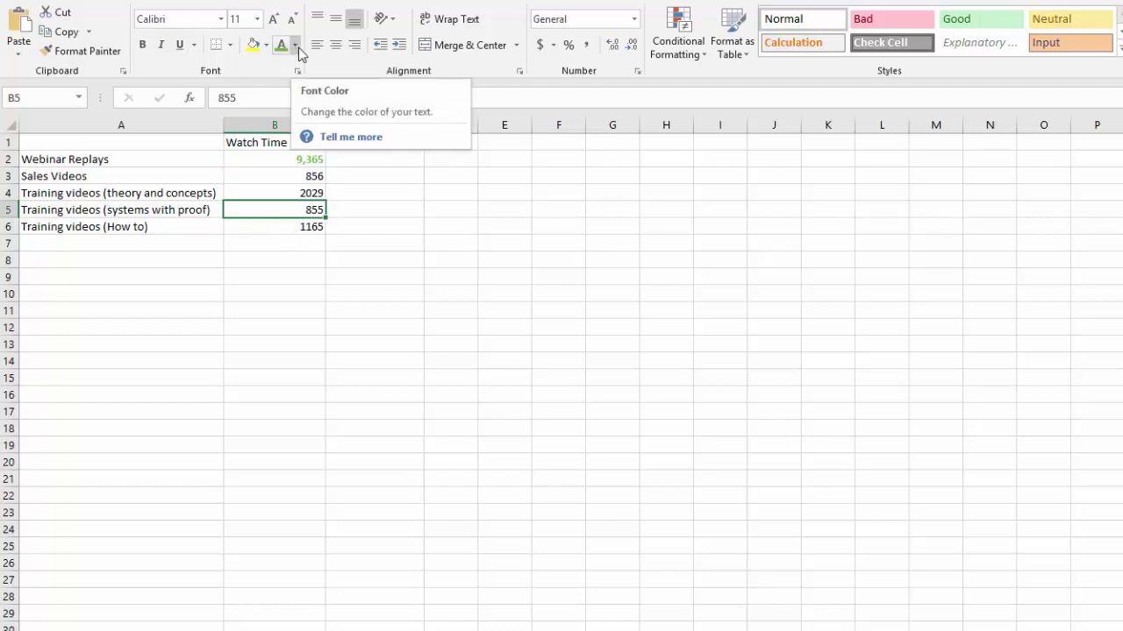
{"action": "left_click", "coordinate": [302, 175]}
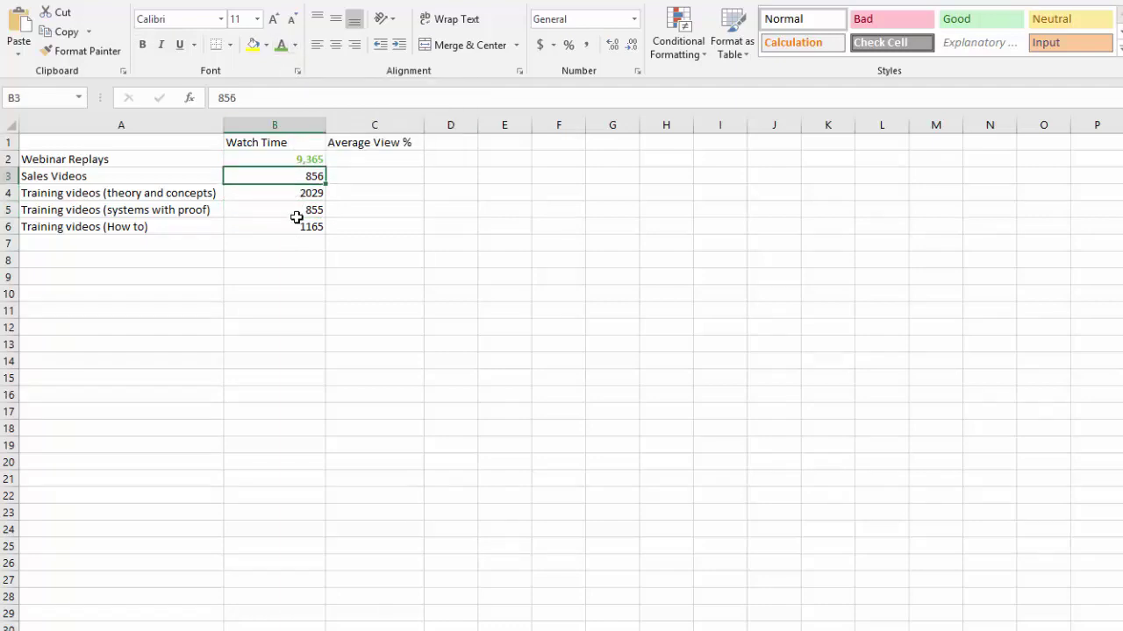
{"action": "left_click", "coordinate": [293, 213], "text": "ctrl"}
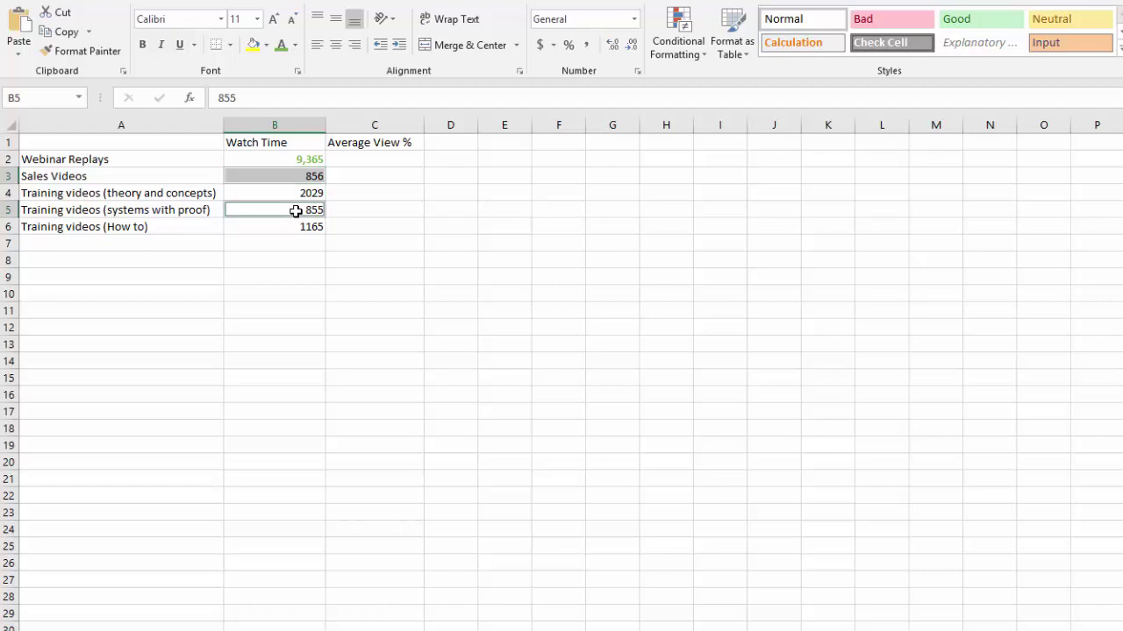
{"action": "left_click", "coordinate": [295, 44]}
{"action": "left_click", "coordinate": [295, 196]}
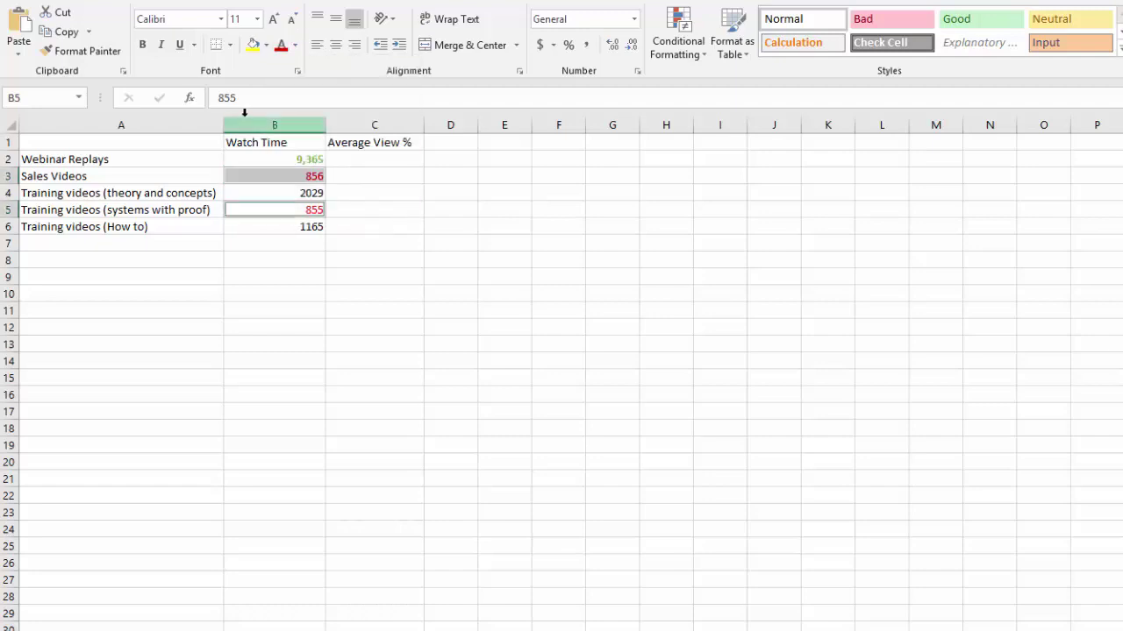
{"action": "left_click", "coordinate": [152, 54]}
{"action": "left_click", "coordinate": [230, 259]}
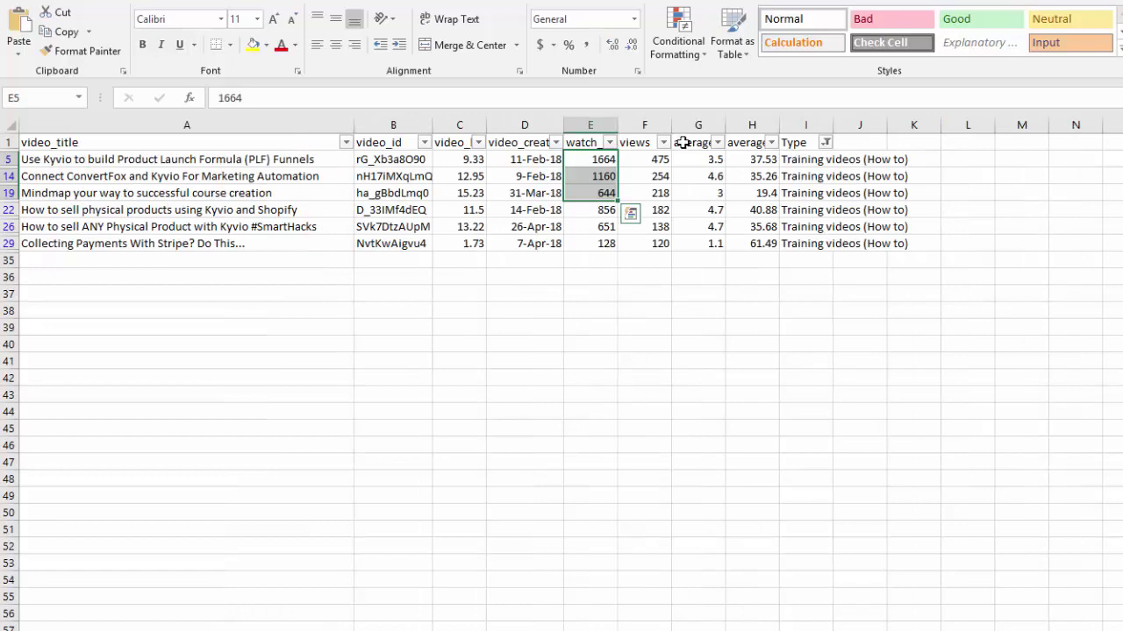
- Reset the Type filter on the video data sheet to show all video types
{"action": "left_click", "coordinate": [825, 142]}
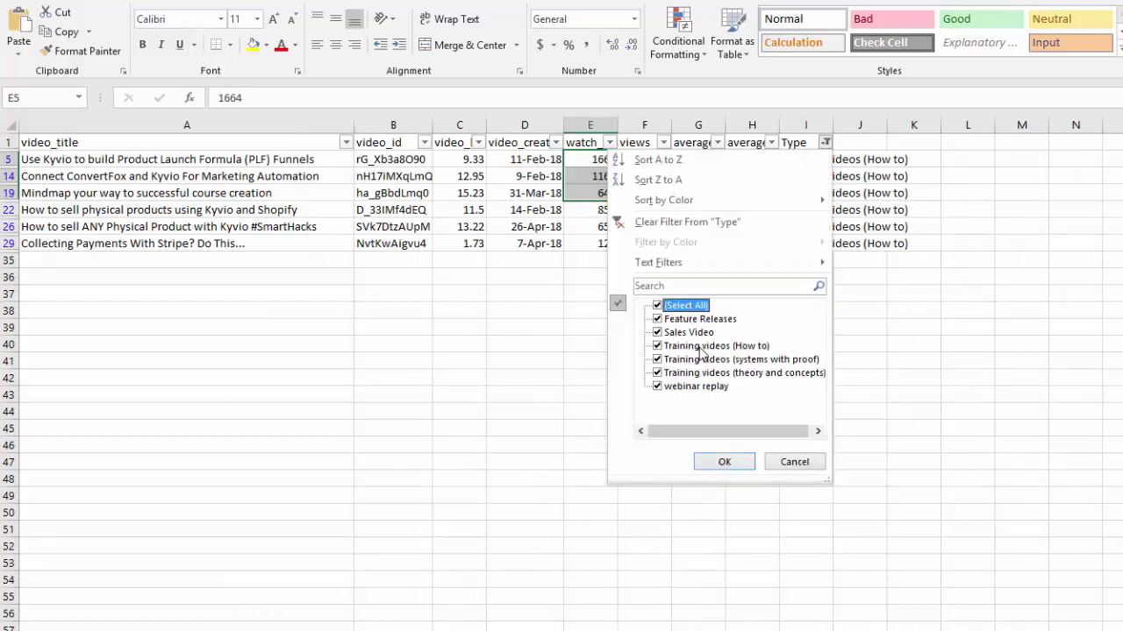
{"action": "left_click", "coordinate": [724, 462]}
{"action": "left_click", "coordinate": [698, 209]}
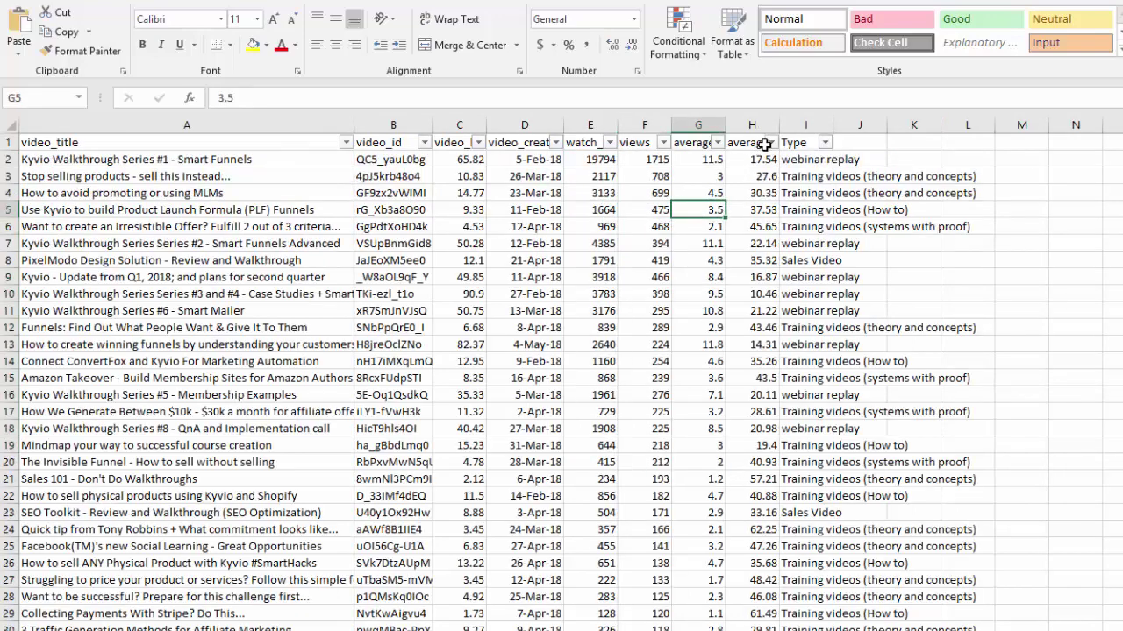
- Sort the video data by average_percentage_viewed, largest to smallest, expanding the selection, and examine the lengths and percentages of the first rows
{"action": "left_click", "coordinate": [765, 144]}
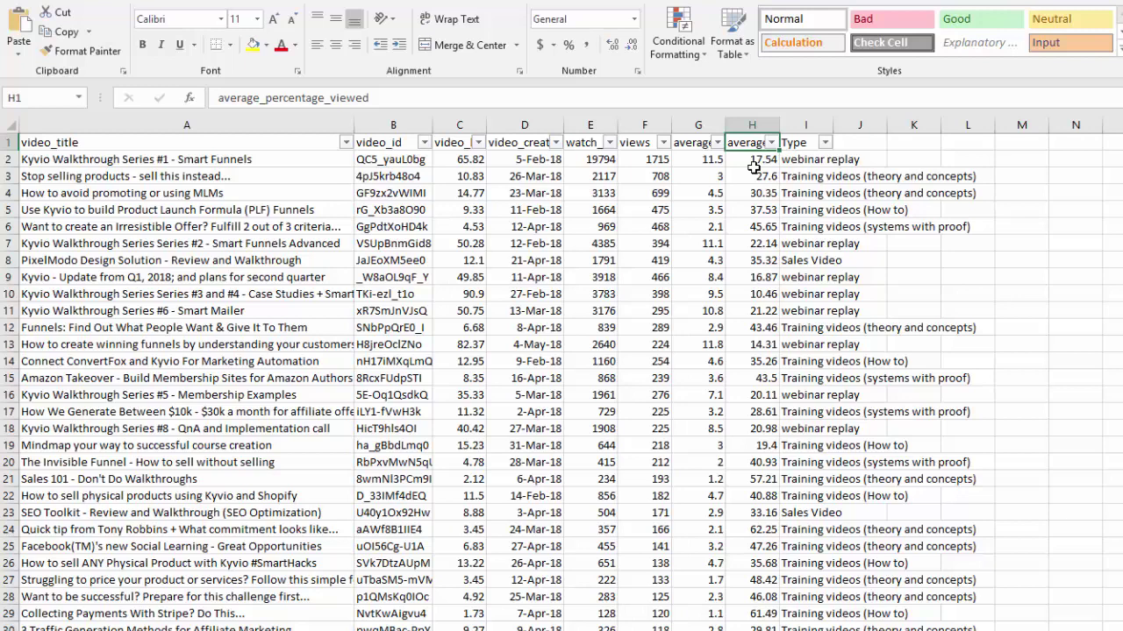
{"action": "left_click", "coordinate": [751, 126]}
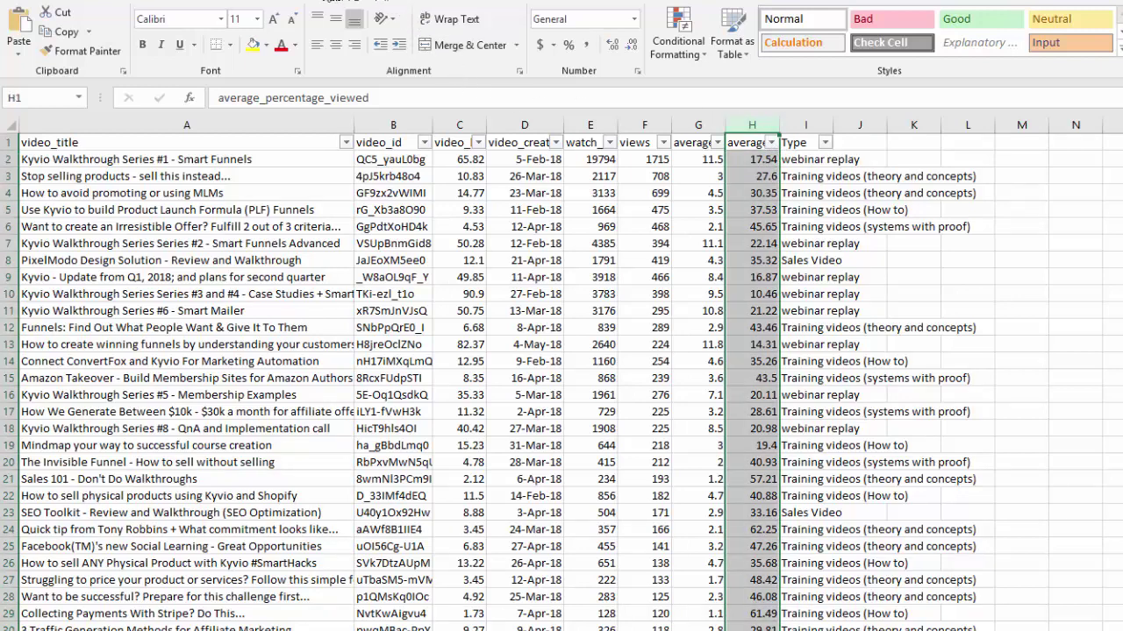
{"action": "left_click", "coordinate": [333, 1]}
{"action": "left_click", "coordinate": [511, 42]}
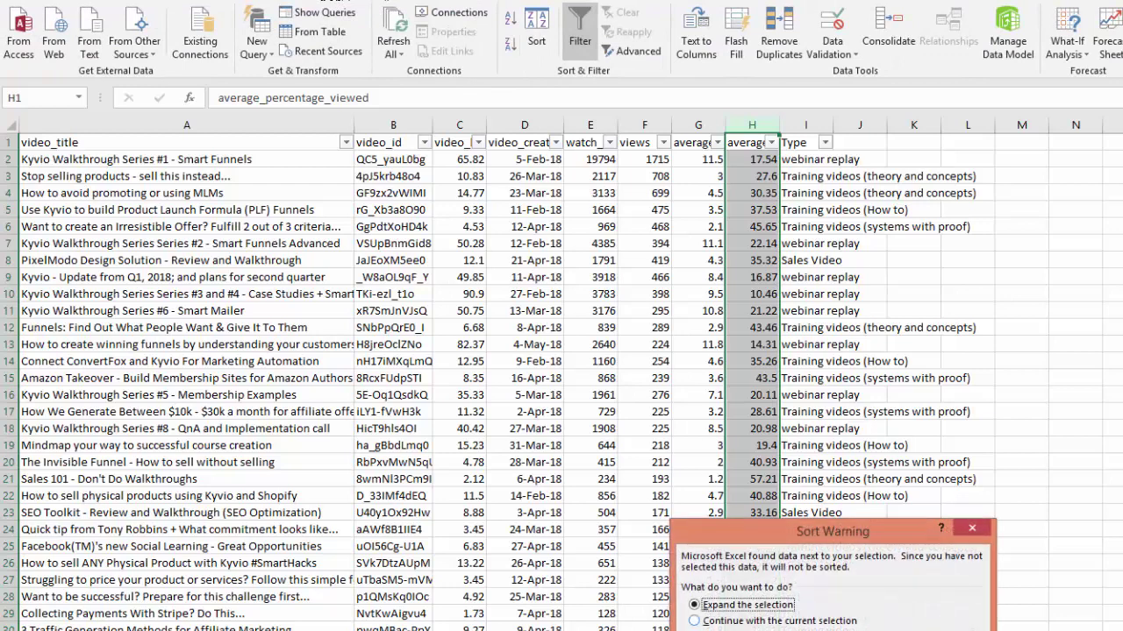
{"action": "key", "text": "Return"}
{"action": "left_click", "coordinate": [762, 162]}
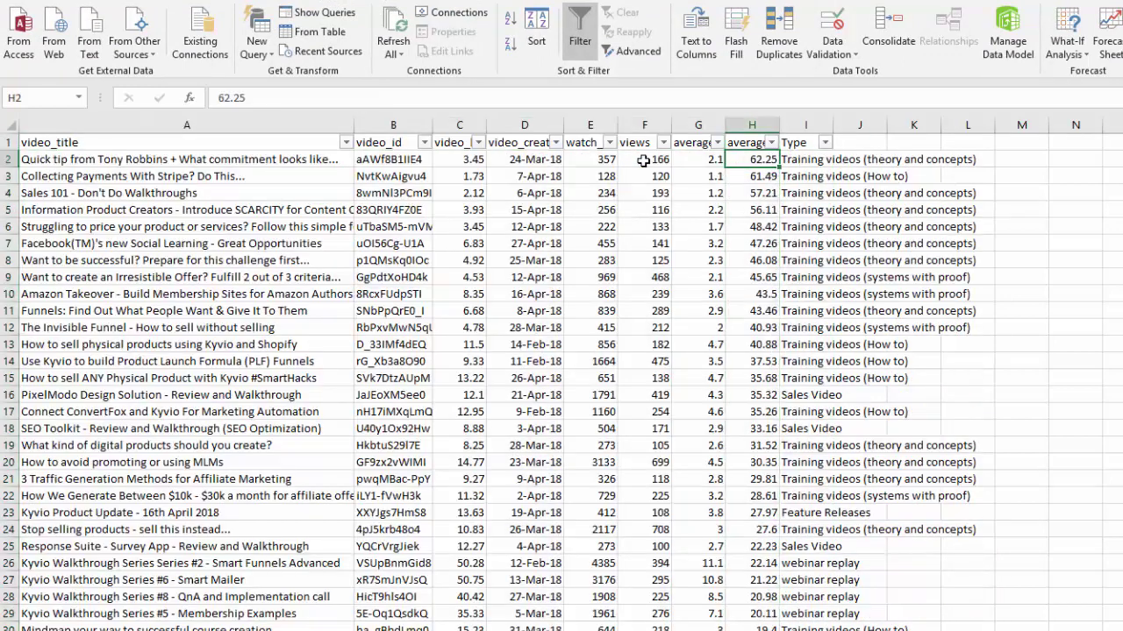
{"action": "left_click_drag", "start_coordinate": [482, 159], "coordinate": [484, 233]}
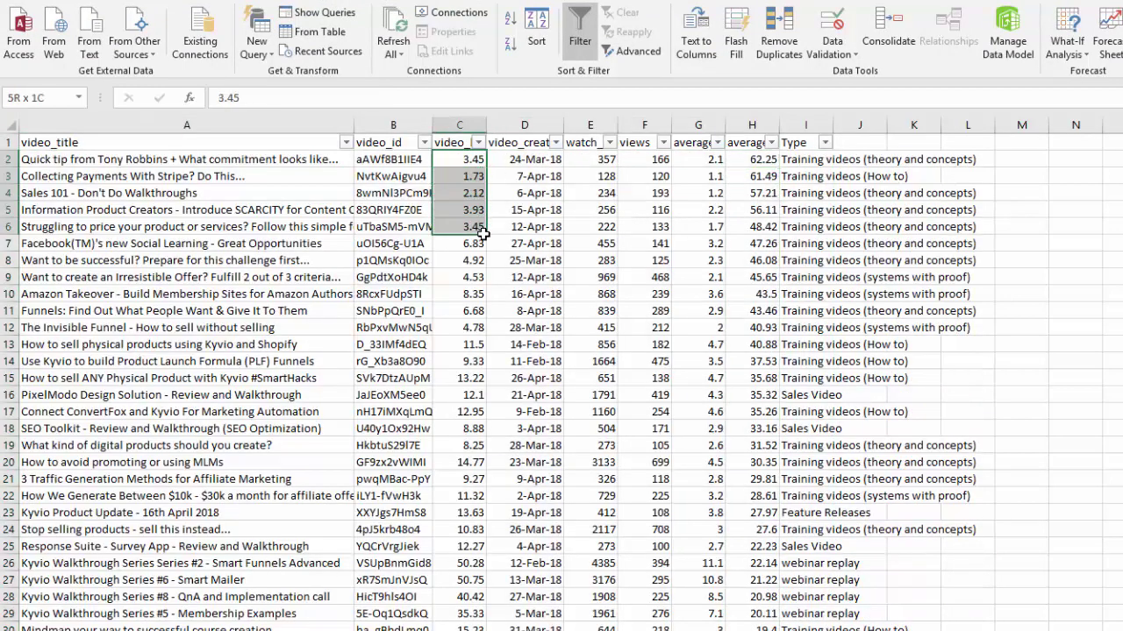
{"action": "left_click_drag", "start_coordinate": [751, 159], "coordinate": [758, 219]}
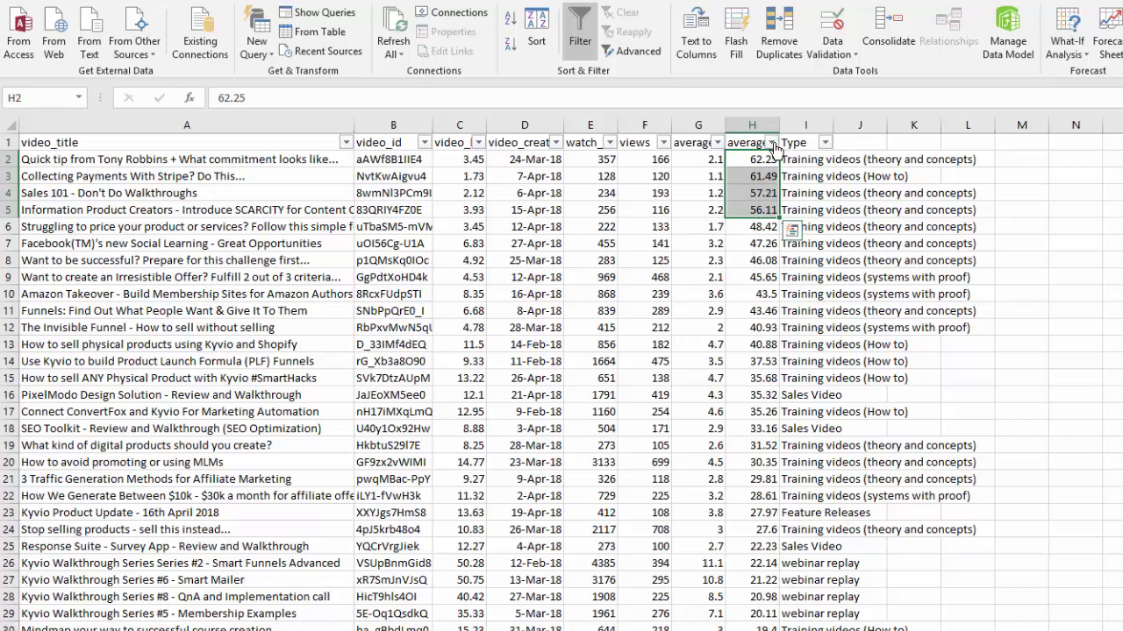
- Filter the Type column to only webinar replay
{"action": "left_click", "coordinate": [823, 143]}
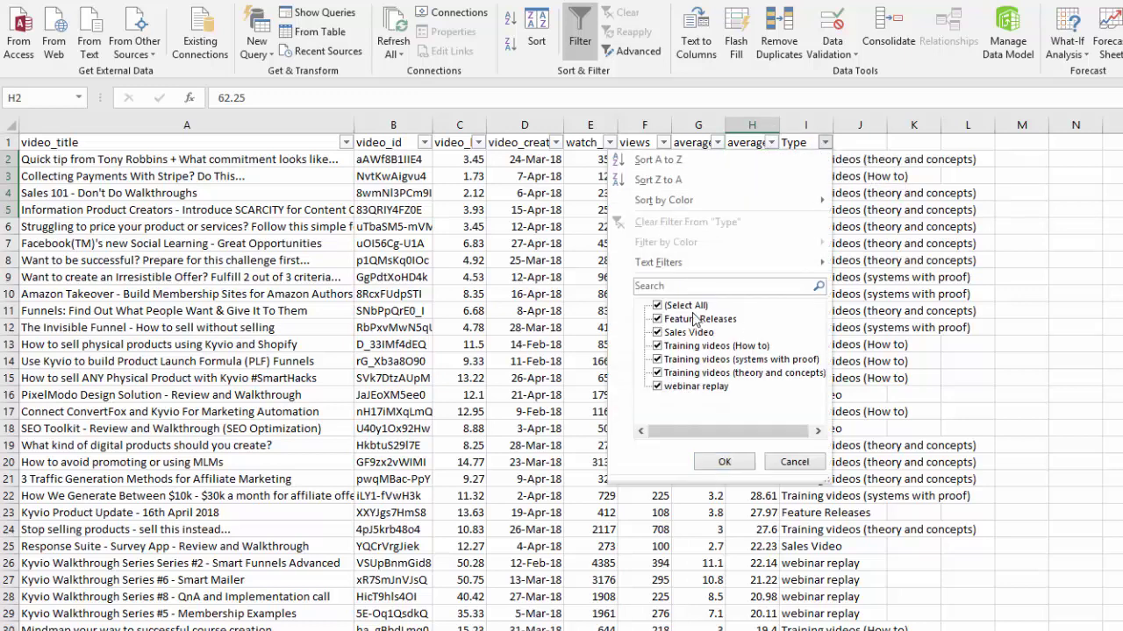
{"action": "left_click", "coordinate": [689, 307]}
{"action": "left_click", "coordinate": [693, 386]}
{"action": "left_click", "coordinate": [723, 462]}
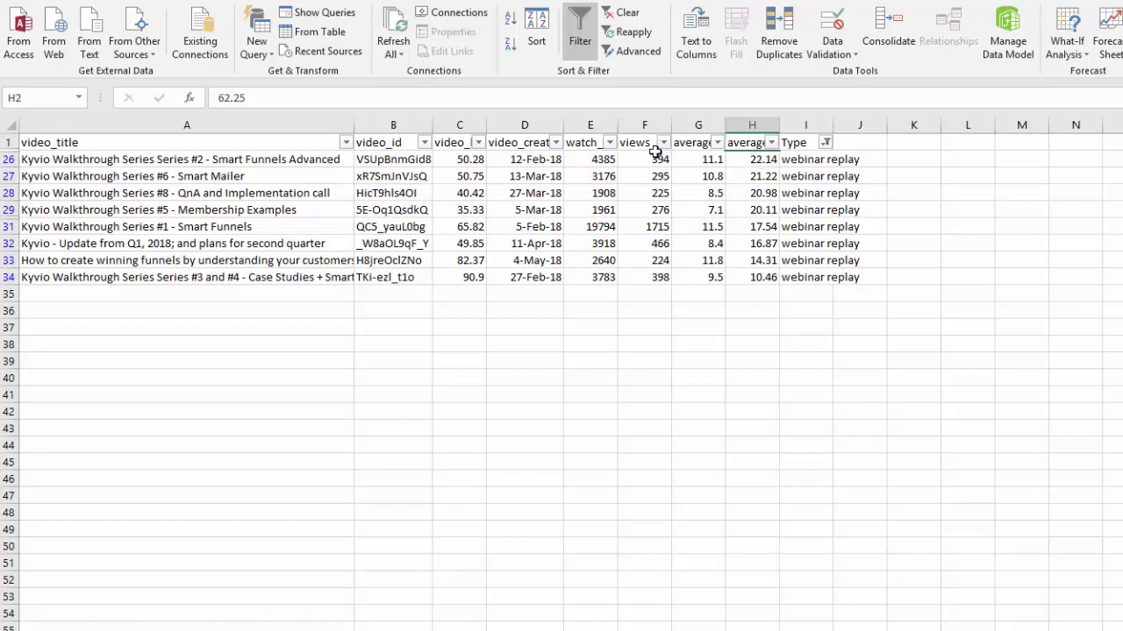
- Sort the webinar replays by watch time, largest to smallest, and select the first three average percentage viewed values
{"action": "left_click", "coordinate": [594, 126]}
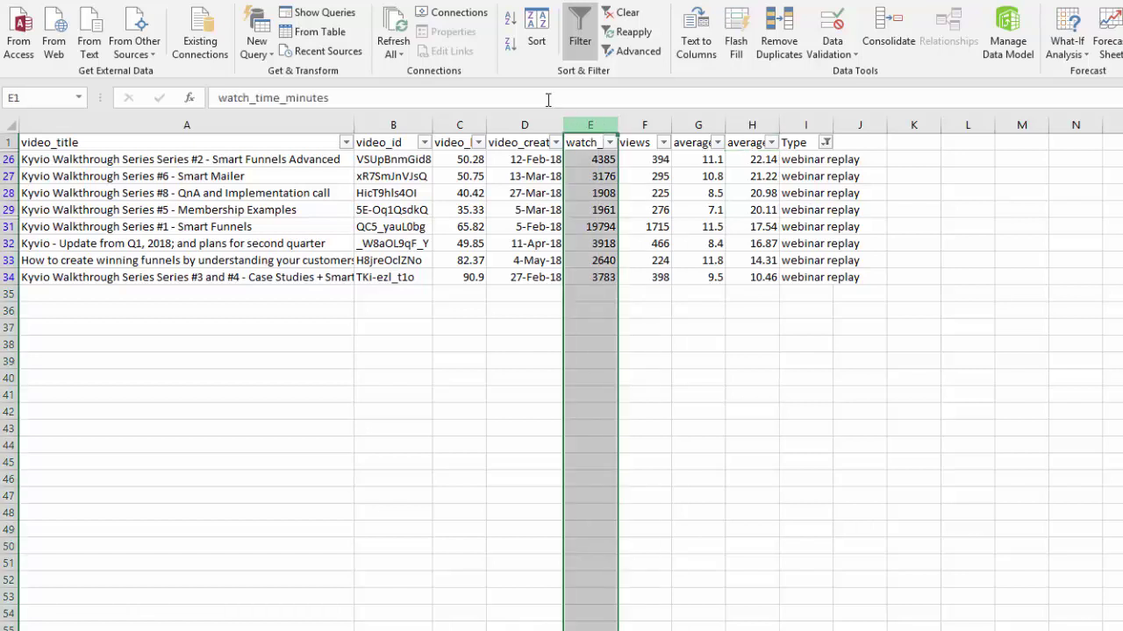
{"action": "left_click", "coordinate": [505, 47]}
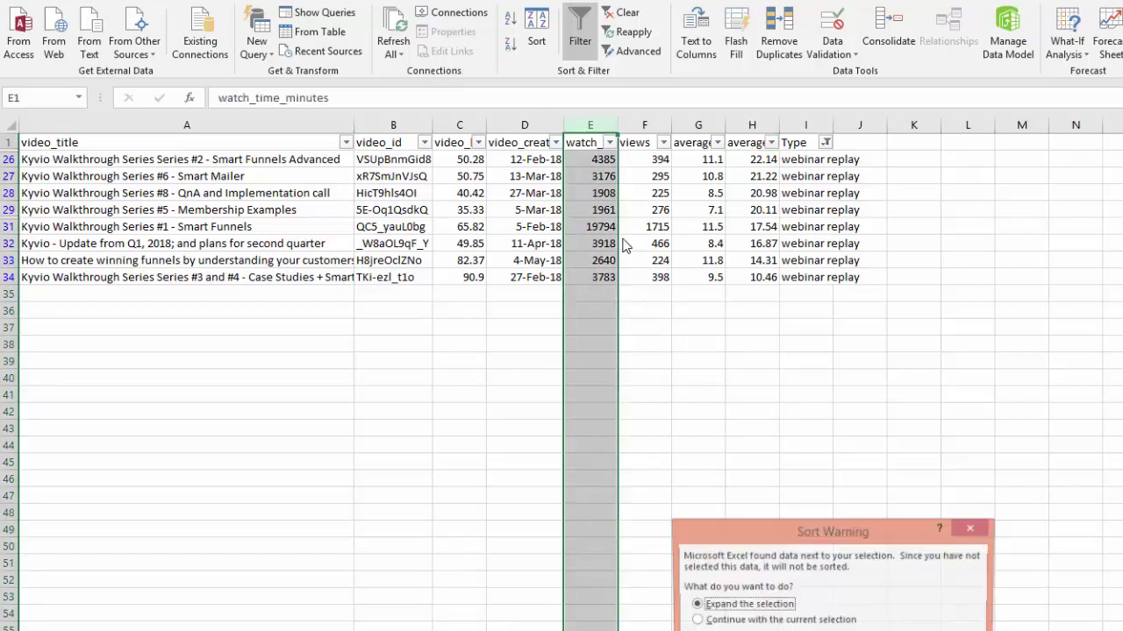
{"action": "key", "text": "Return"}
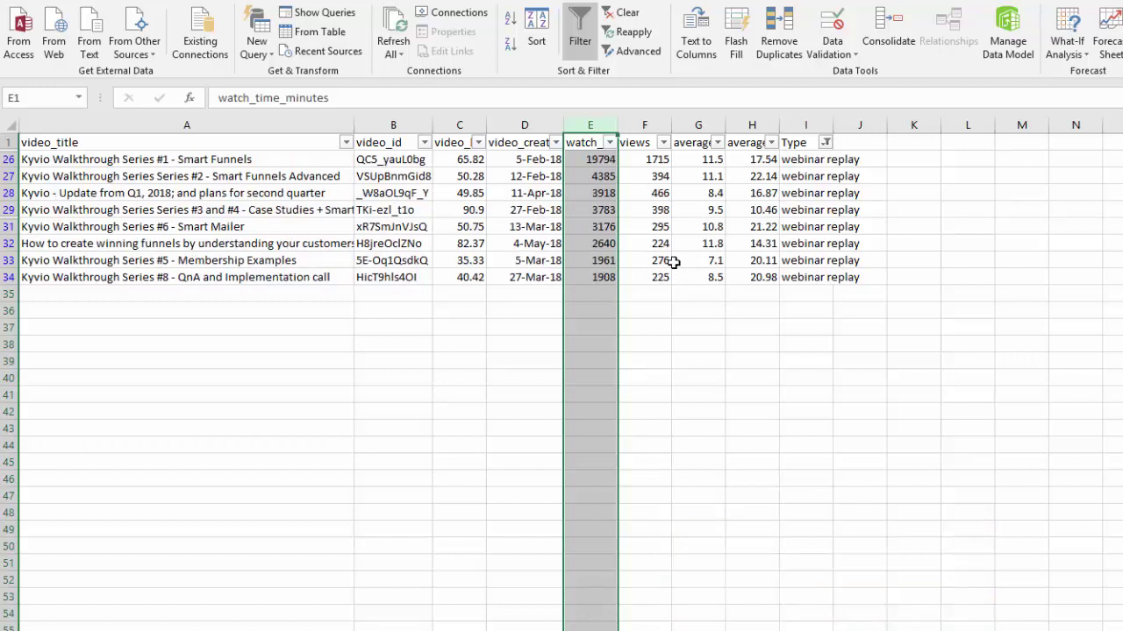
{"action": "left_click_drag", "start_coordinate": [768, 159], "coordinate": [775, 196]}
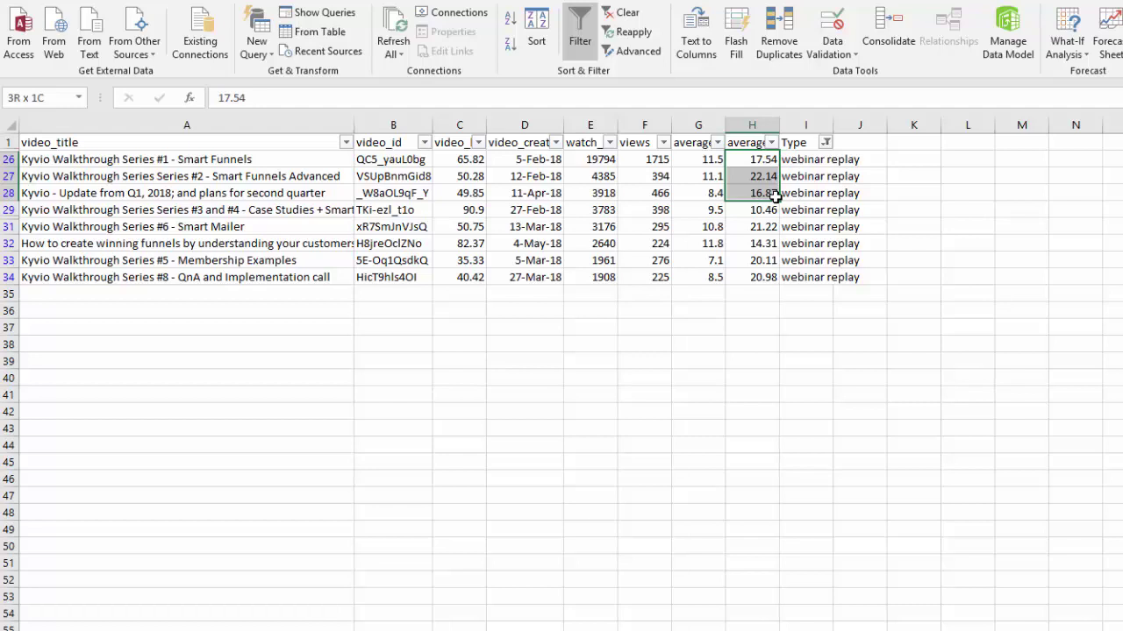
{"action": "left_click_drag", "start_coordinate": [775, 196], "coordinate": [776, 198]}
- On the summary sheet, enter 18.85 as the Average View % for Webinar Replays
{"action": "key", "text": "ctrl+Page_Down"}
{"action": "left_click", "coordinate": [401, 163]}
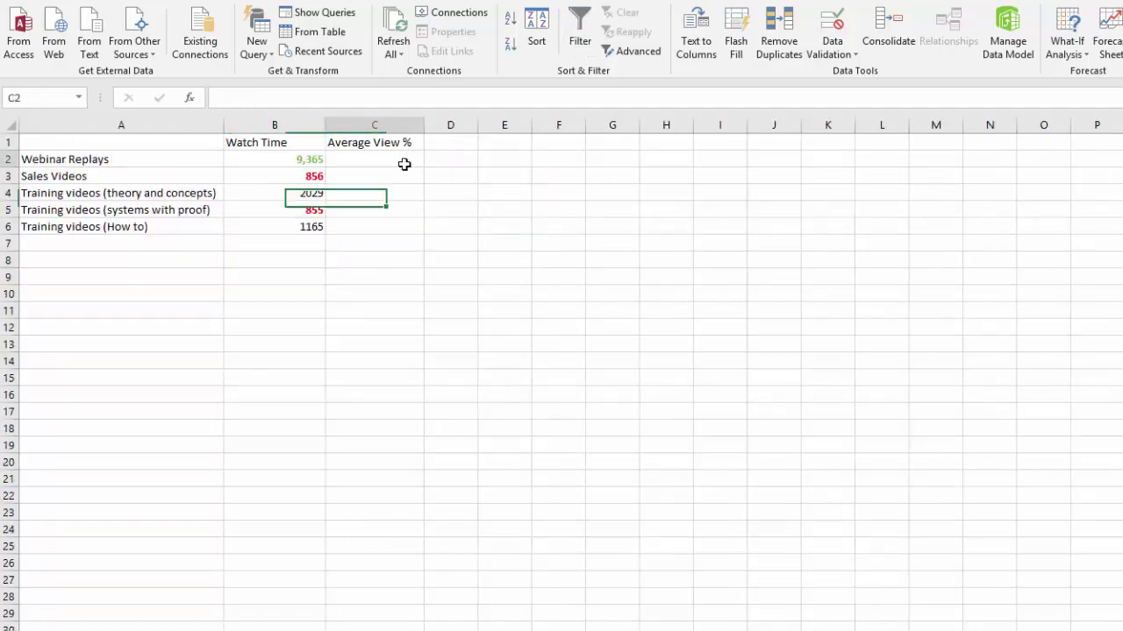
{"action": "type", "text": "18.85"}
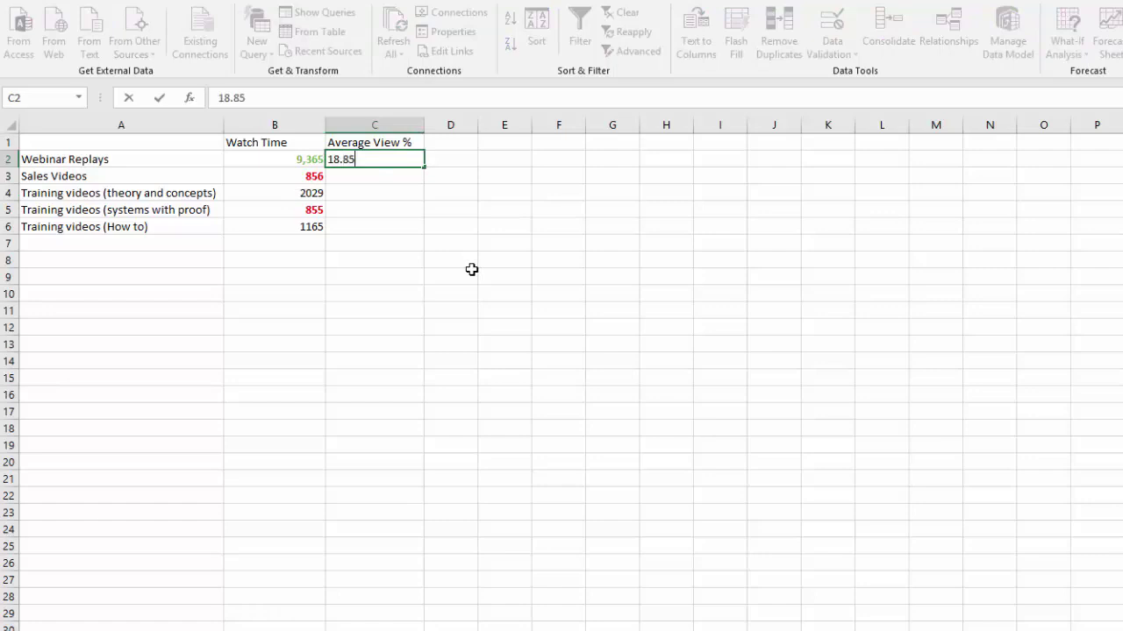
{"action": "key", "text": "Return"}
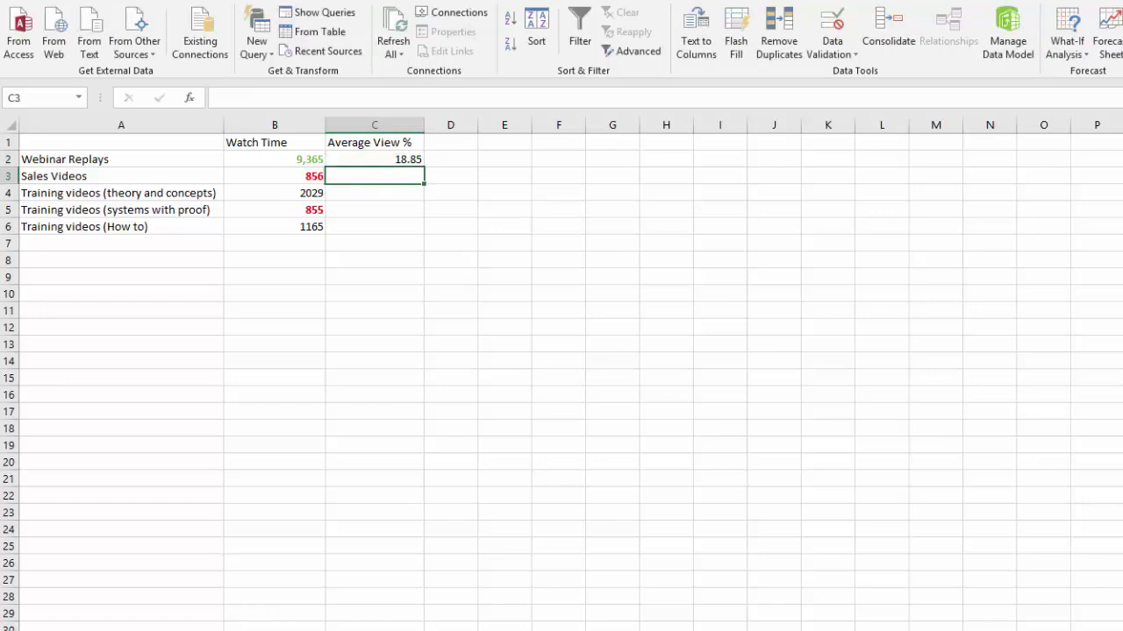
- Filter the video data's Type column to only Sales Video and select the three average percentage viewed values
{"action": "key", "text": "ctrl+Page_Up"}
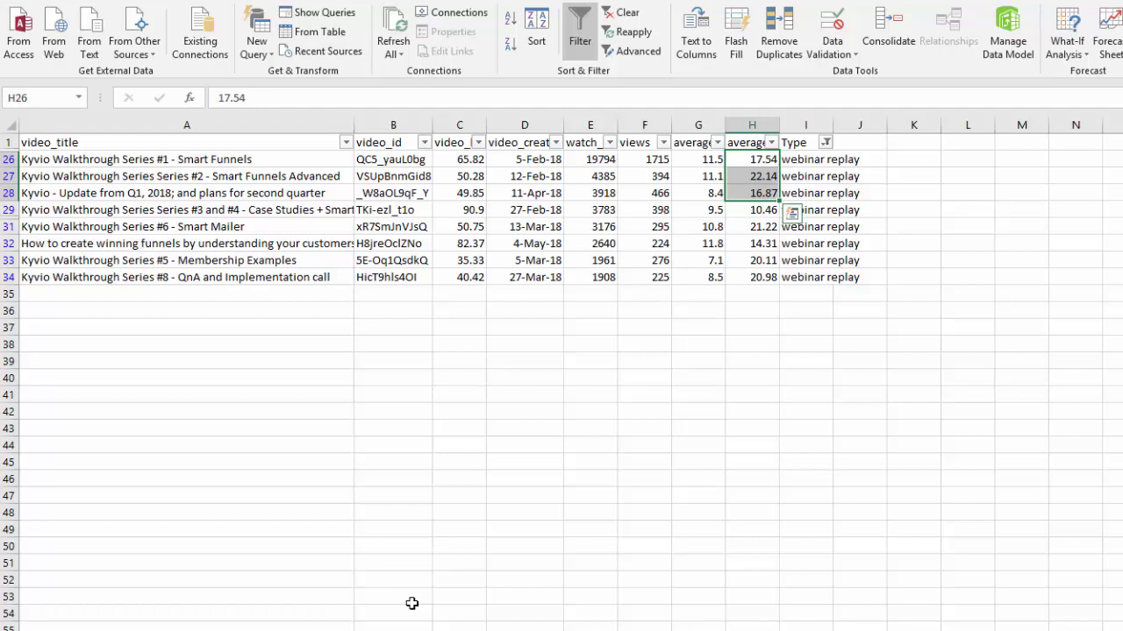
{"action": "left_click", "coordinate": [826, 142]}
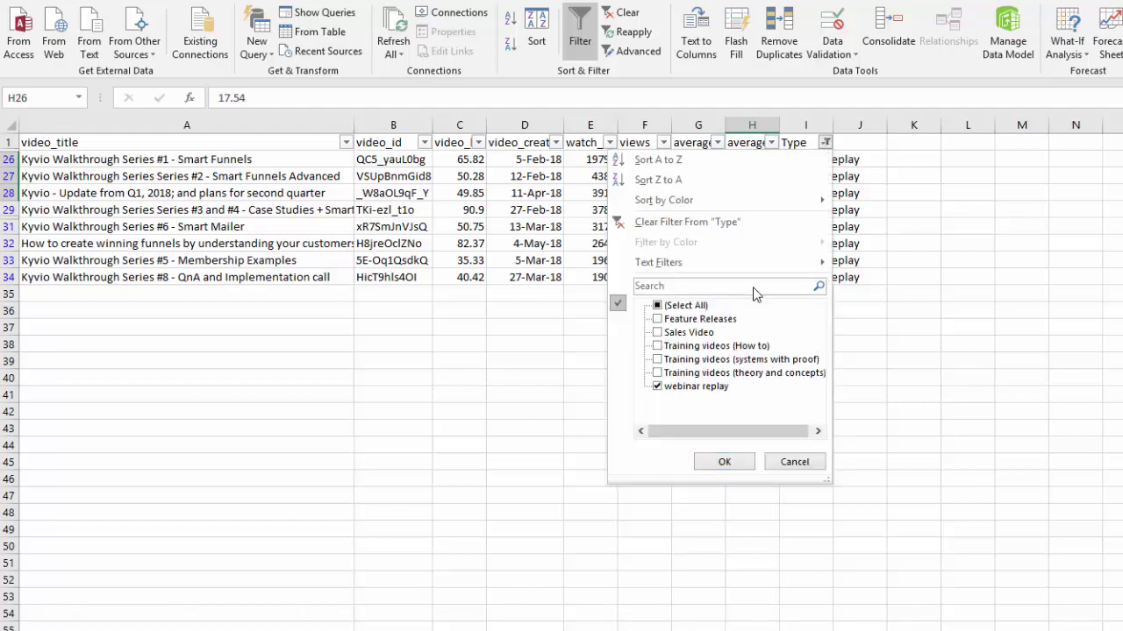
{"action": "left_click", "coordinate": [658, 386]}
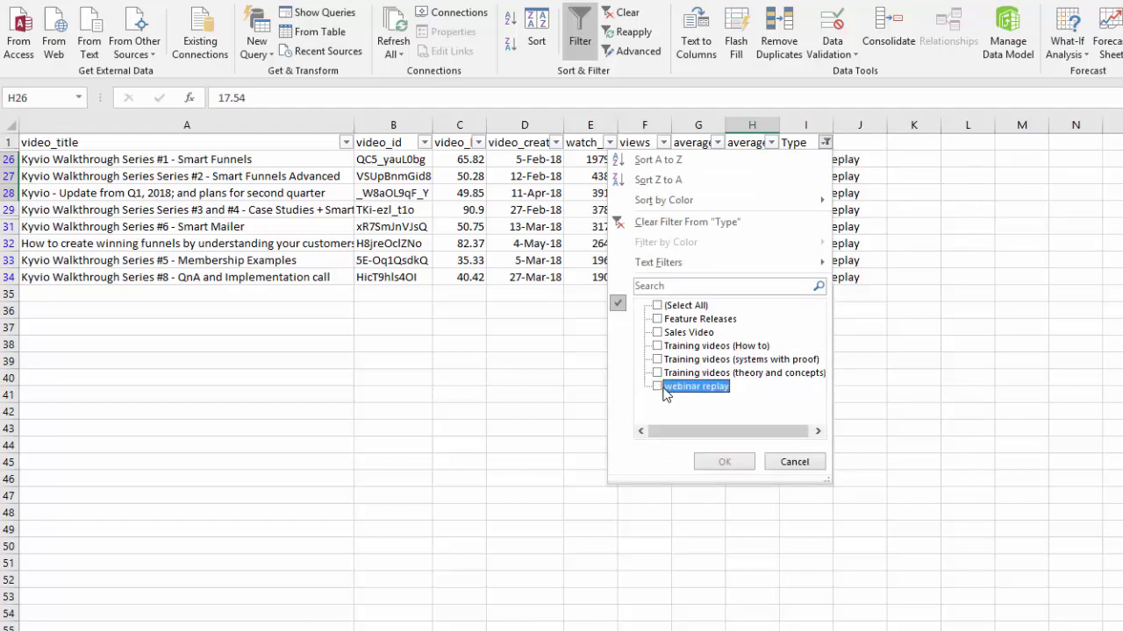
{"action": "left_click", "coordinate": [657, 332]}
{"action": "left_click", "coordinate": [723, 461]}
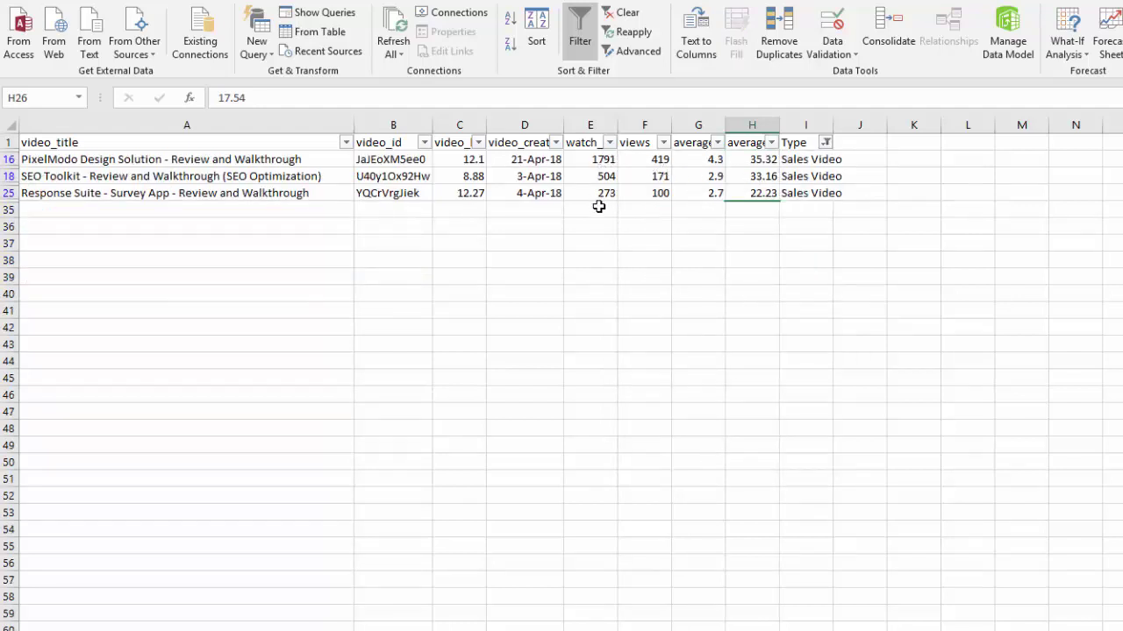
{"action": "left_click_drag", "start_coordinate": [753, 160], "coordinate": [759, 195]}
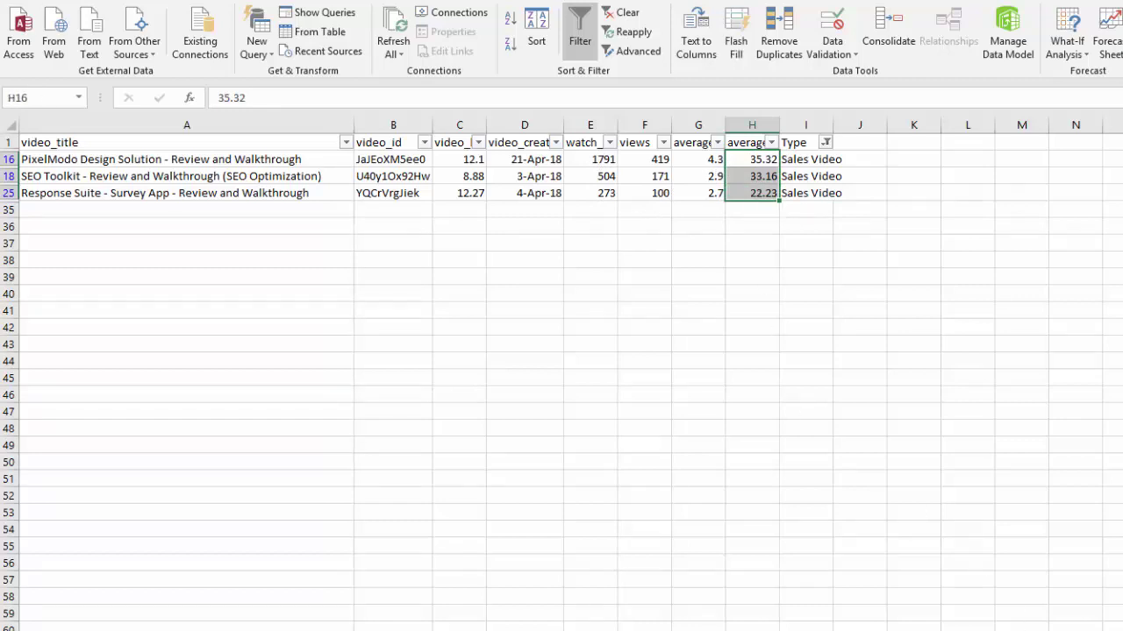
- On the summary sheet, enter 30.23 as the Average View % for Sales Videos
{"action": "key", "text": "ctrl+Page_Up"}
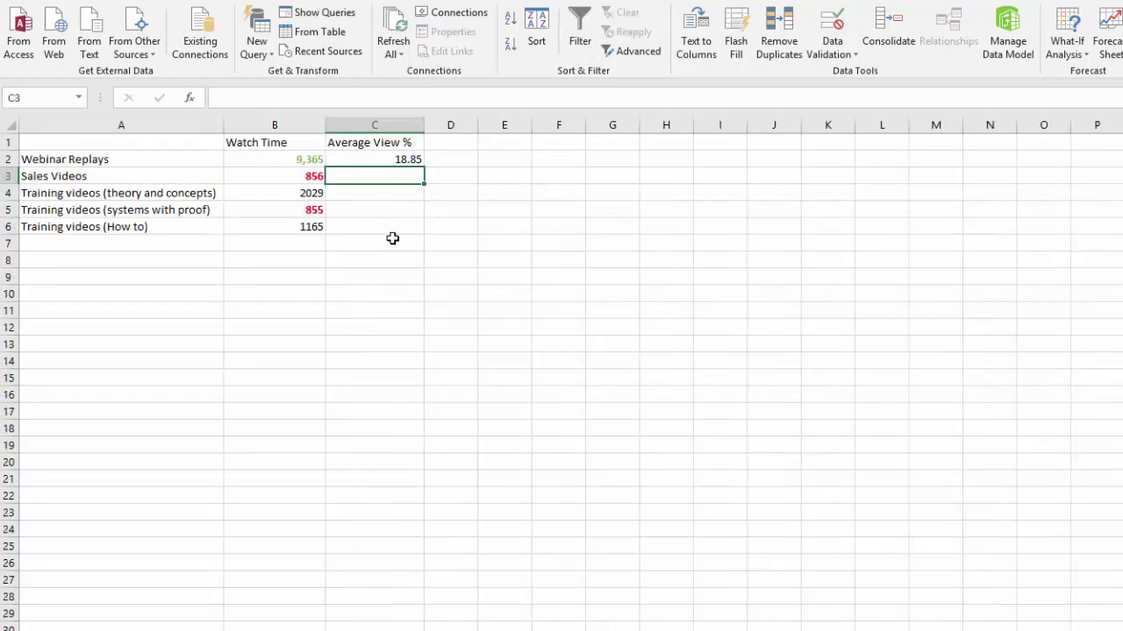
{"action": "type", "text": "30.23"}
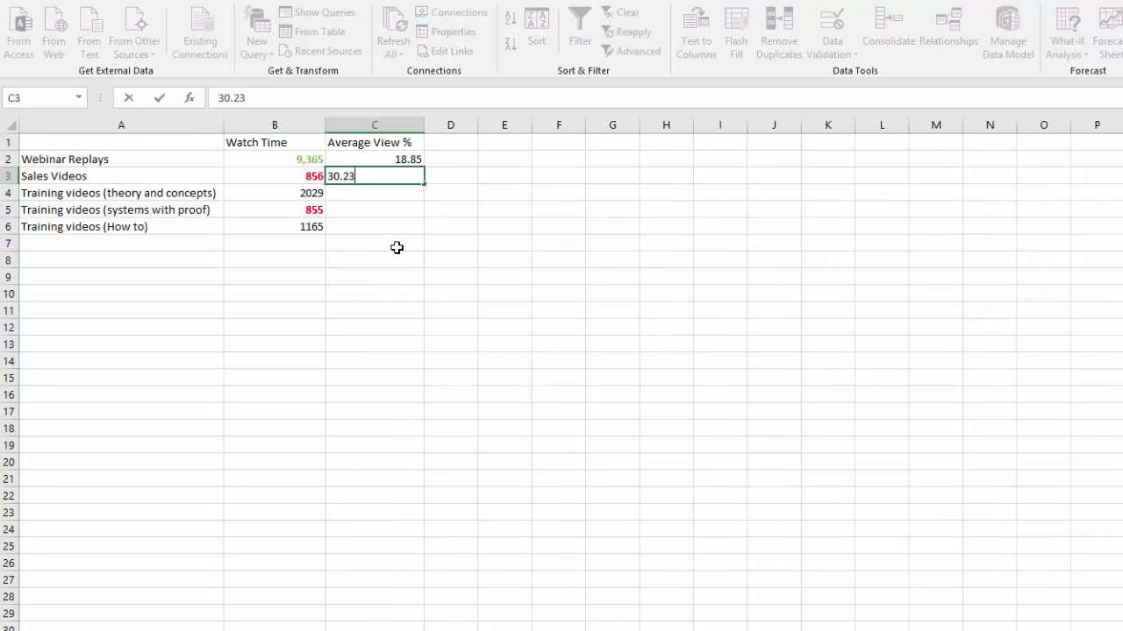
{"action": "key", "text": "Left"}
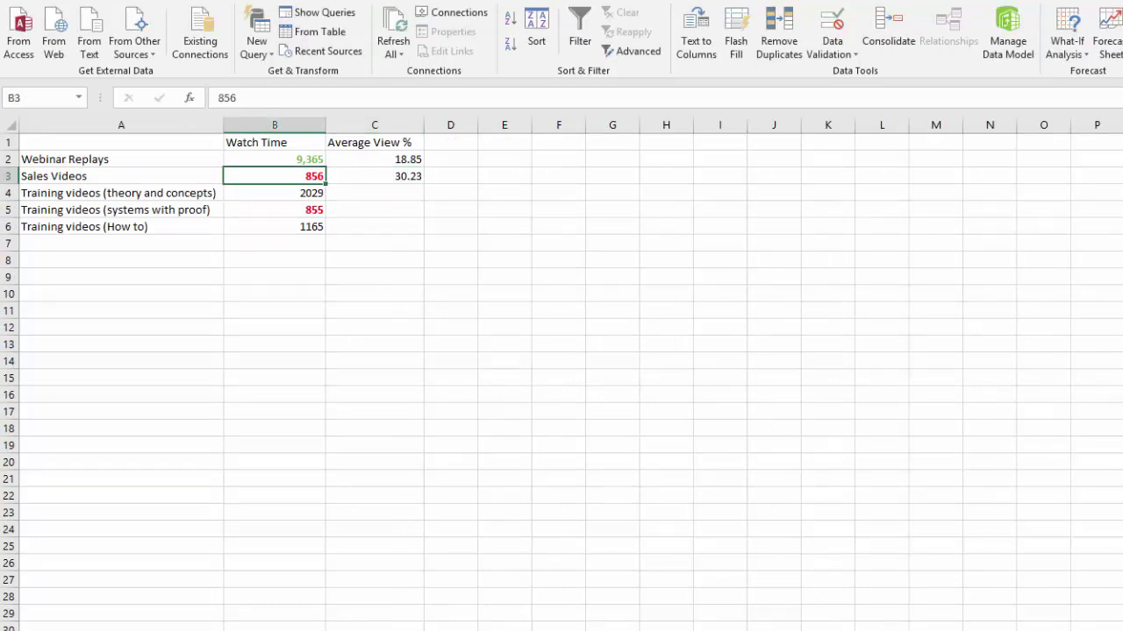
- Filter the video data's Type column to only Training videos (theory and concepts)
{"action": "key", "text": "ctrl+Page_Down"}
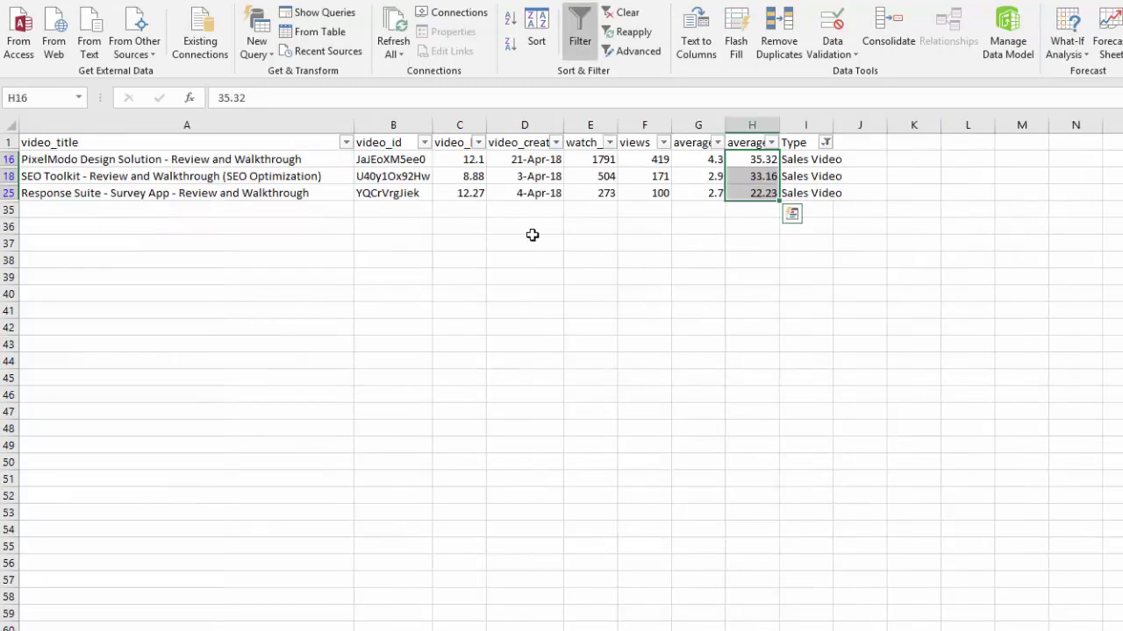
{"action": "left_click", "coordinate": [825, 142]}
{"action": "left_click", "coordinate": [657, 333]}
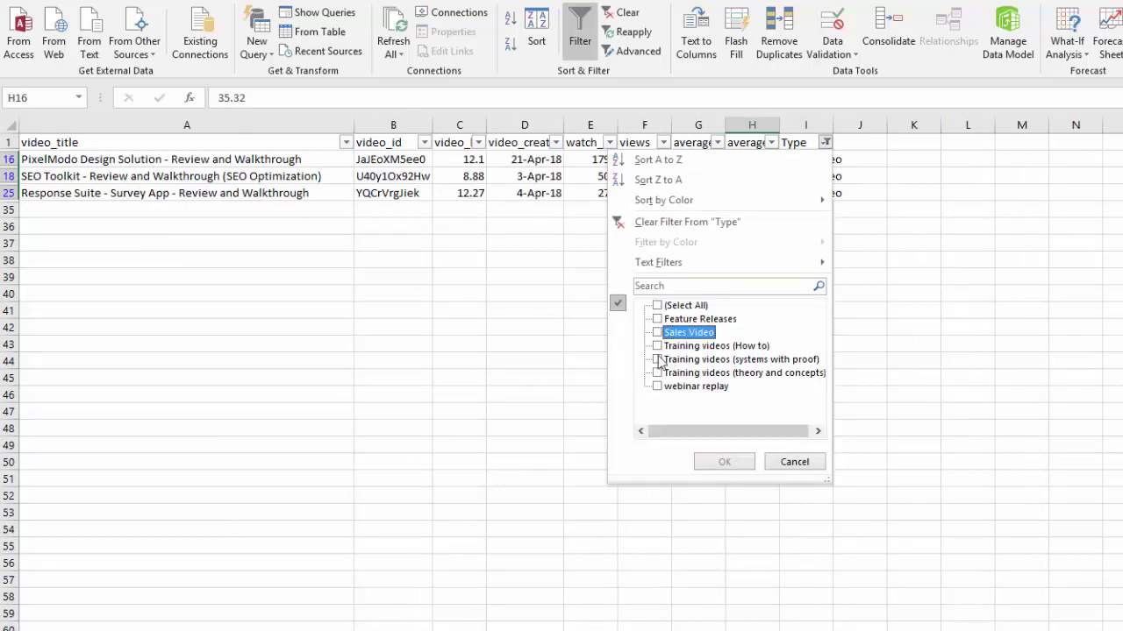
{"action": "left_click", "coordinate": [657, 375]}
{"action": "left_click", "coordinate": [719, 462]}
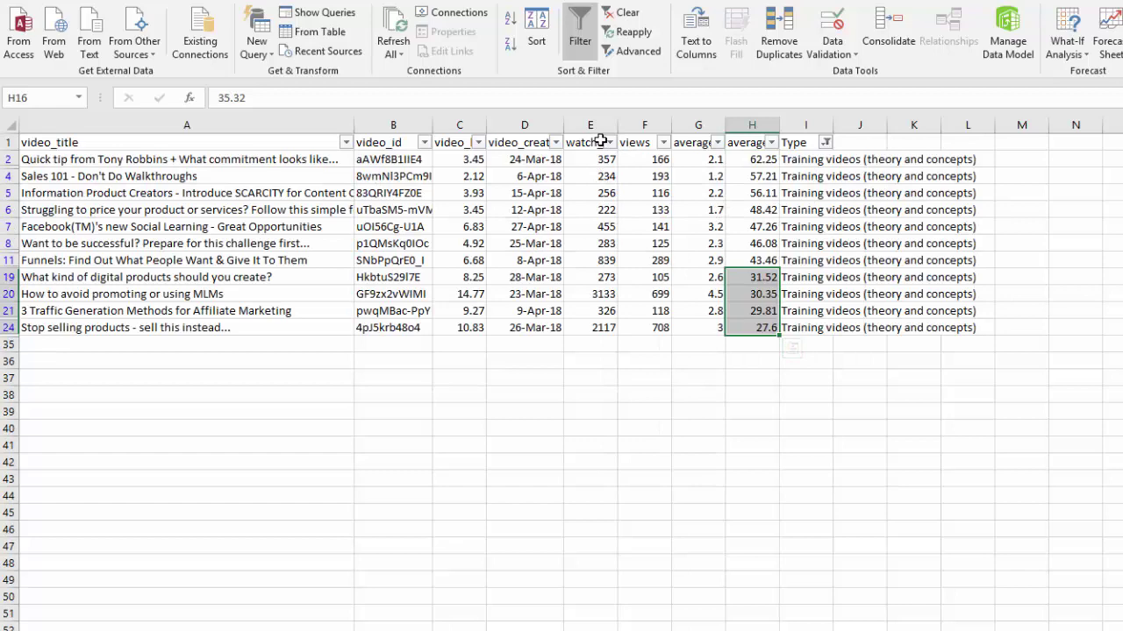
- Sort the theory and concepts training videos by watch time, largest to smallest, expanding the selection
{"action": "left_click", "coordinate": [577, 124]}
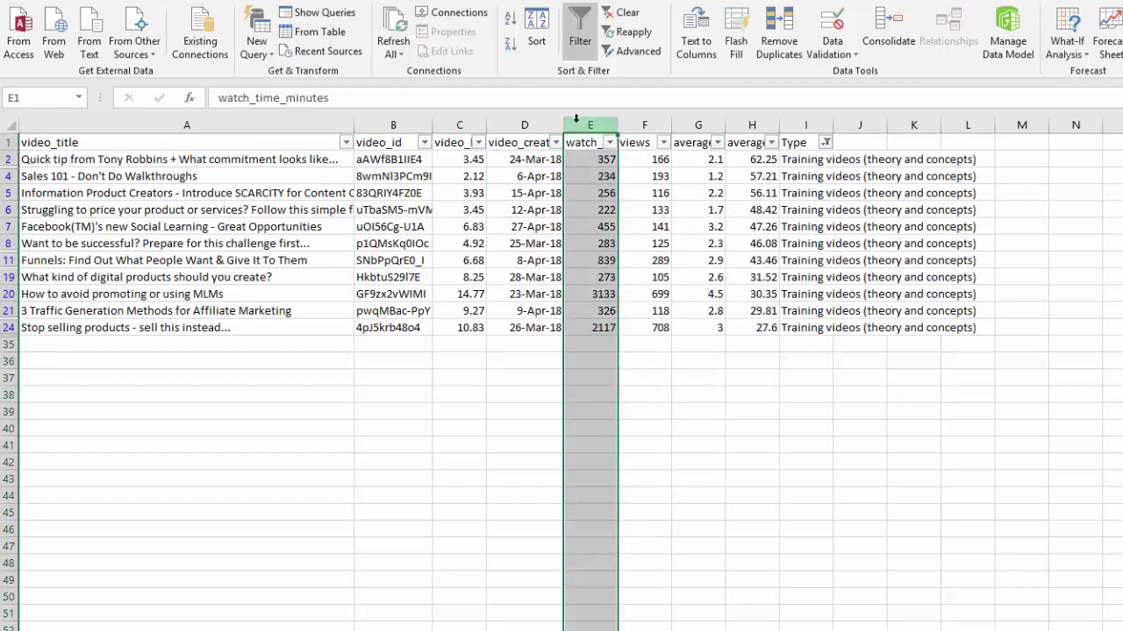
{"action": "left_click", "coordinate": [517, 58]}
{"action": "left_click", "coordinate": [858, 623]}
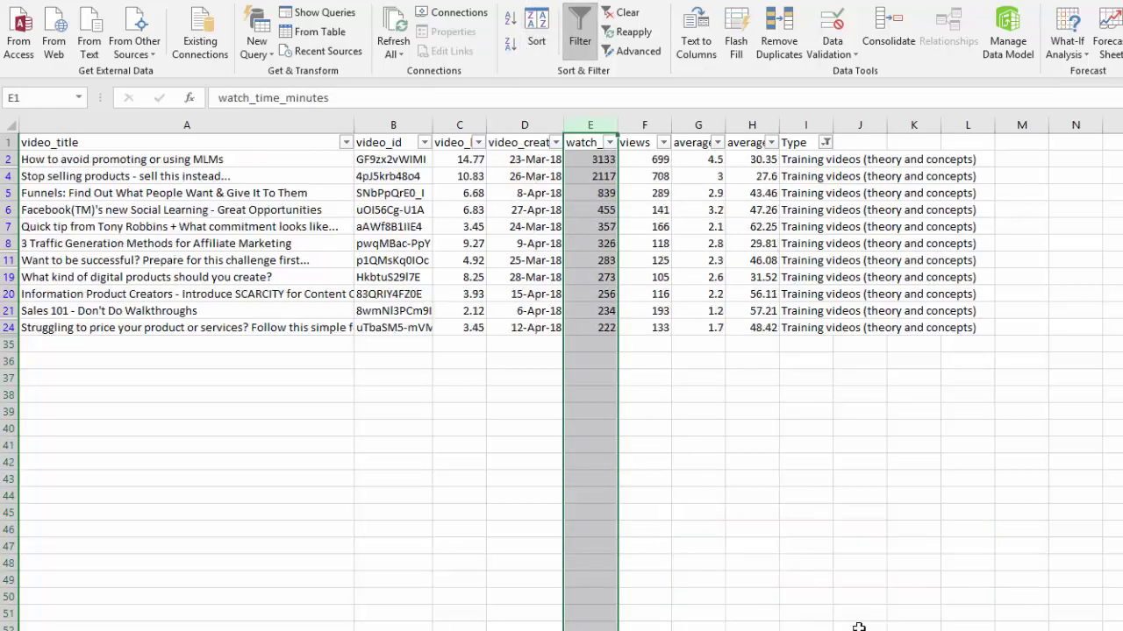
- Select the average percentage viewed values of the three most-watched theory and concepts training videos
{"action": "left_click", "coordinate": [762, 161]}
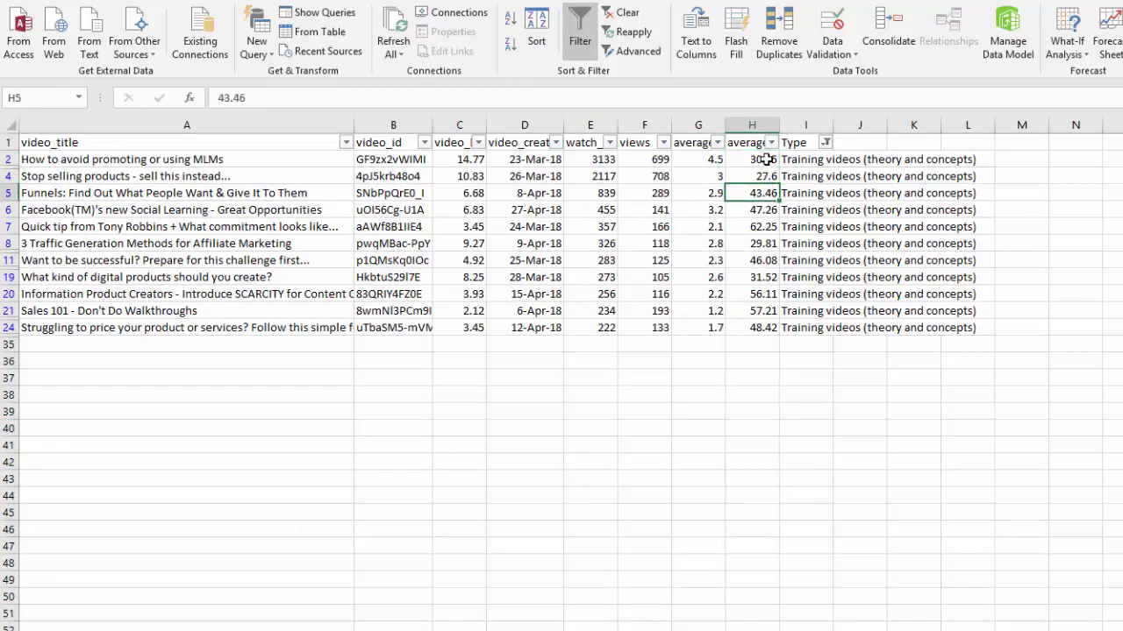
{"action": "left_click_drag", "start_coordinate": [751, 160], "coordinate": [768, 191]}
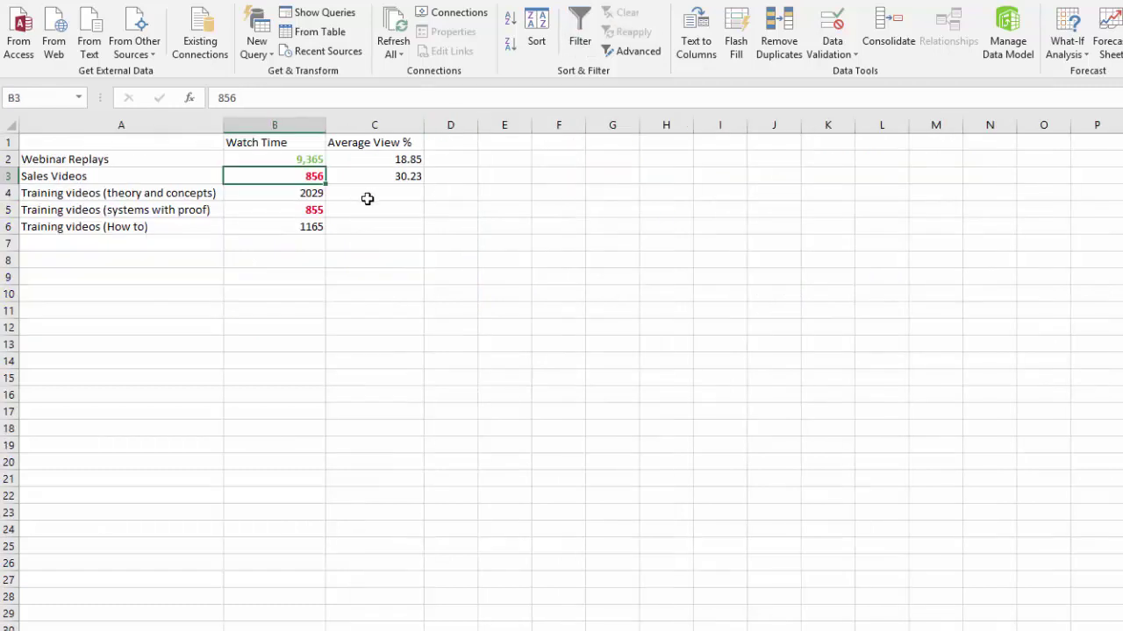
- Try to enter 33.80% as the Average View % for Training videos (theory and concepts) on the summary sheet
{"action": "left_click", "coordinate": [362, 193]}
{"action": "type", "text": "33.80"}
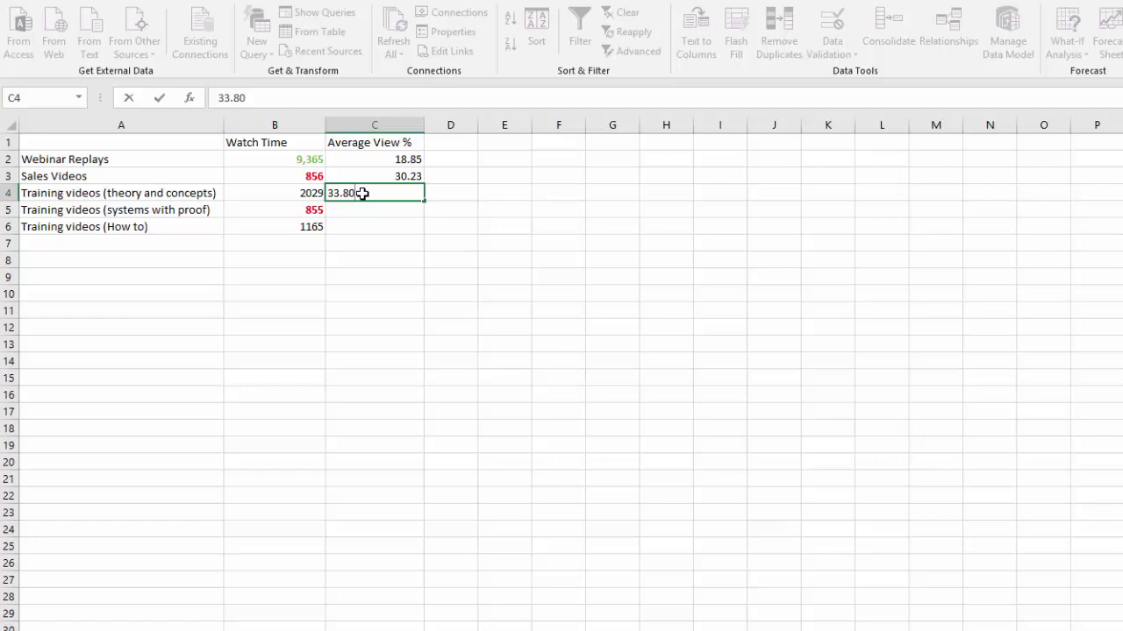
{"action": "type", "text": "%"}
{"action": "key", "text": "Return"}
{"action": "left_click", "coordinate": [362, 193]}
{"action": "type", "text": "33."}
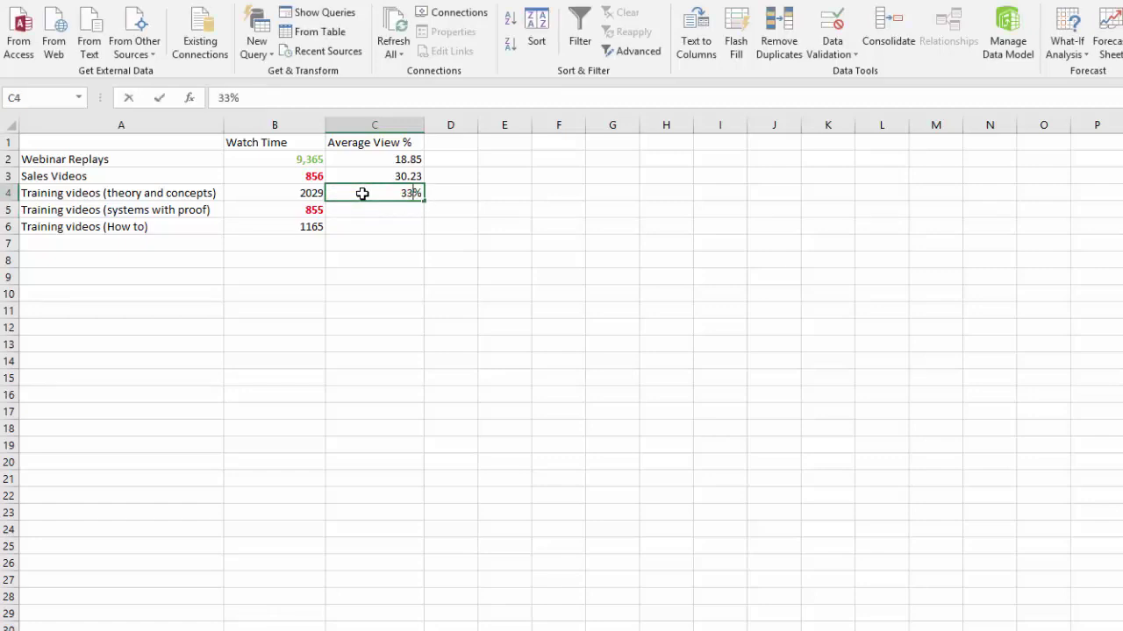
{"action": "type", "text": "80"}
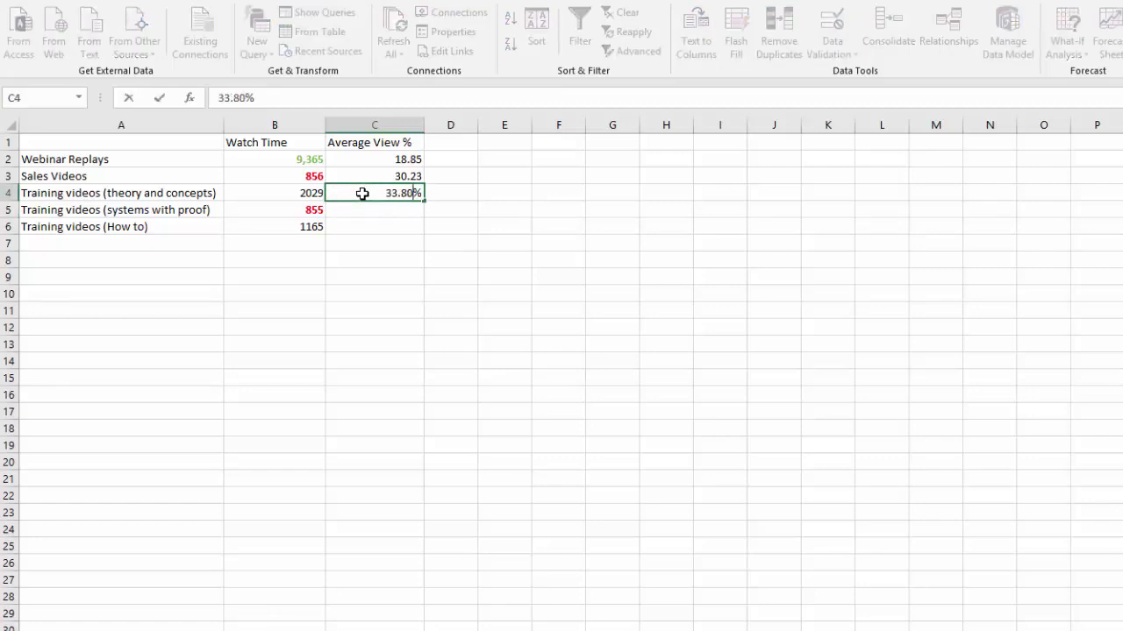
{"action": "key", "text": "Return"}
{"action": "left_click", "coordinate": [363, 194]}
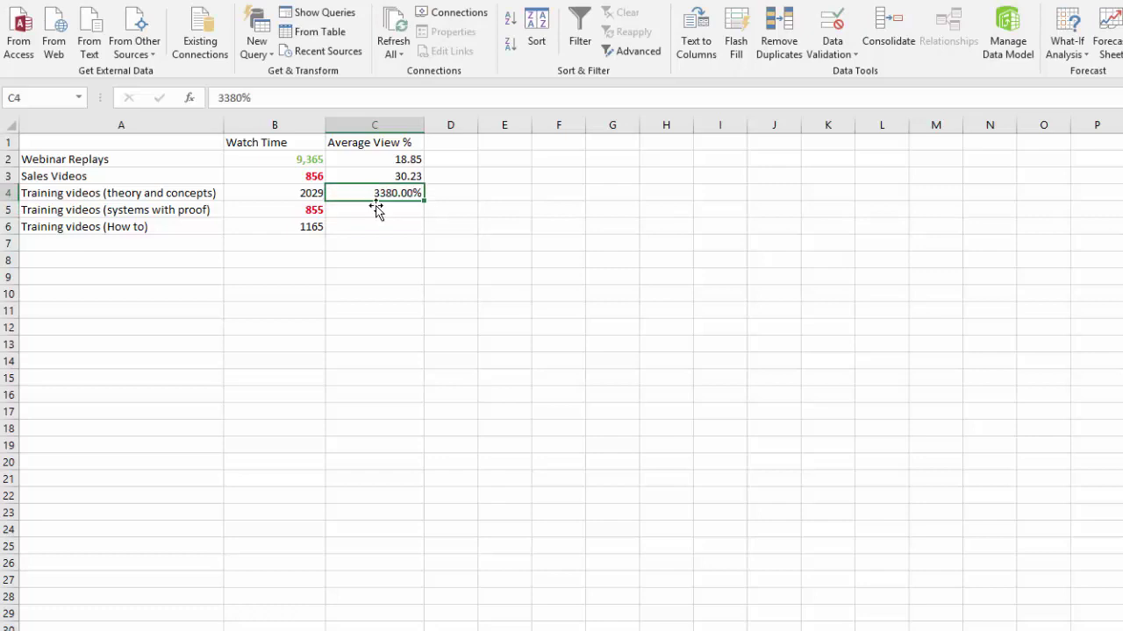
- Copy the Sales Videos Average View % cell onto the theory and concepts row, then overwrite the pasted value with 33.80
{"action": "key", "text": "Up"}
{"action": "key", "text": "ctrl+c"}
{"action": "key", "text": "Down"}
{"action": "key", "text": "ctrl+v"}
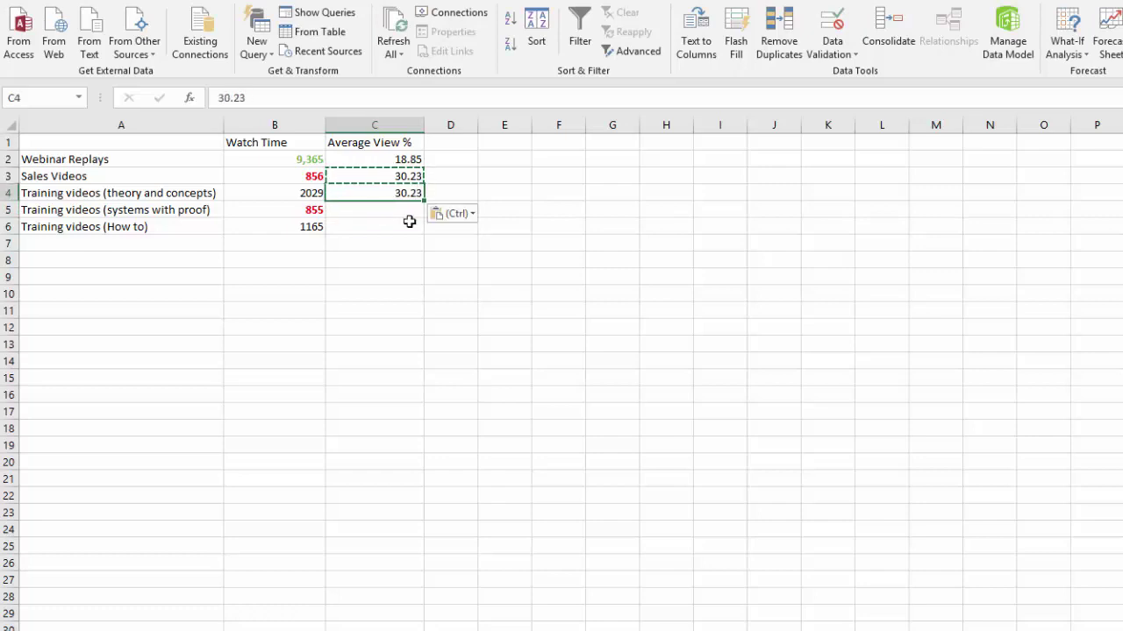
{"action": "key", "text": "Escape"}
{"action": "type", "text": "33.80"}
{"action": "key", "text": "Return"}
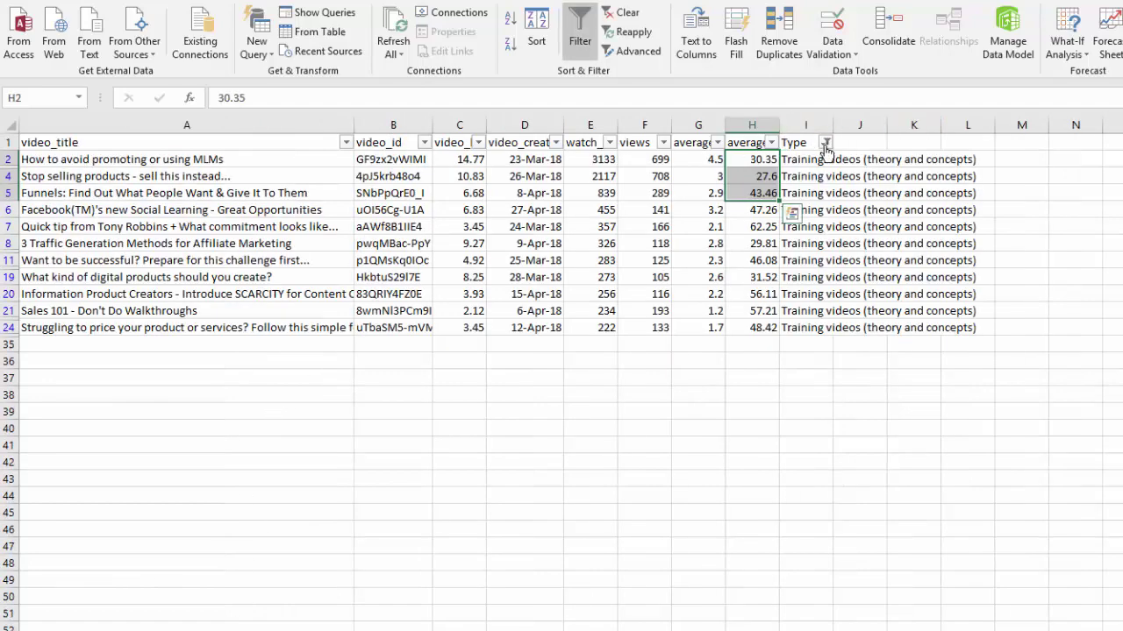
- Filter the video data's Type column to only Training videos (systems with proof)
{"action": "left_click", "coordinate": [825, 143]}
{"action": "left_click", "coordinate": [701, 373]}
{"action": "left_click", "coordinate": [698, 360]}
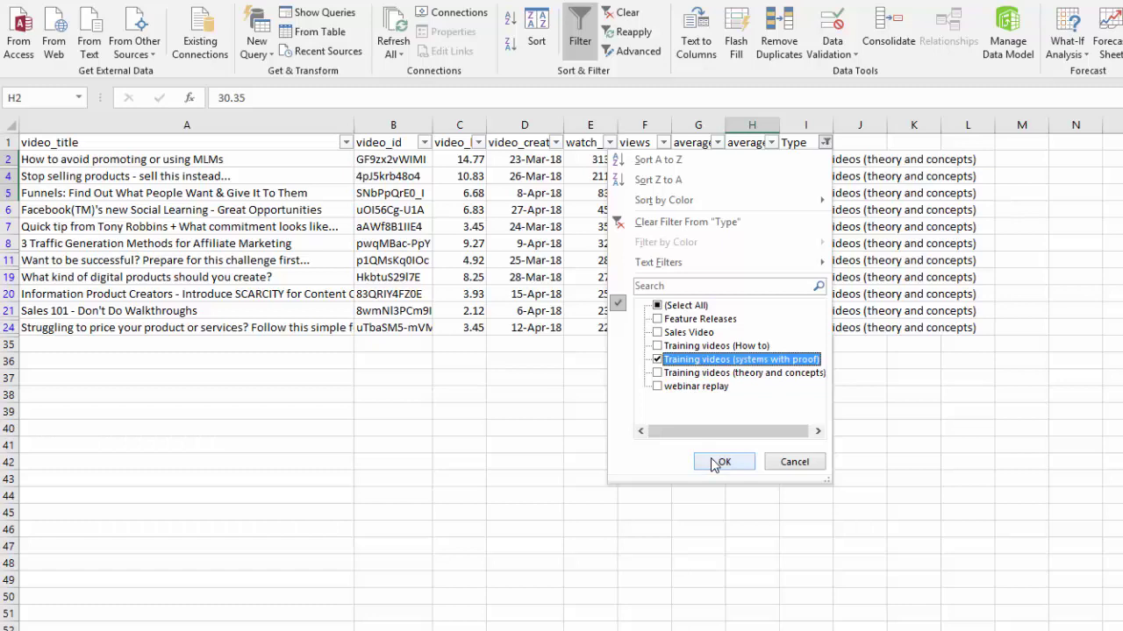
{"action": "left_click", "coordinate": [718, 462]}
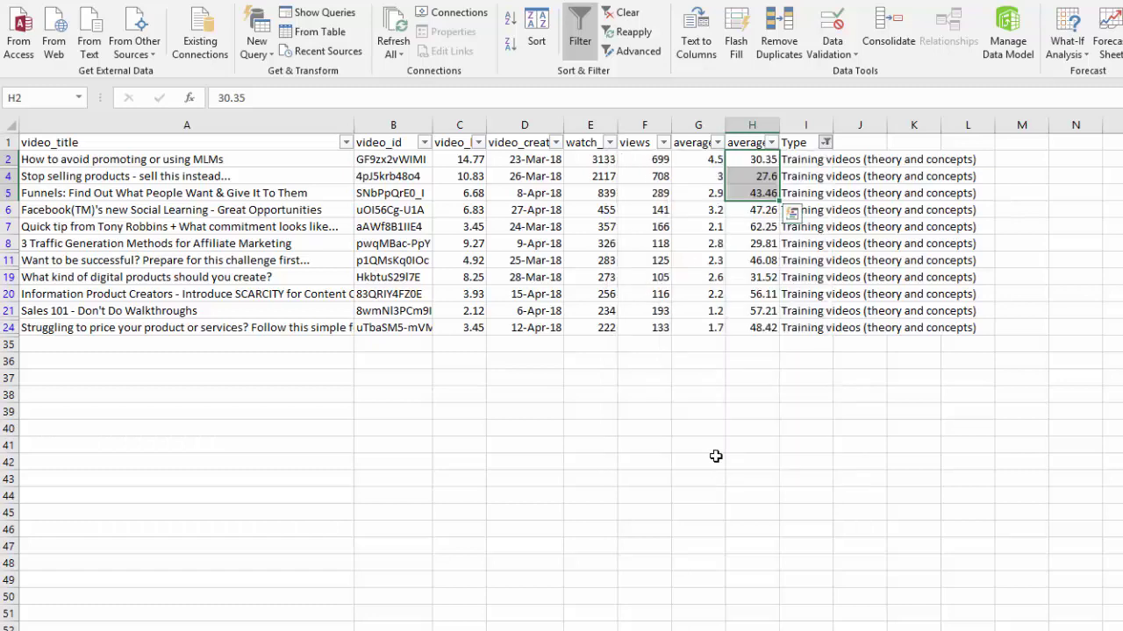
- Sort the systems with proof training videos by watch time, largest to smallest, expanding the selection
{"action": "left_click", "coordinate": [604, 124]}
{"action": "left_click", "coordinate": [510, 41]}
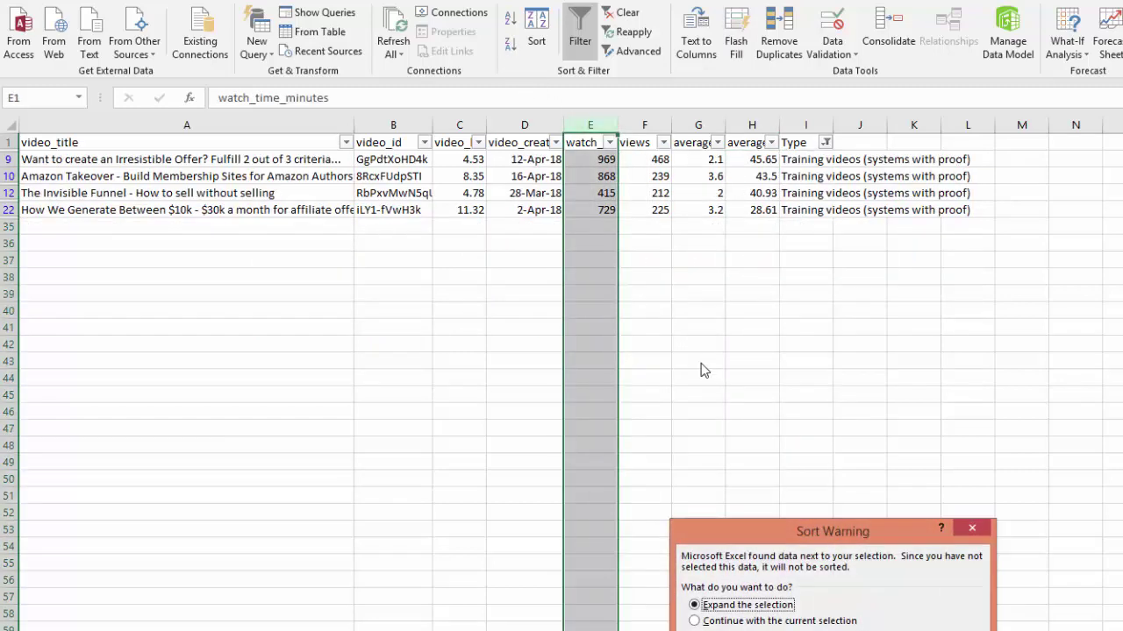
{"action": "key", "text": "Return"}
- Select the top three average percentage viewed values and enter 39.25 as the summary's Average View % for Training videos (systems with proof)
{"action": "left_click", "coordinate": [762, 172]}
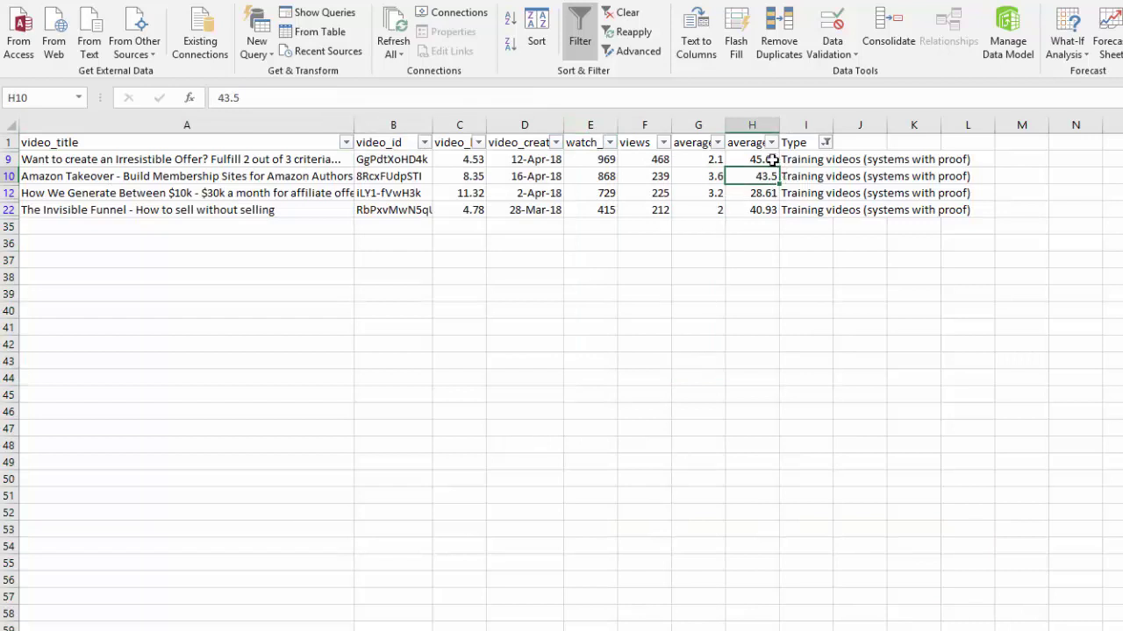
{"action": "left_click_drag", "start_coordinate": [767, 161], "coordinate": [772, 173]}
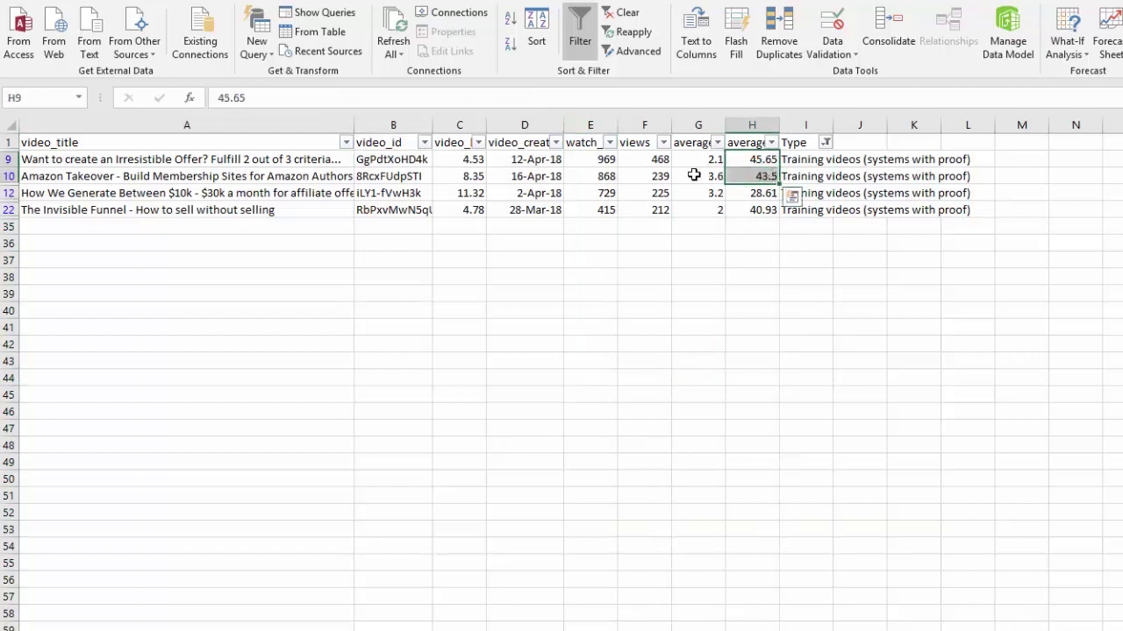
{"action": "left_click", "coordinate": [763, 195]}
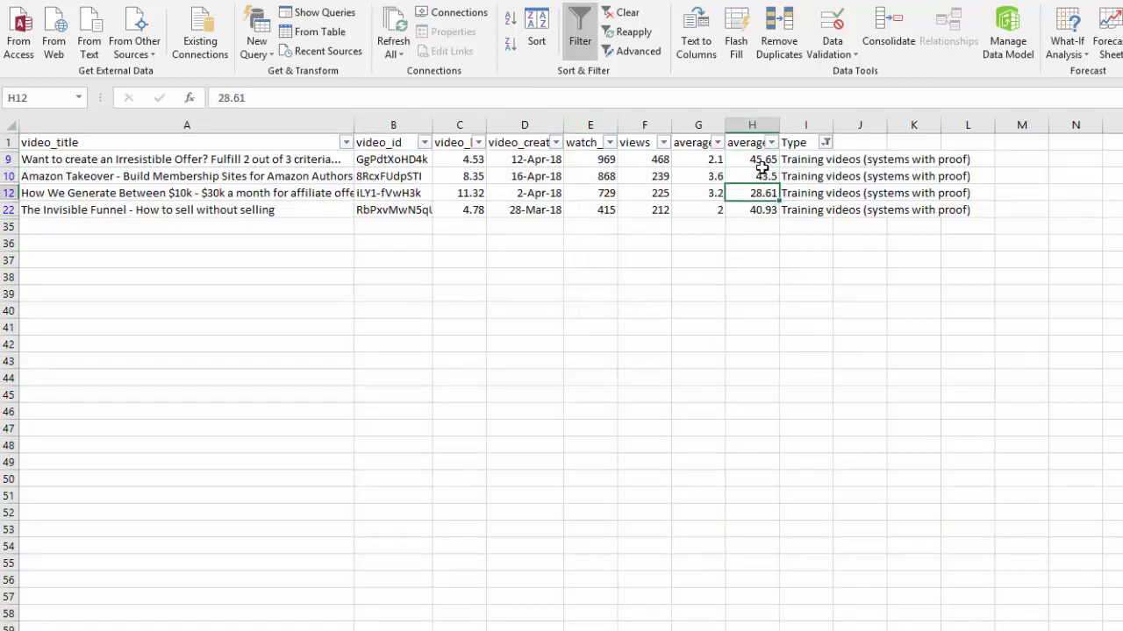
{"action": "left_click_drag", "start_coordinate": [761, 167], "coordinate": [759, 158]}
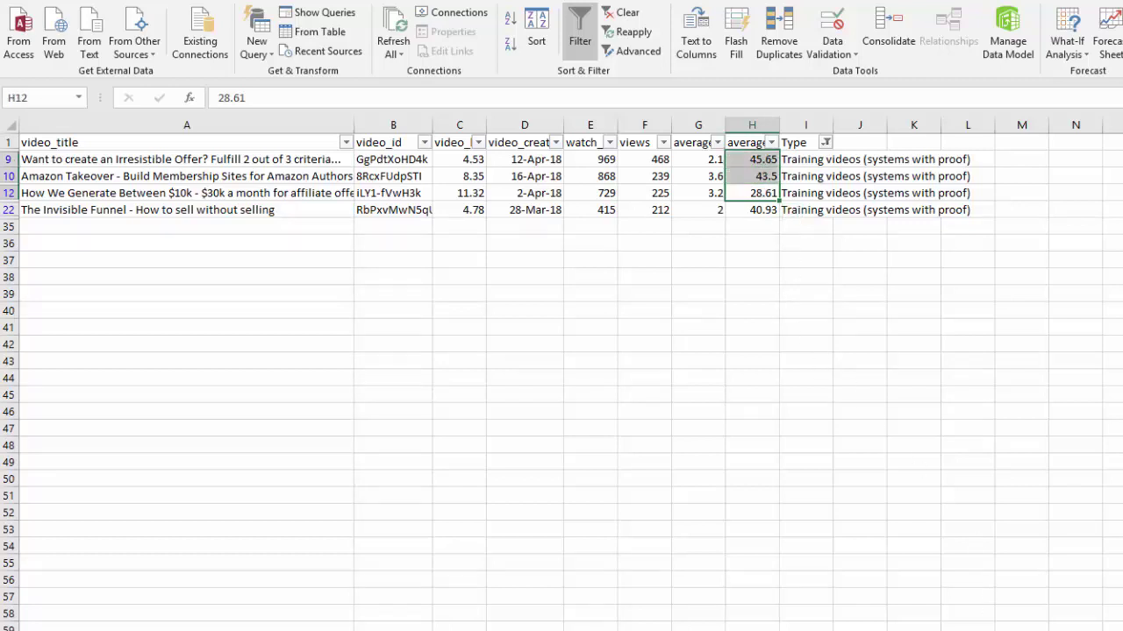
{"action": "key", "text": "ctrl+Page_Up"}
{"action": "type", "text": "39."}
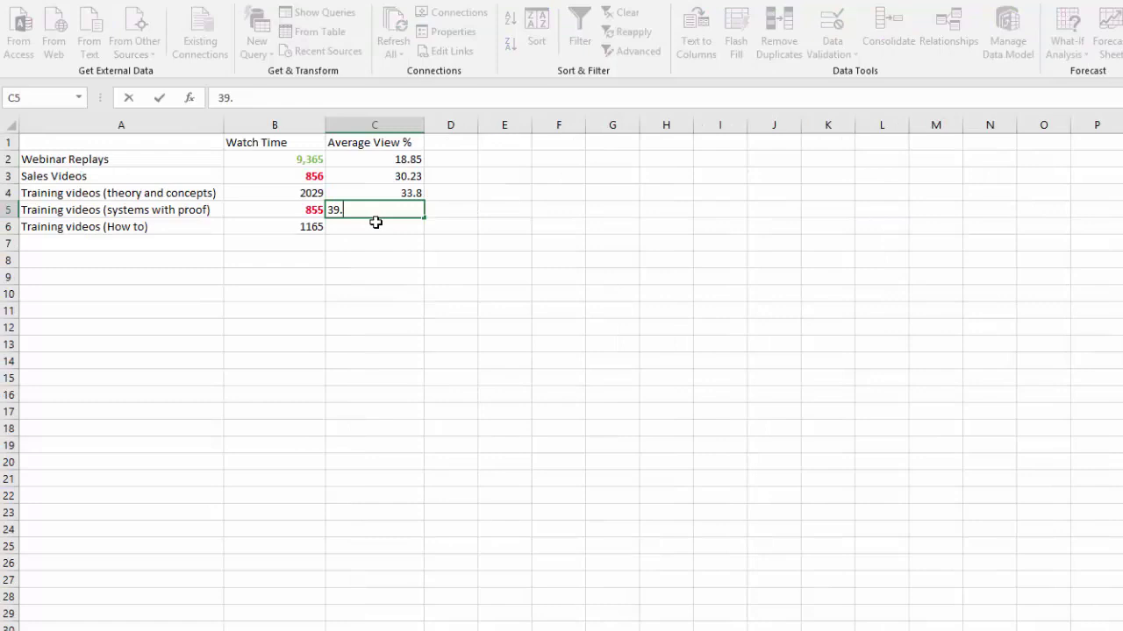
{"action": "type", "text": "25"}
{"action": "key", "text": "Return"}
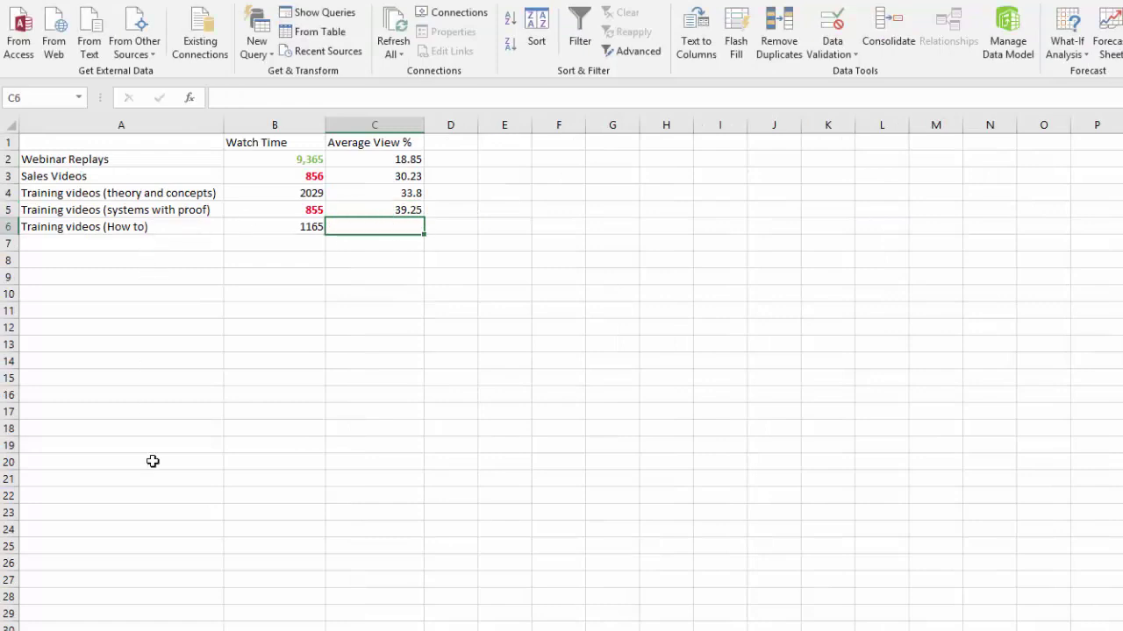
- Filter the video data's Type column to only Training videos (How to)
{"action": "key", "text": "ctrl+Page_Down"}
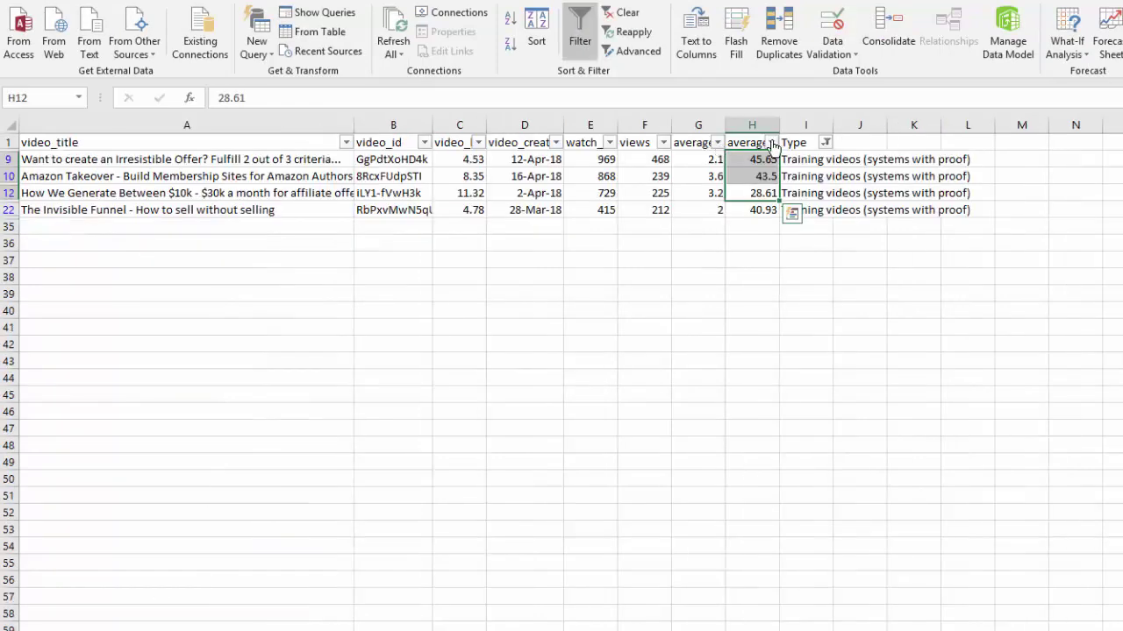
{"action": "left_click", "coordinate": [825, 142]}
{"action": "left_click", "coordinate": [712, 358]}
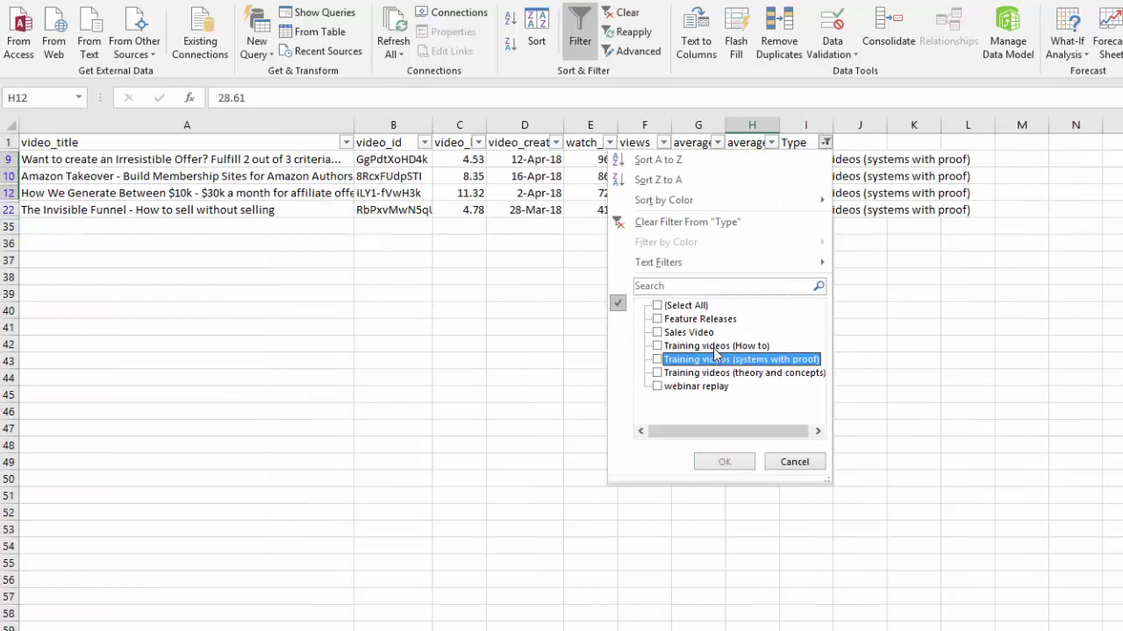
{"action": "left_click", "coordinate": [693, 345]}
{"action": "left_click", "coordinate": [722, 461]}
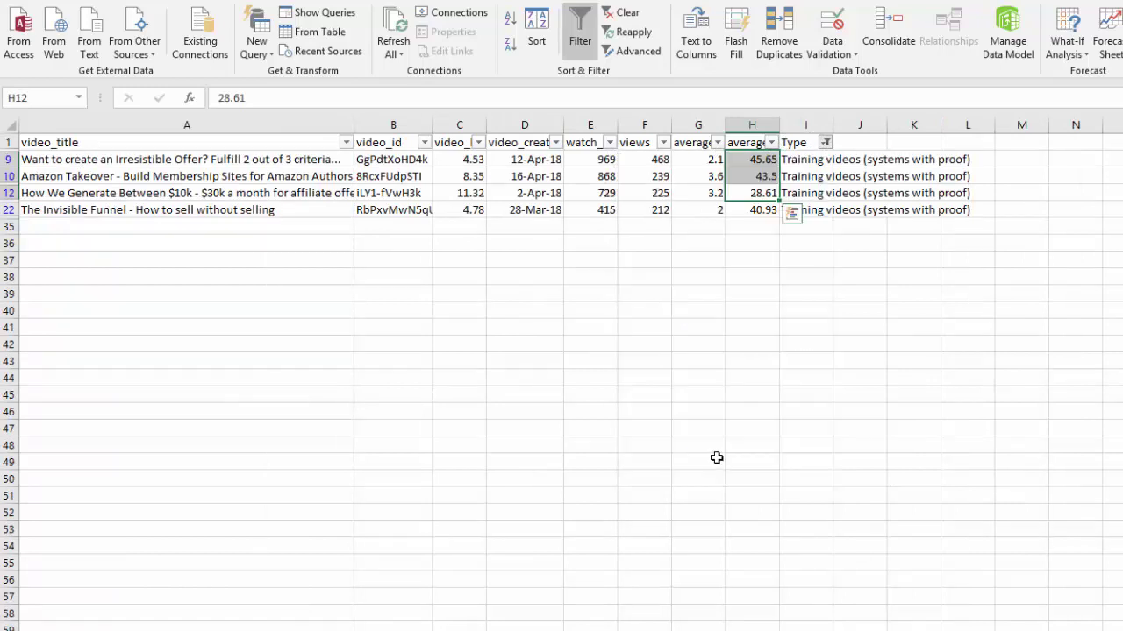
- Sort the How to training videos by watch time, largest to smallest, expanding the selection
{"action": "left_click", "coordinate": [591, 125]}
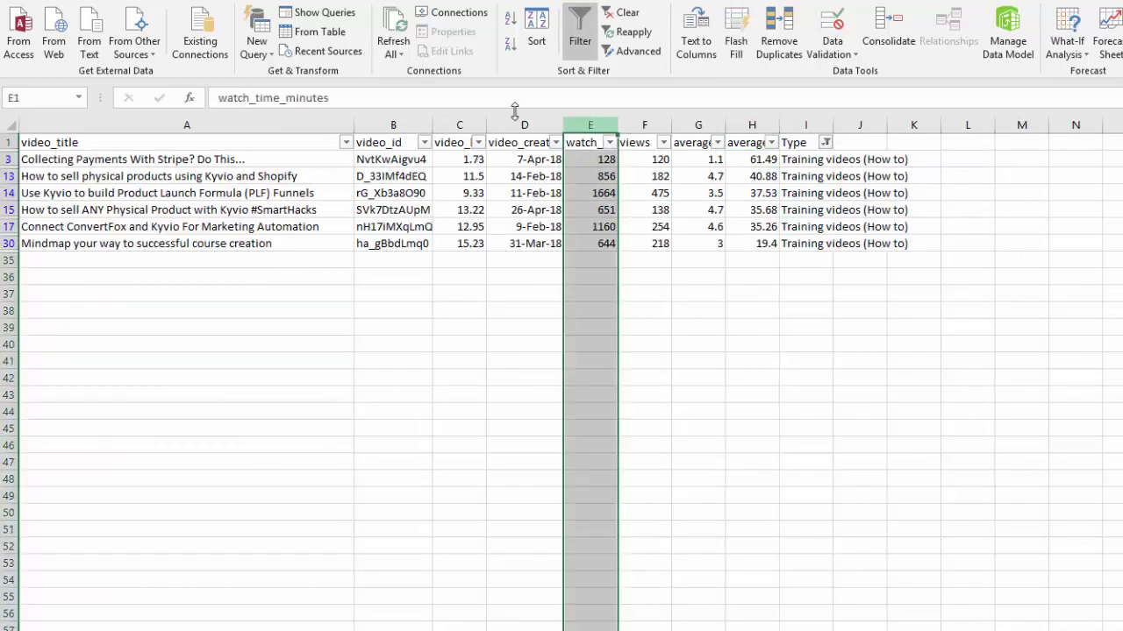
{"action": "left_click", "coordinate": [510, 42]}
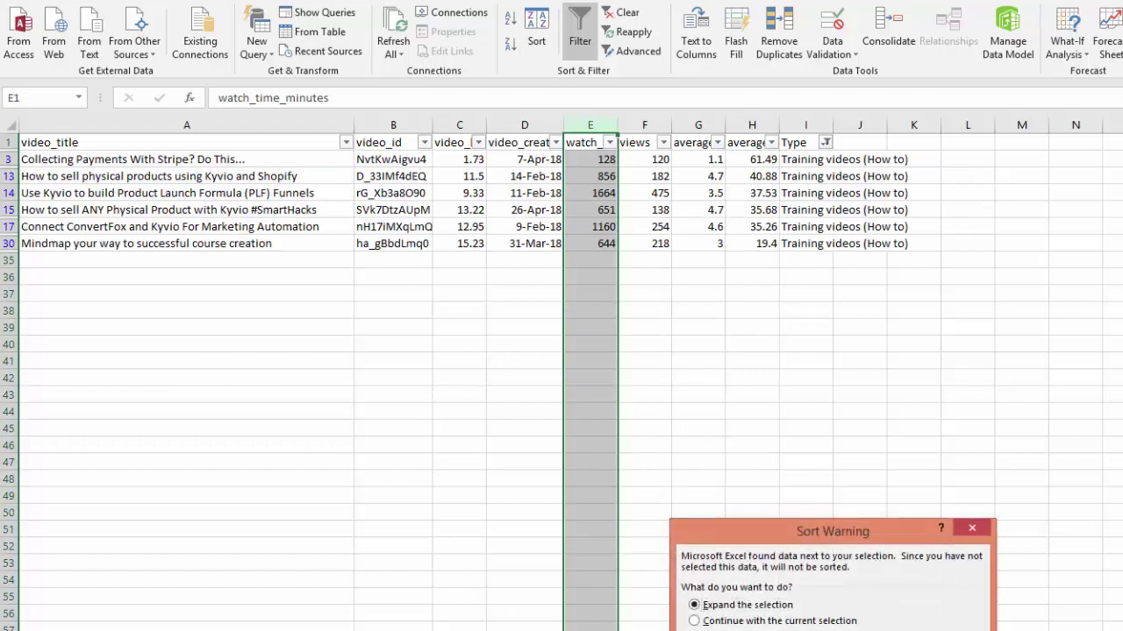
{"action": "key", "text": "Escape"}
- Select the top three average percentage viewed values and enter 37.89 as the summary's Average View % for Training videos (How to)
{"action": "left_click", "coordinate": [771, 209]}
{"action": "left_click_drag", "start_coordinate": [765, 160], "coordinate": [765, 189]}
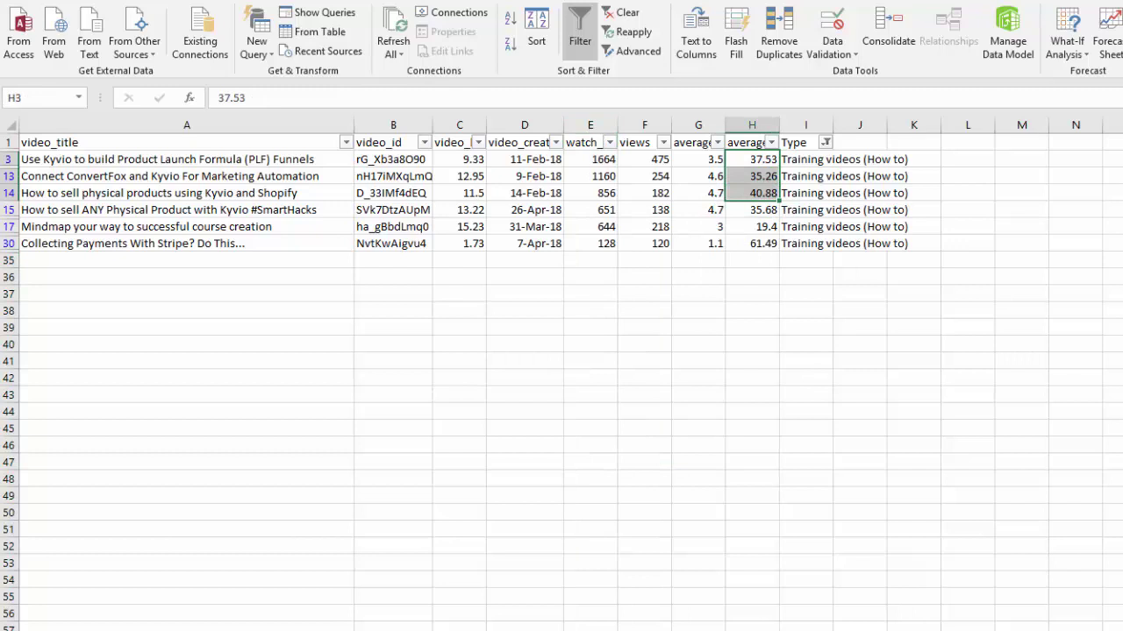
{"action": "key", "text": "ctrl+Page_Up"}
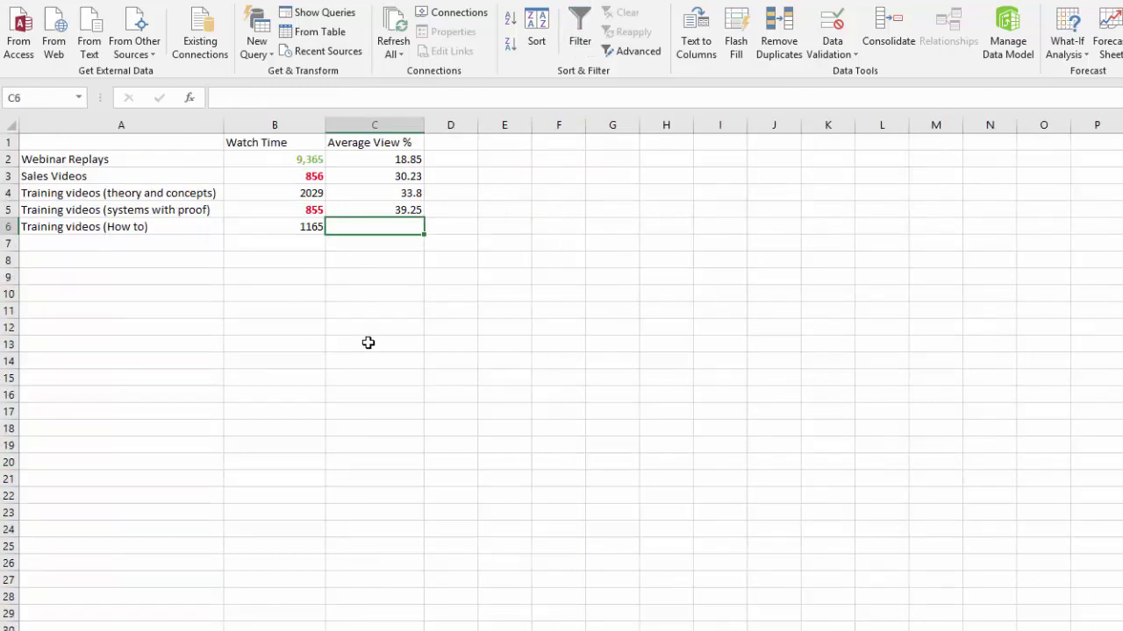
{"action": "type", "text": "37.89"}
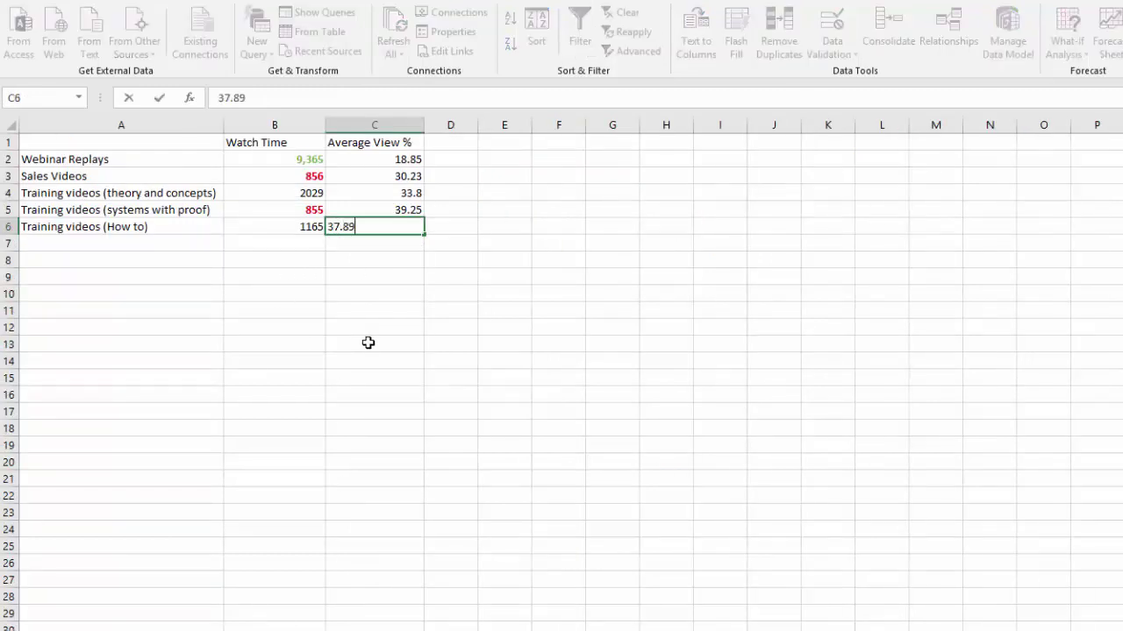
{"action": "key", "text": "Up"}
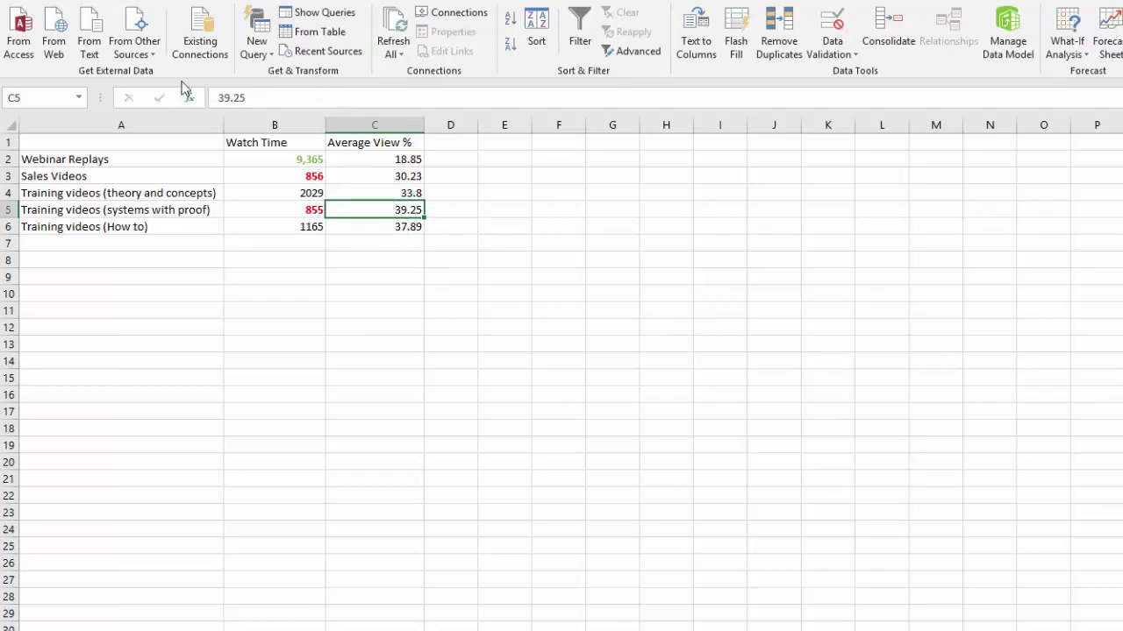
- Color the Average View % value for Training videos (systems with proof) green
{"action": "left_click", "coordinate": [72, 2]}
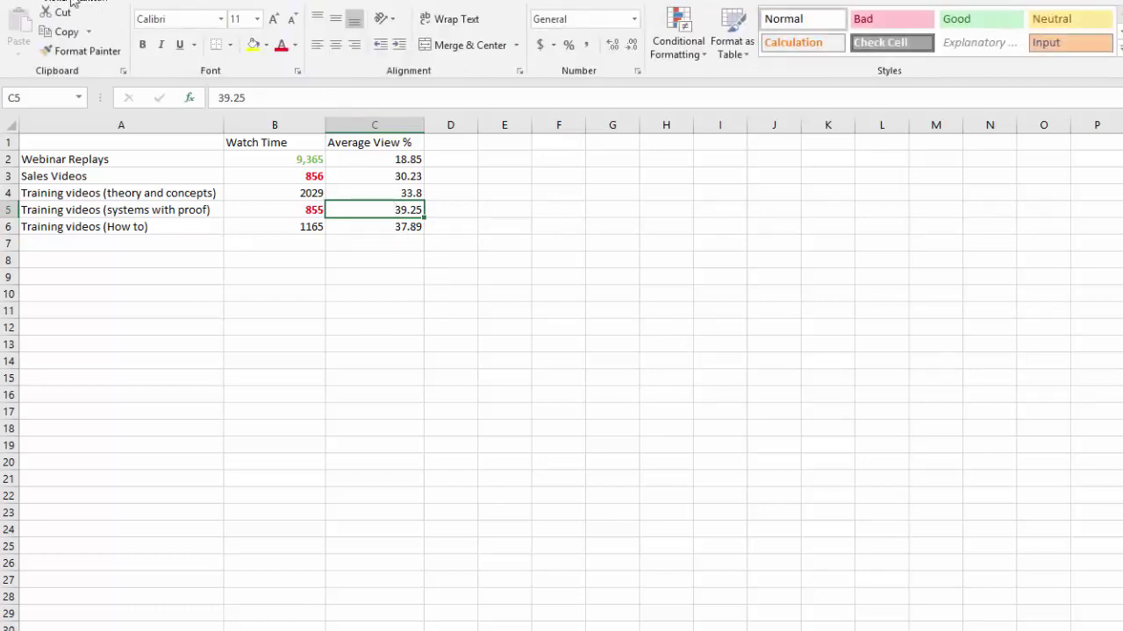
{"action": "left_click", "coordinate": [295, 45]}
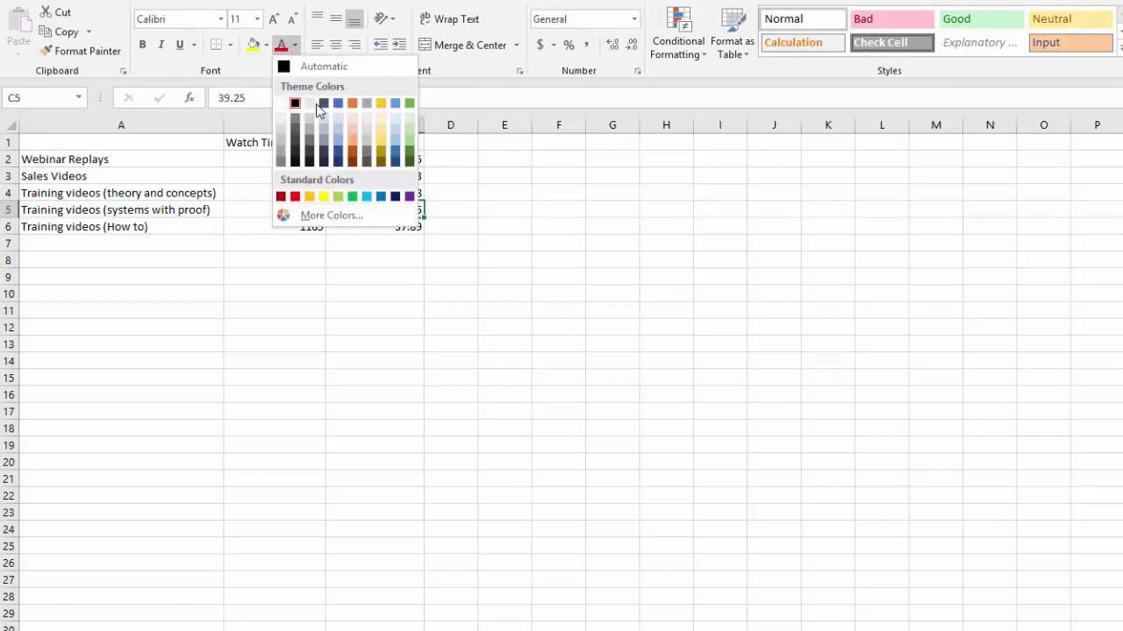
{"action": "left_click", "coordinate": [408, 104]}
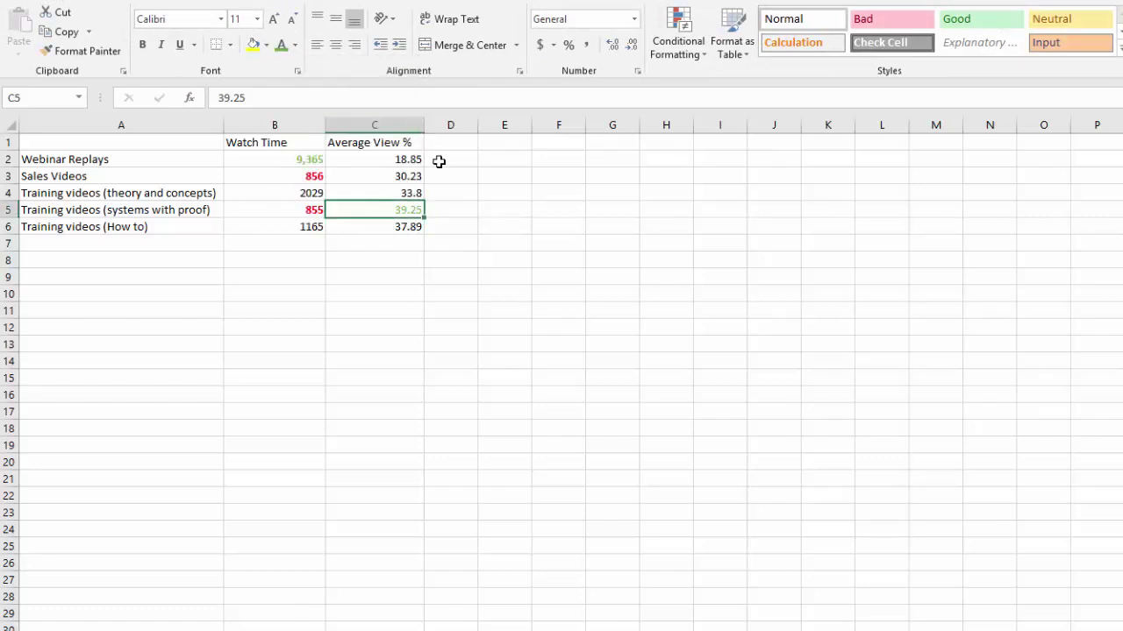
- Make the Average View % value for Webinar Replays red and bold
{"action": "left_click", "coordinate": [413, 162]}
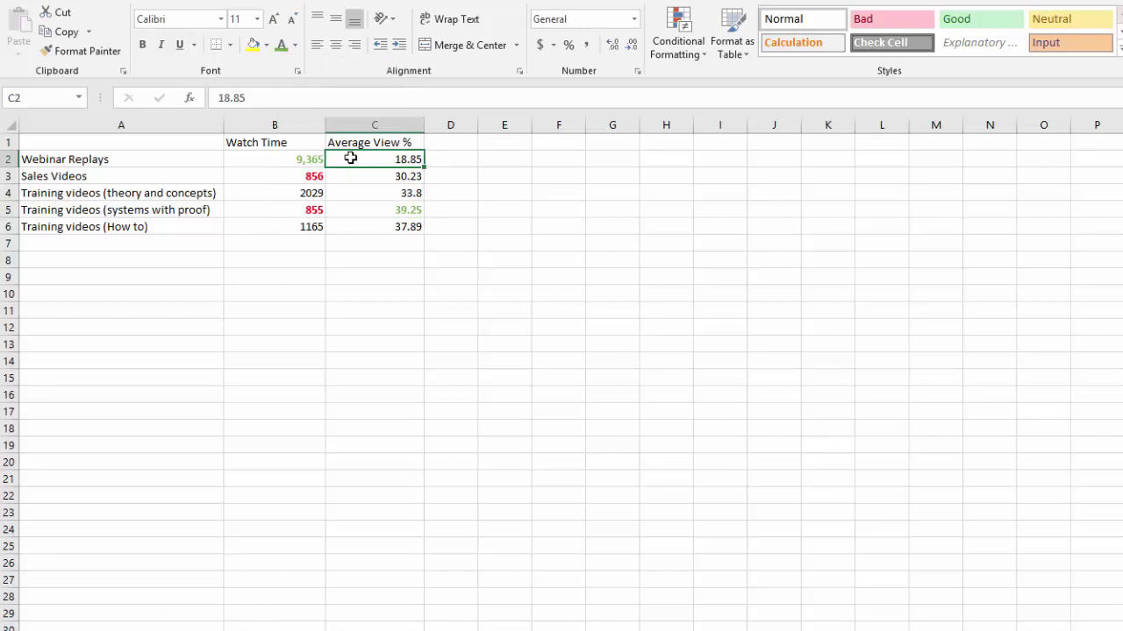
{"action": "left_click", "coordinate": [295, 45]}
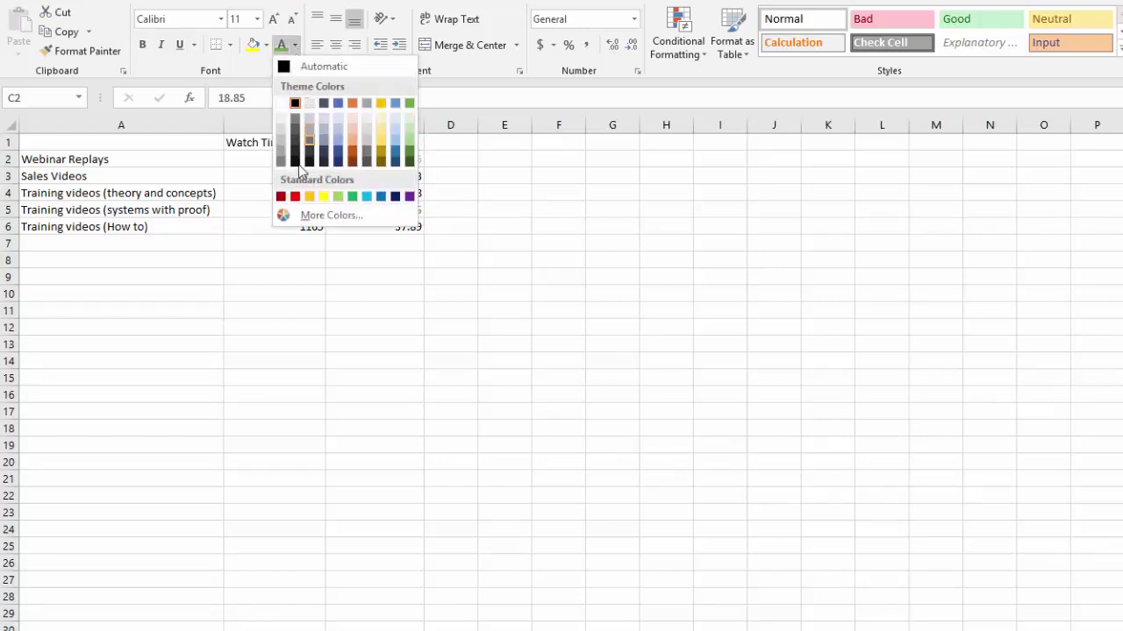
{"action": "left_click", "coordinate": [294, 196]}
{"action": "key", "text": "ctrl+b"}
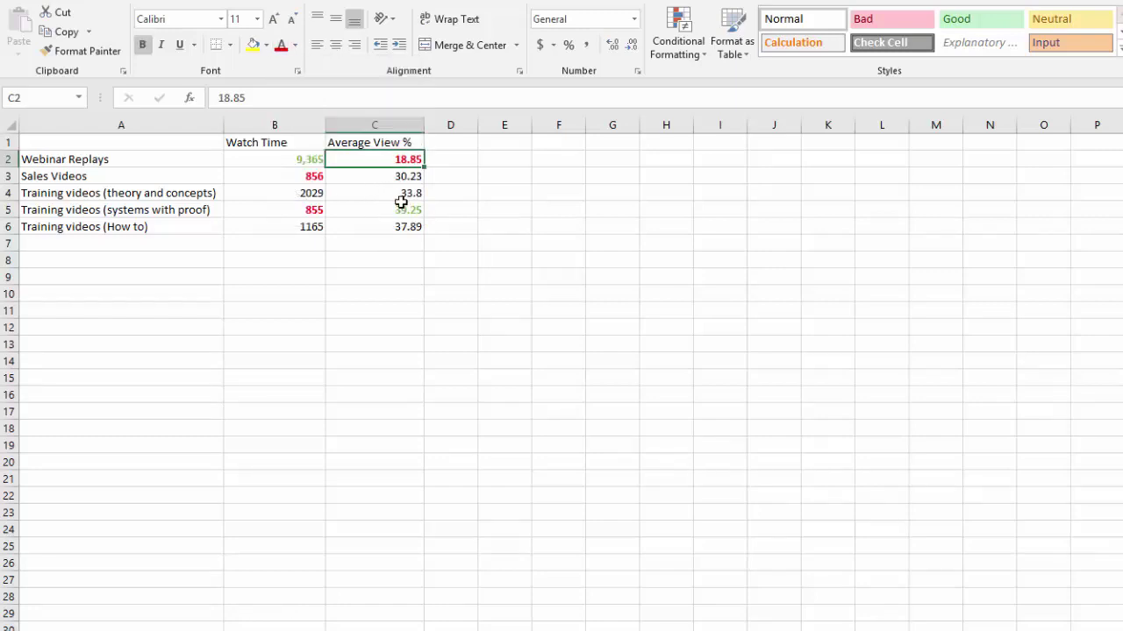
- Make the green Average View % value for Training videos (systems with proof) bold
{"action": "left_click", "coordinate": [416, 213]}
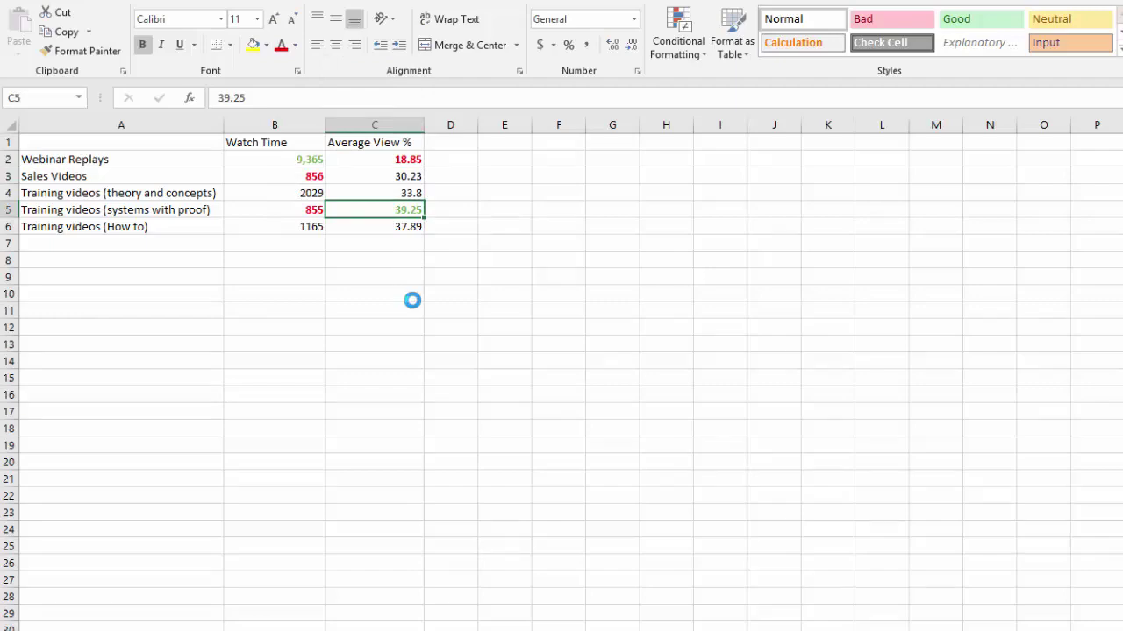
{"action": "scroll", "coordinate": [412, 294], "scroll_direction": "up", "scroll_amount": 2, "text": "ctrl"}
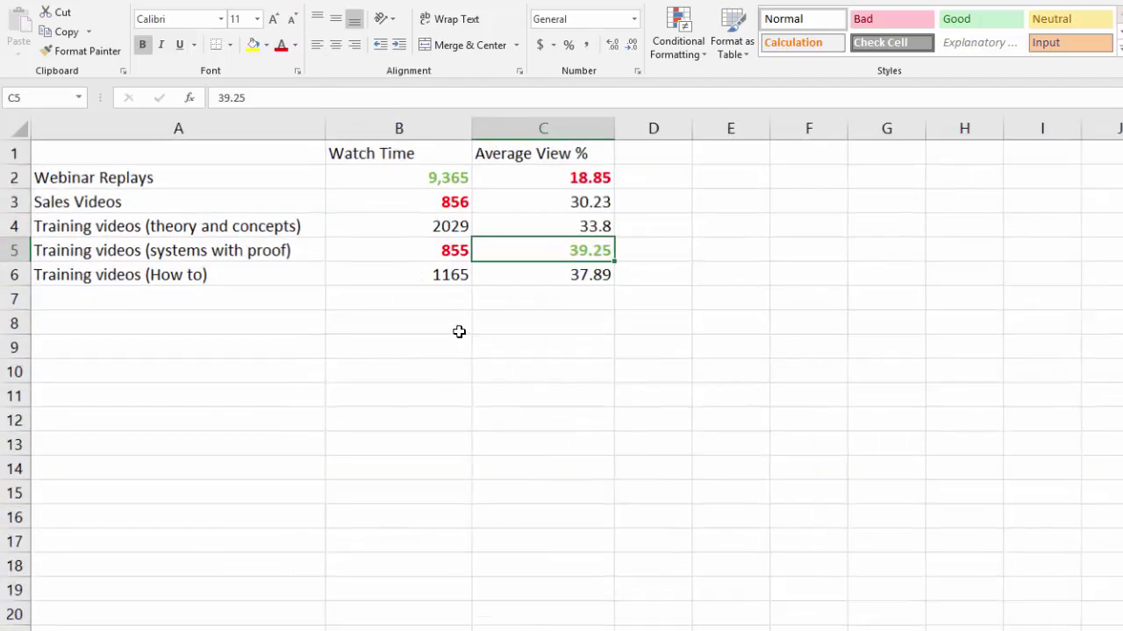
{"action": "scroll", "coordinate": [457, 331], "scroll_direction": "up", "scroll_amount": 2, "text": "ctrl"}
{"action": "scroll", "coordinate": [459, 332], "scroll_direction": "up", "scroll_amount": 2, "text": "ctrl"}
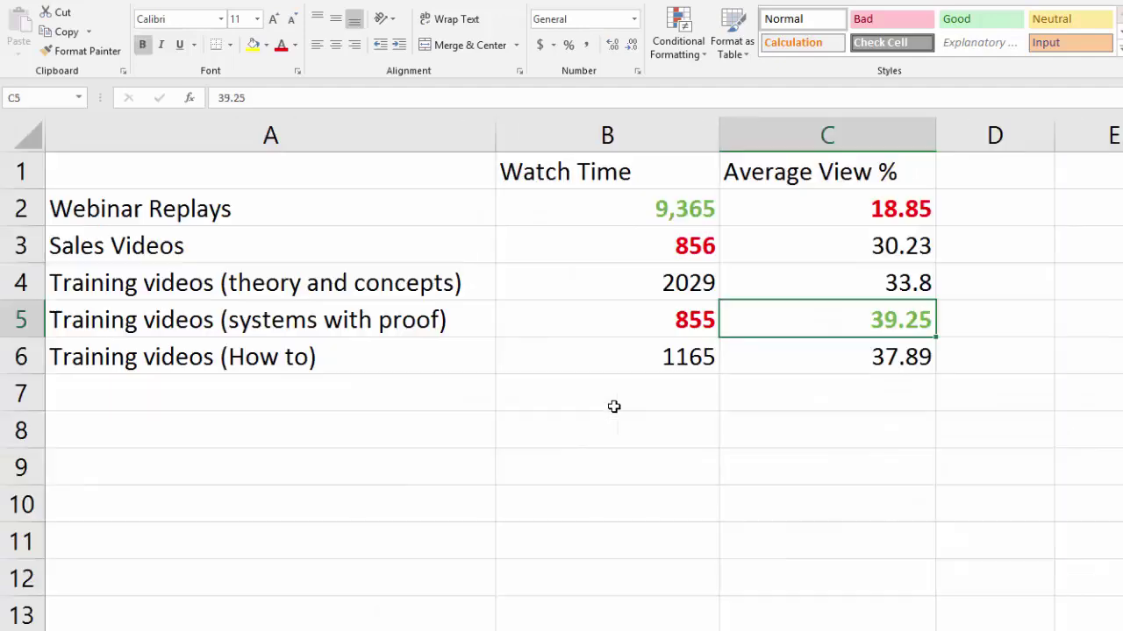
- Review the summary's Watch Time values from Webinar Replays through Training videos (systems with proof), ending at that category's Average View %
{"action": "left_click", "coordinate": [614, 406]}
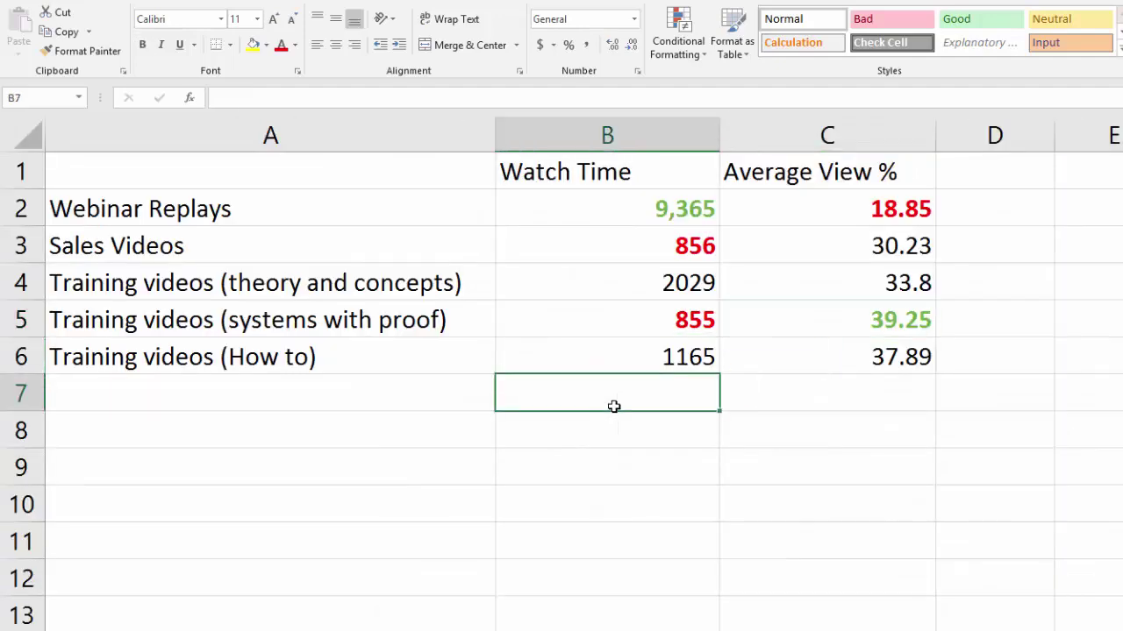
{"action": "left_click", "coordinate": [653, 217]}
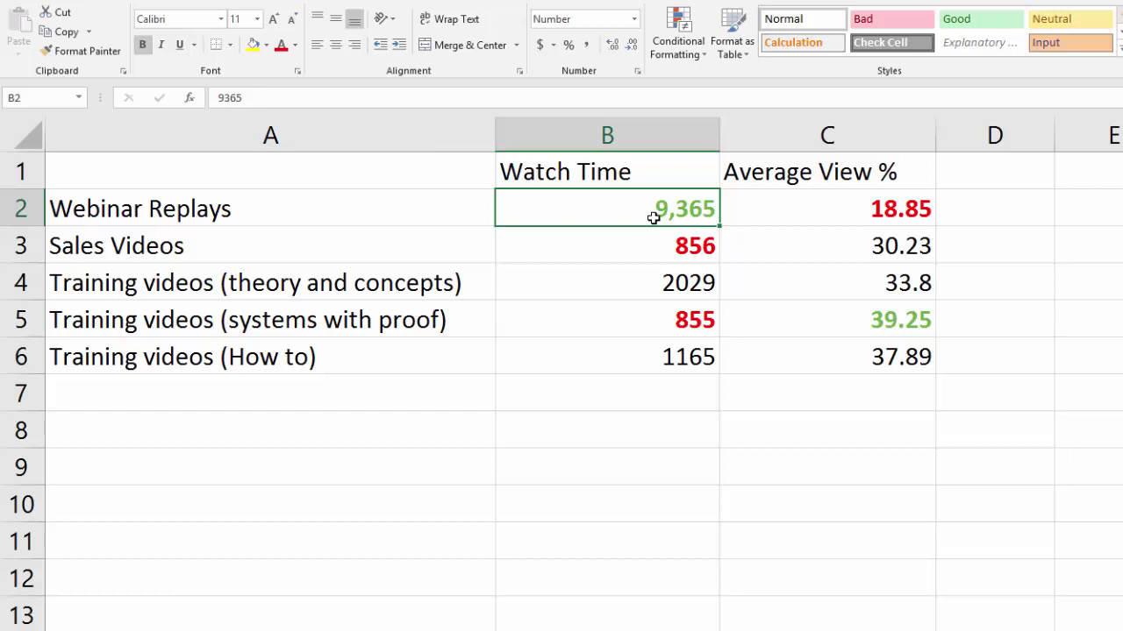
{"action": "left_click", "coordinate": [666, 239]}
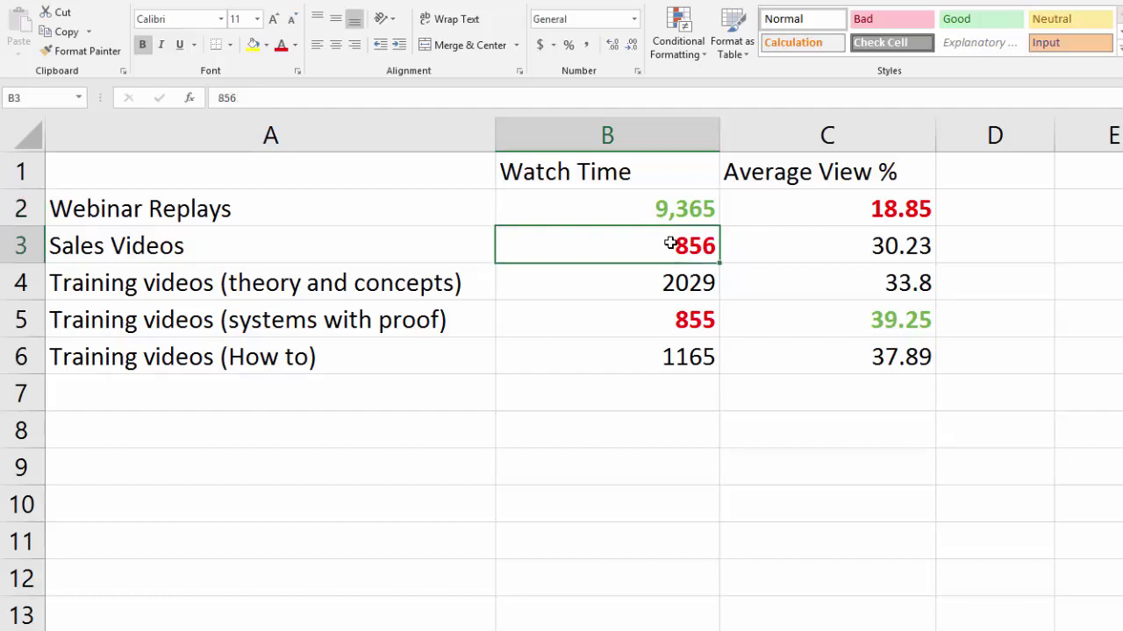
{"action": "left_click", "coordinate": [694, 296]}
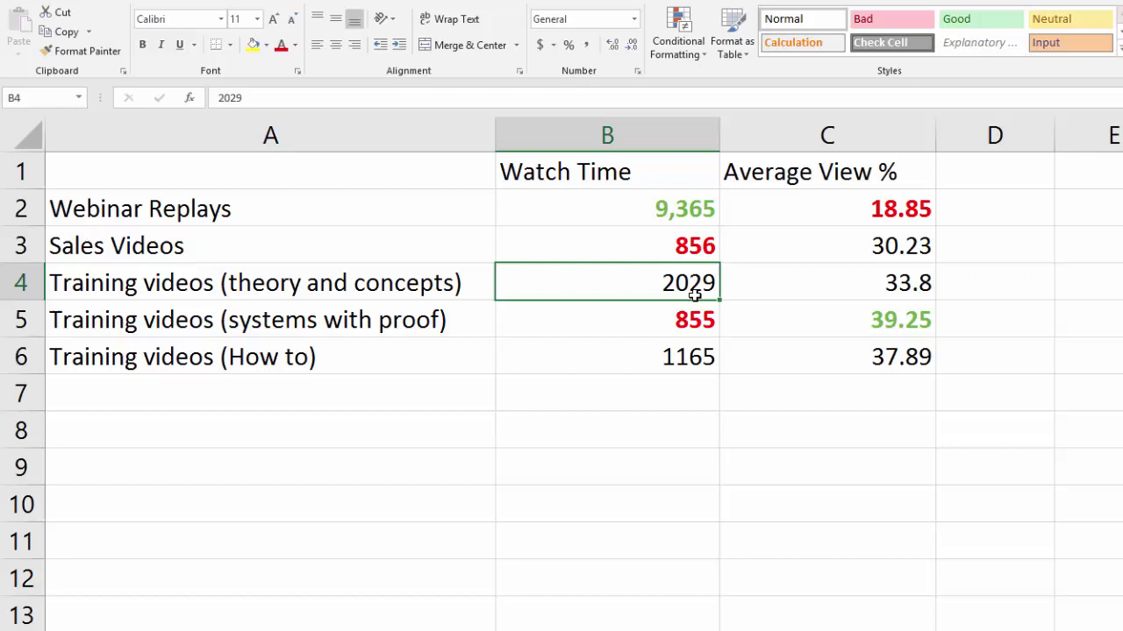
{"action": "key", "text": "Down"}
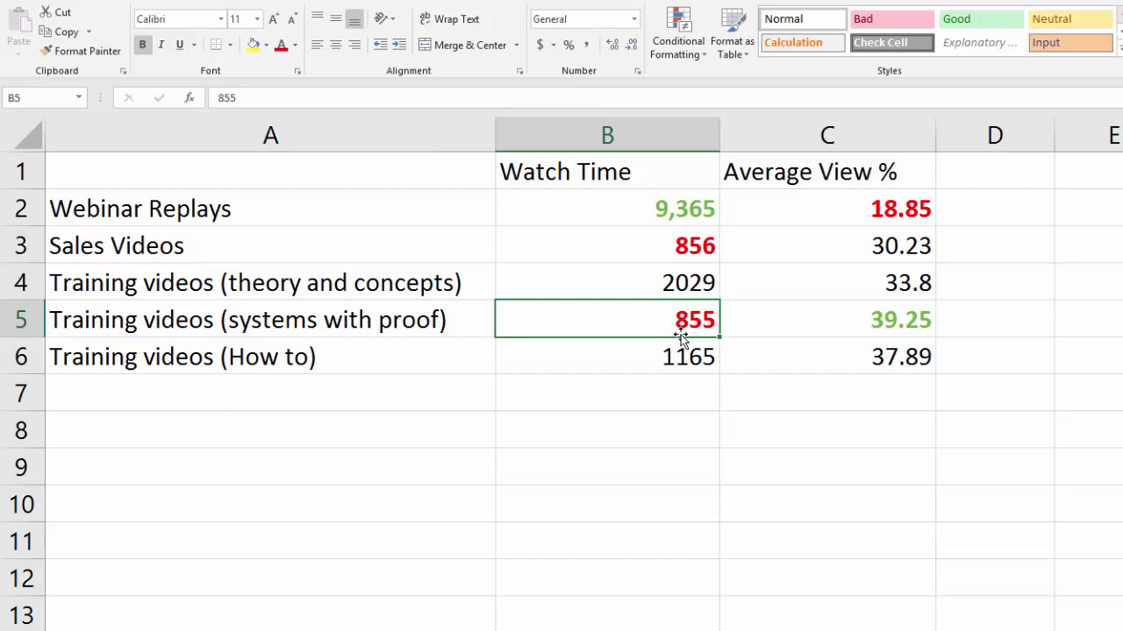
{"action": "key", "text": "Right"}
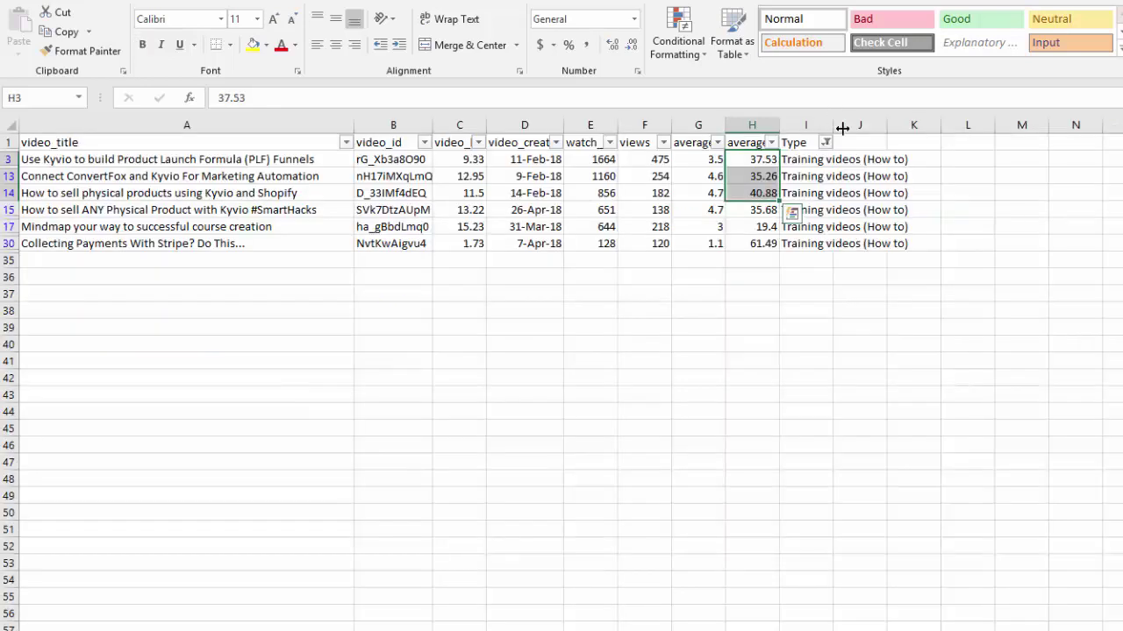
- Set the Type filter in the video data sheet to include all video types
{"action": "left_click", "coordinate": [825, 142]}
{"action": "left_click", "coordinate": [702, 305]}
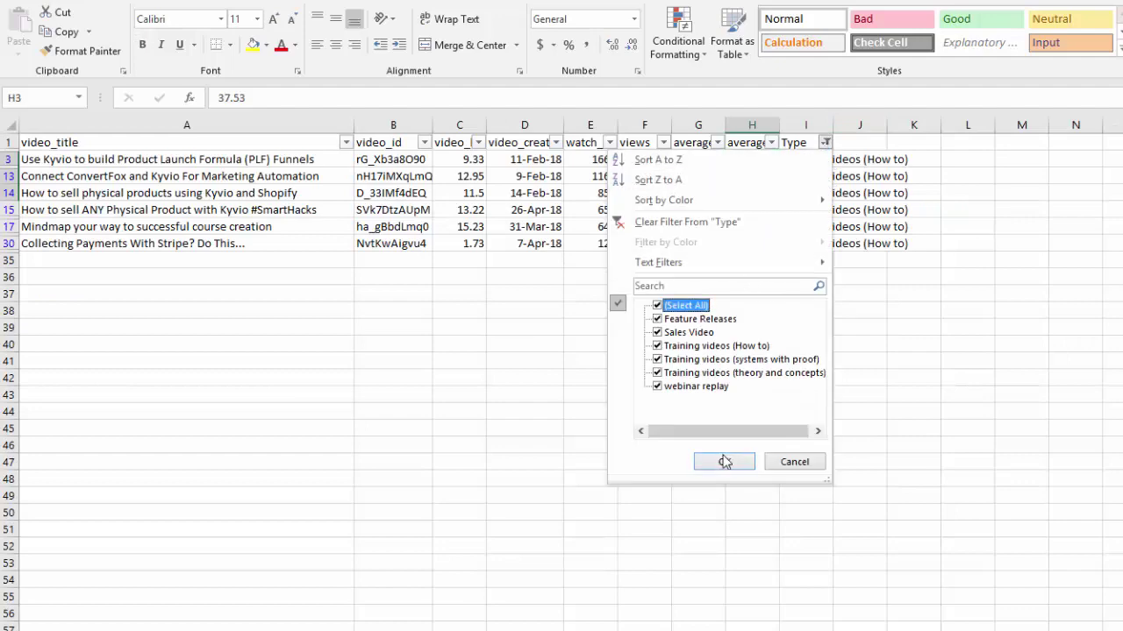
{"action": "left_click", "coordinate": [725, 462]}
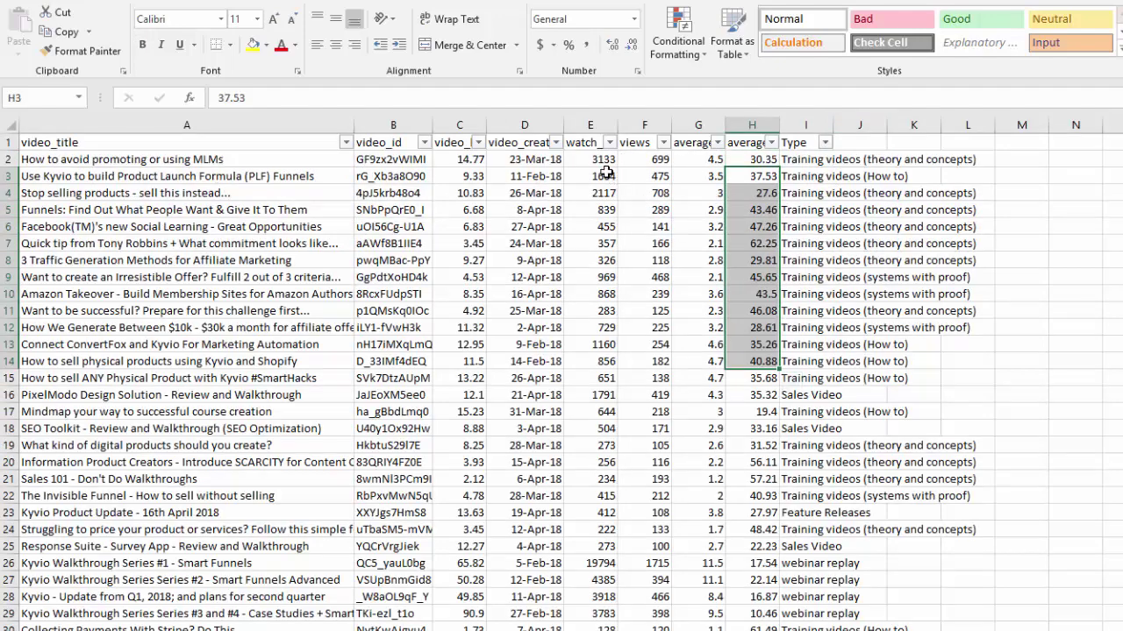
- Examine the watch time, views, average view duration and average percentage viewed columns for the first videos in the data sheet
{"action": "left_click", "coordinate": [606, 174]}
{"action": "left_click", "coordinate": [639, 163]}
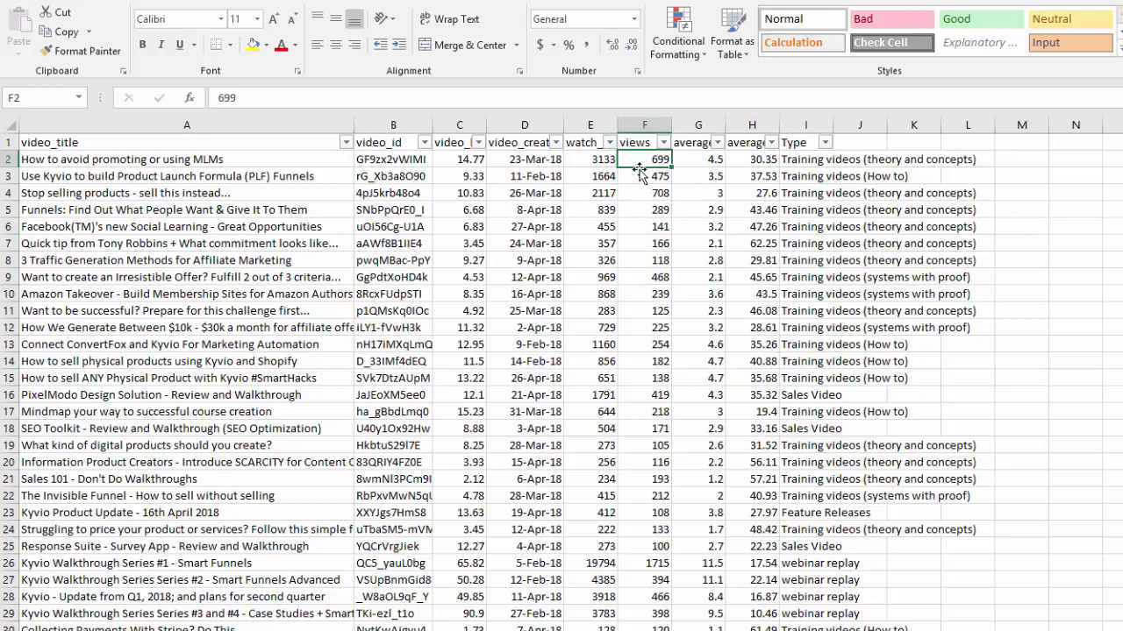
{"action": "left_click", "coordinate": [606, 161]}
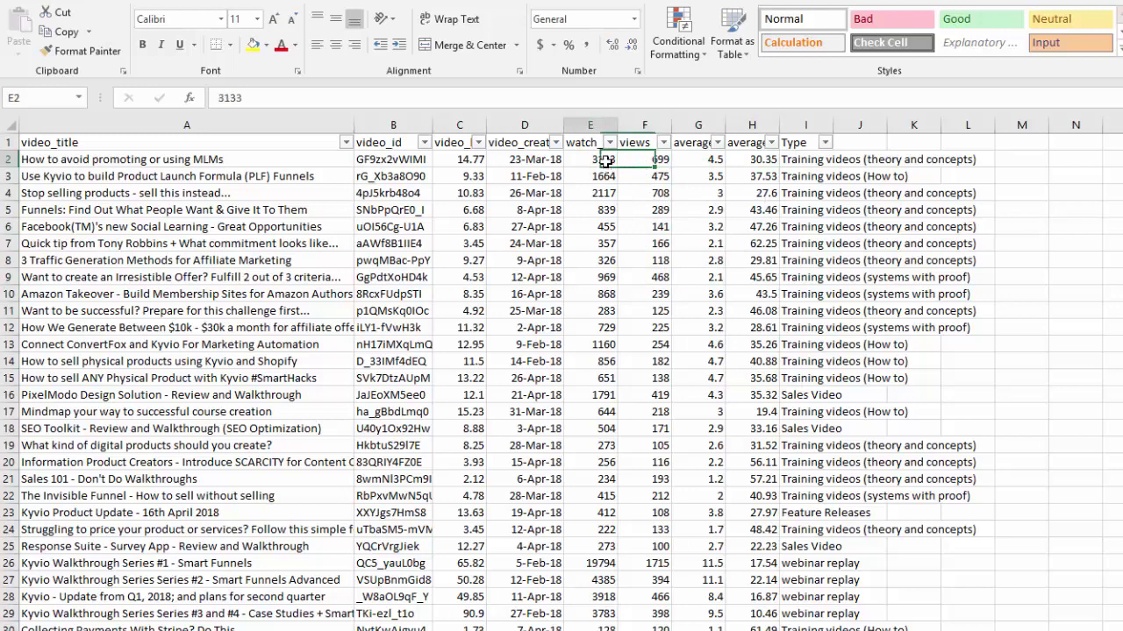
{"action": "left_click", "coordinate": [648, 163]}
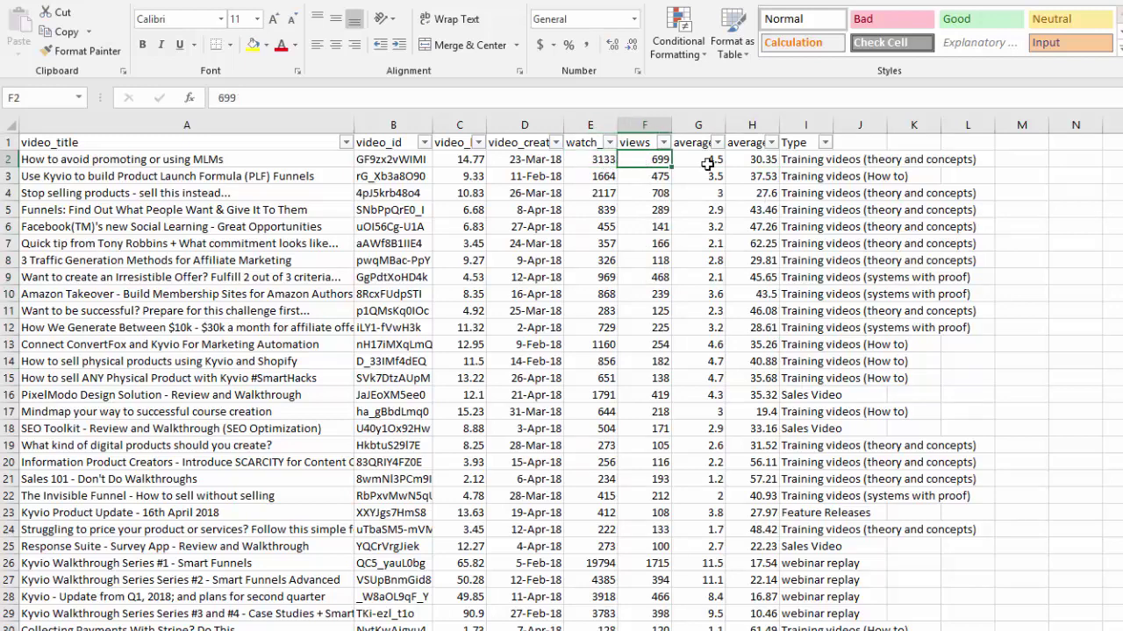
{"action": "left_click", "coordinate": [707, 164]}
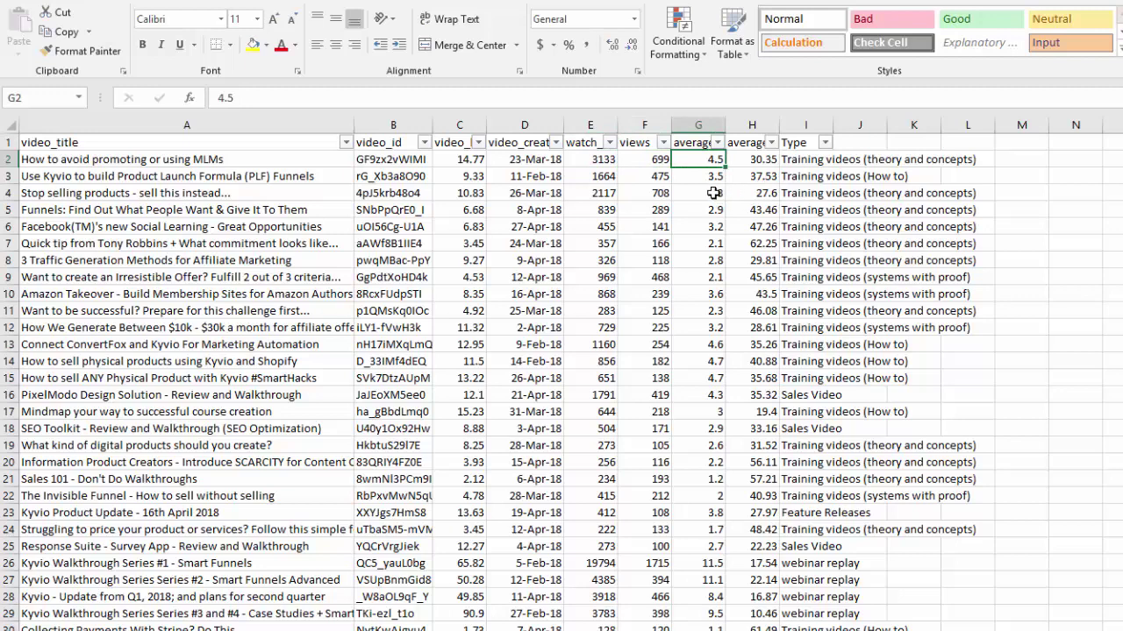
{"action": "left_click", "coordinate": [705, 176]}
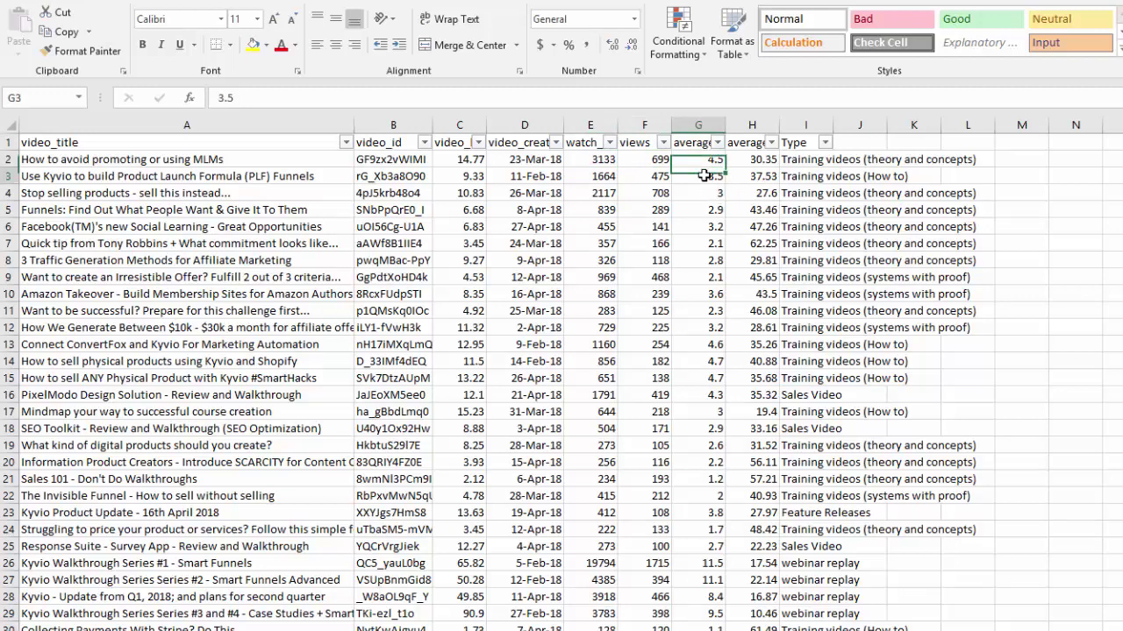
{"action": "key", "text": "Up"}
{"action": "key", "text": "Up"}
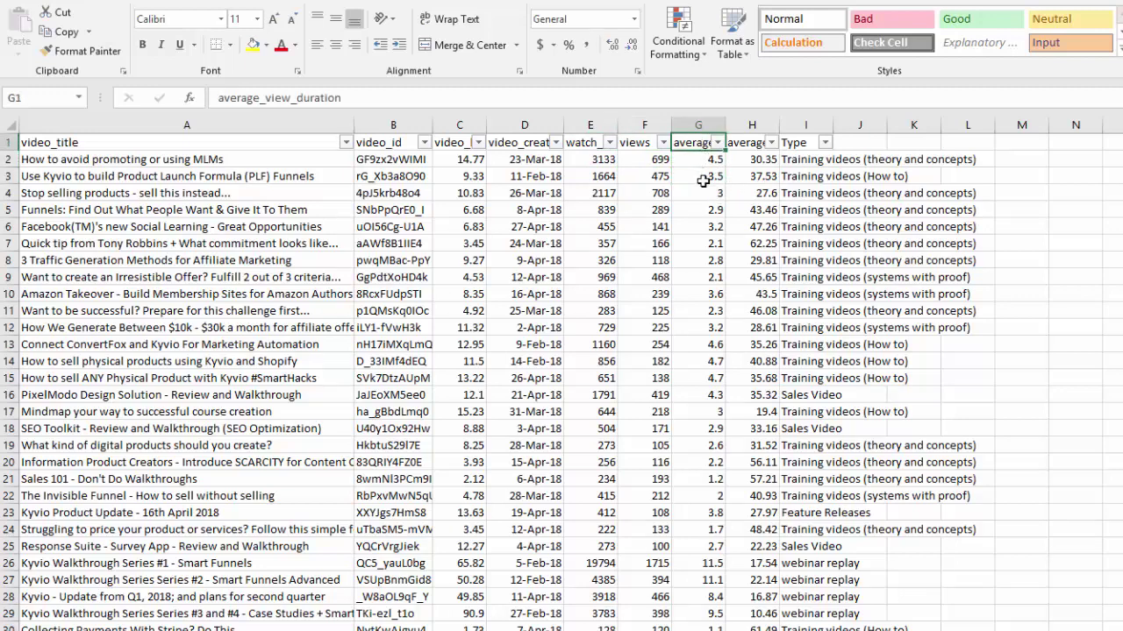
{"action": "left_click", "coordinate": [766, 159]}
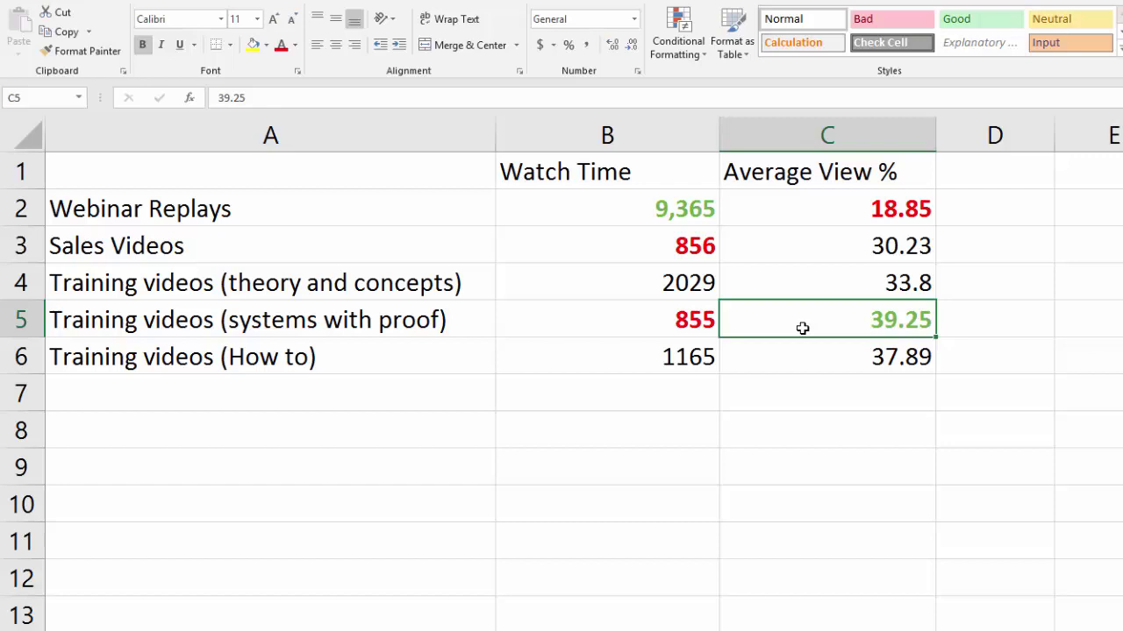
- Compare the summary's Watch Time and Average View % for Training videos (How to), Webinar Replays, Training videos (systems with proof) and Sales Videos
{"action": "left_click", "coordinate": [724, 352]}
{"action": "left_click", "coordinate": [705, 355]}
{"action": "left_click", "coordinate": [777, 356]}
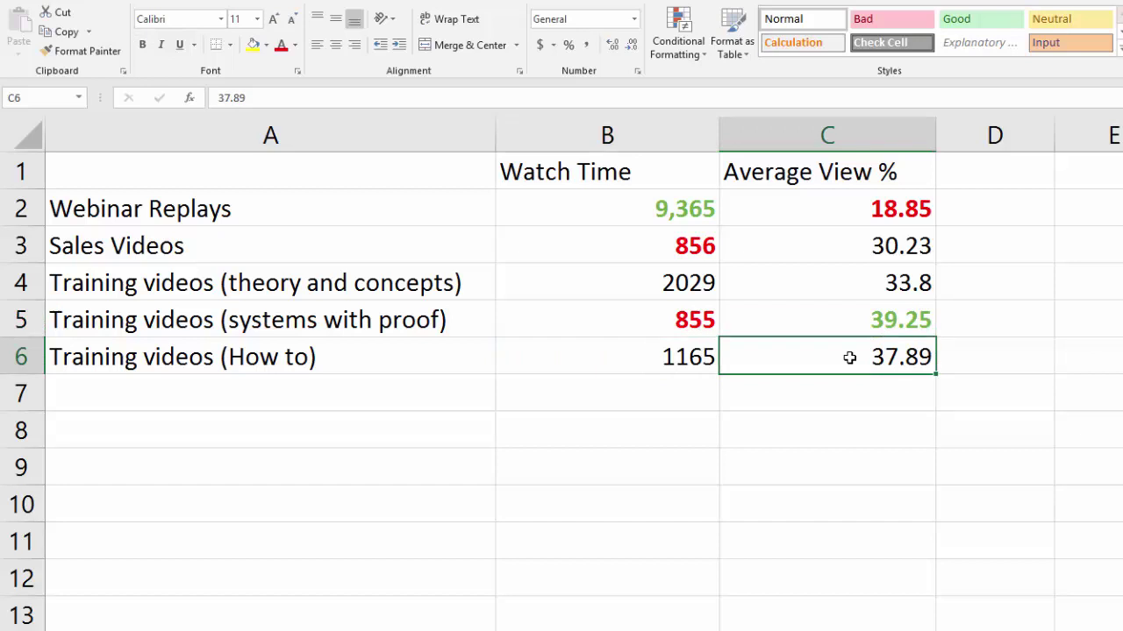
{"action": "double_click", "coordinate": [806, 397]}
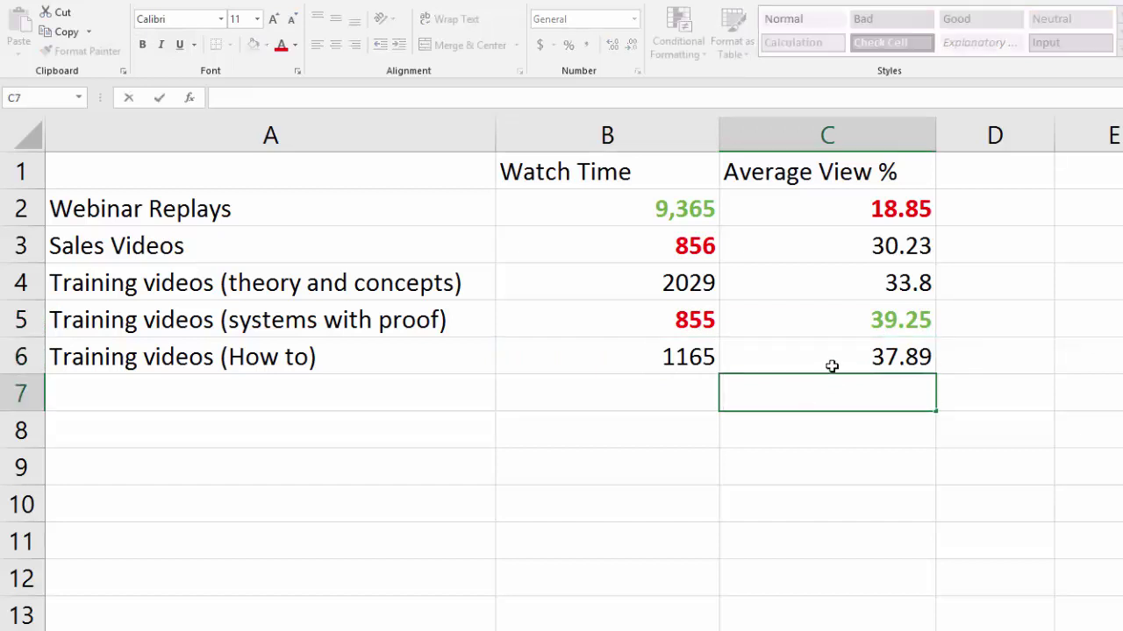
{"action": "left_click", "coordinate": [813, 438]}
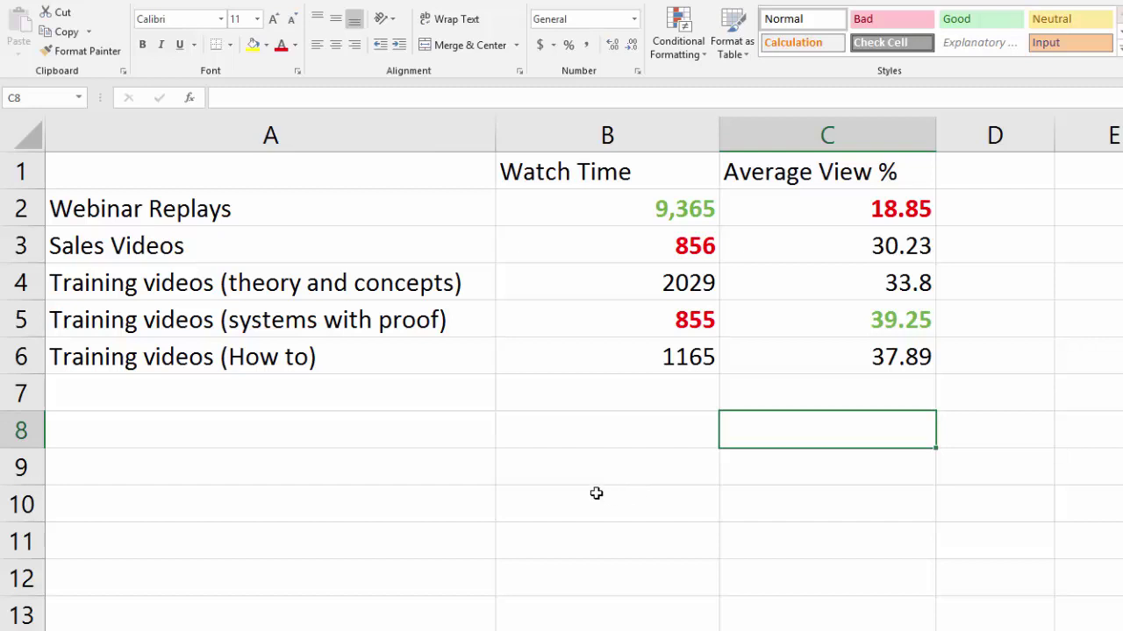
{"action": "left_click", "coordinate": [647, 206]}
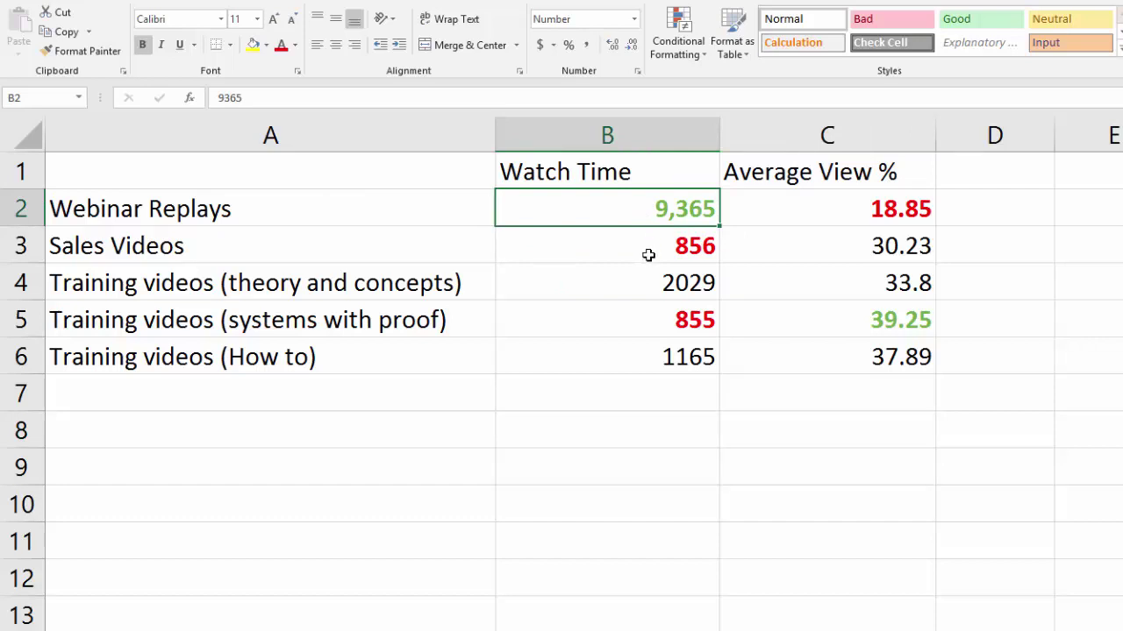
{"action": "left_click", "coordinate": [876, 209]}
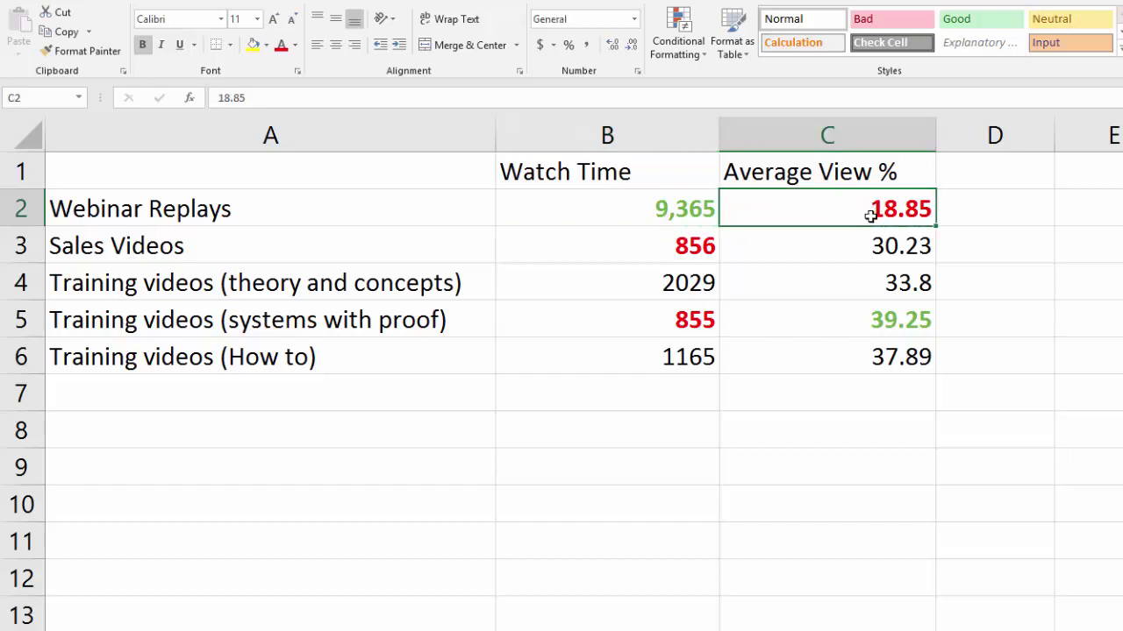
{"action": "left_click", "coordinate": [842, 317]}
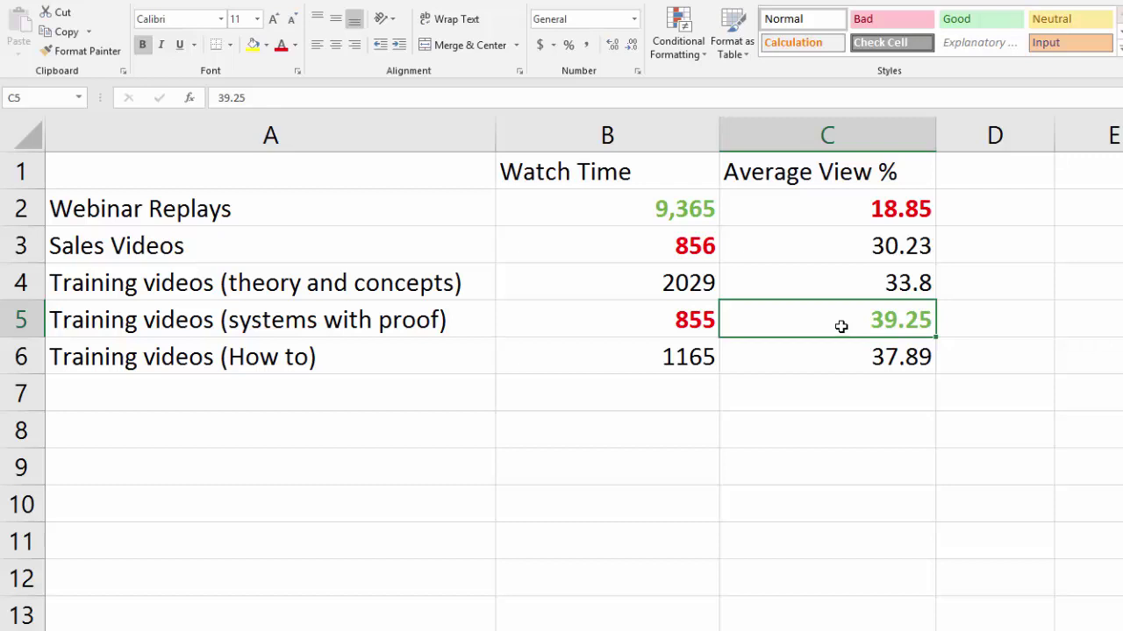
{"action": "left_click", "coordinate": [707, 247]}
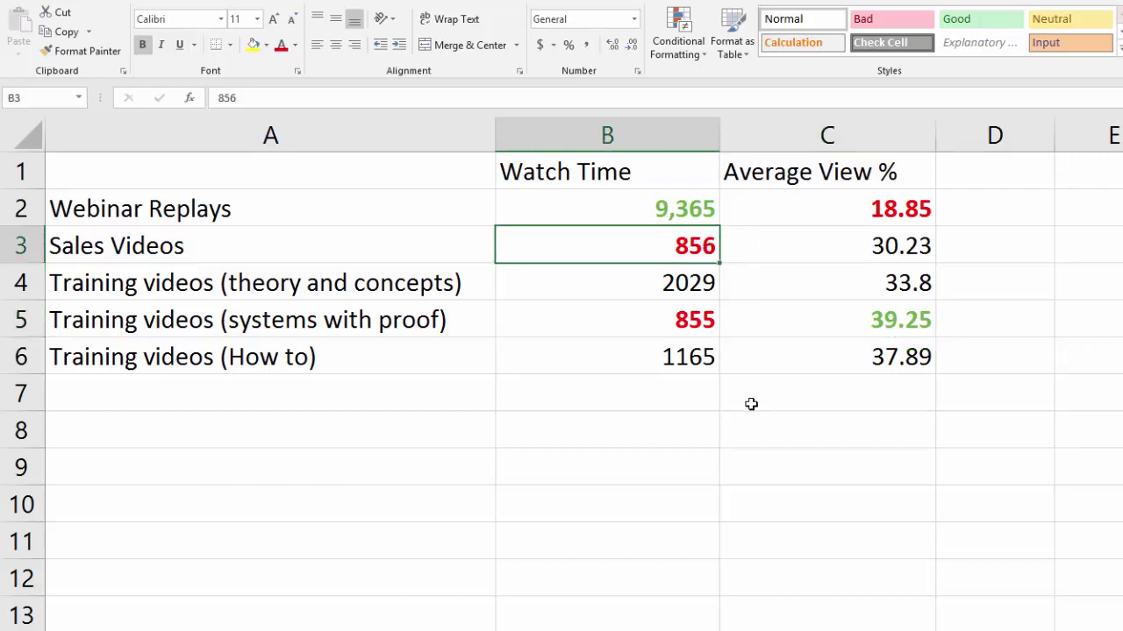